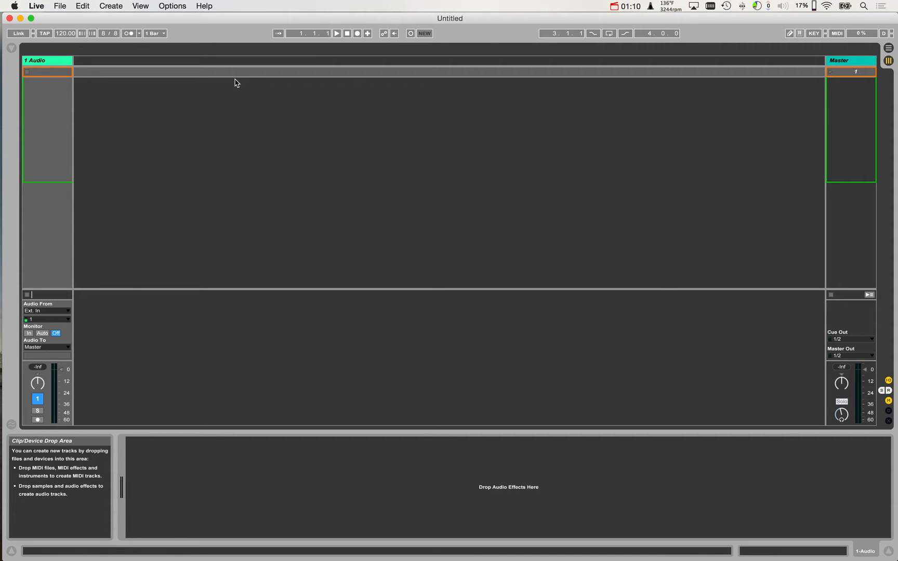
- Switch to Reason and select the Hardware Interface at the head of the rack
left_click(57, 61)
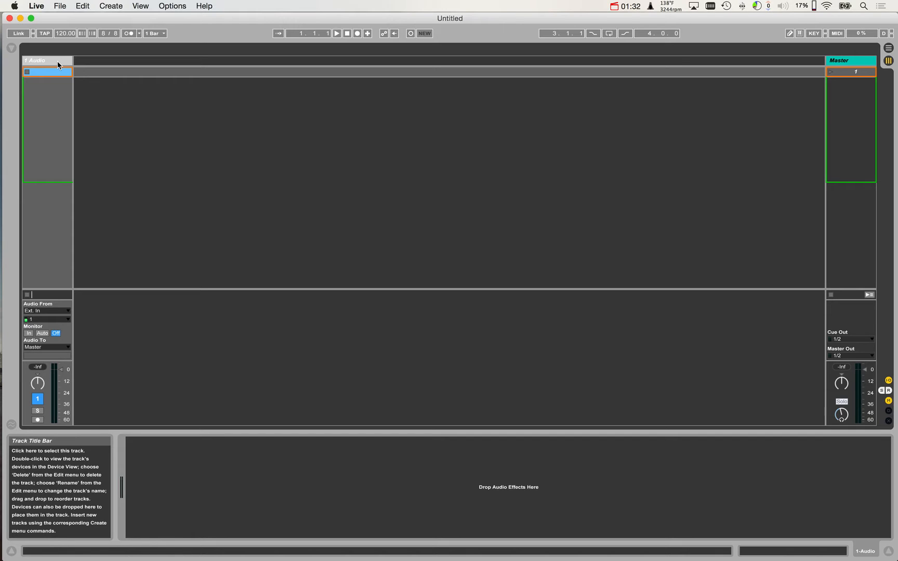
mouse_move(2, 268)
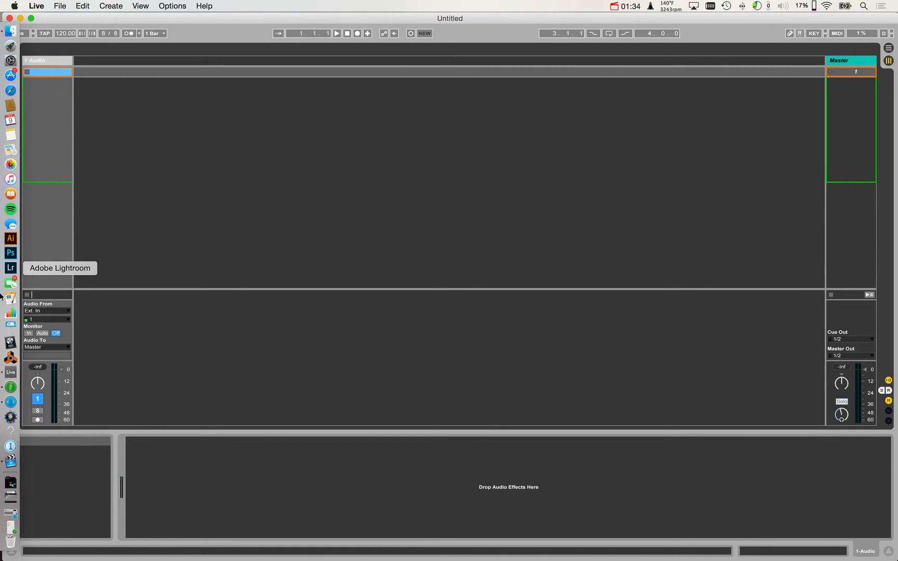
left_click(2, 359)
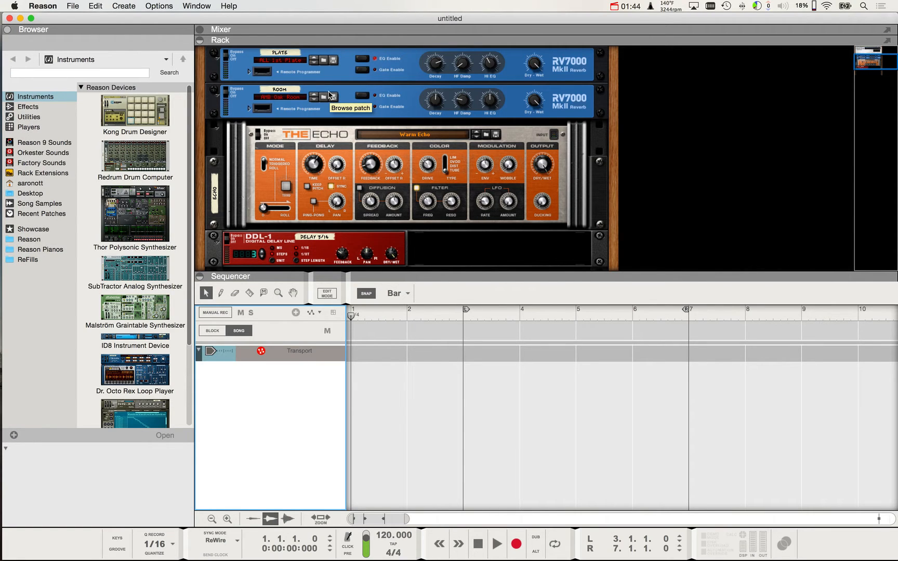
scroll(335, 64, "up", 5)
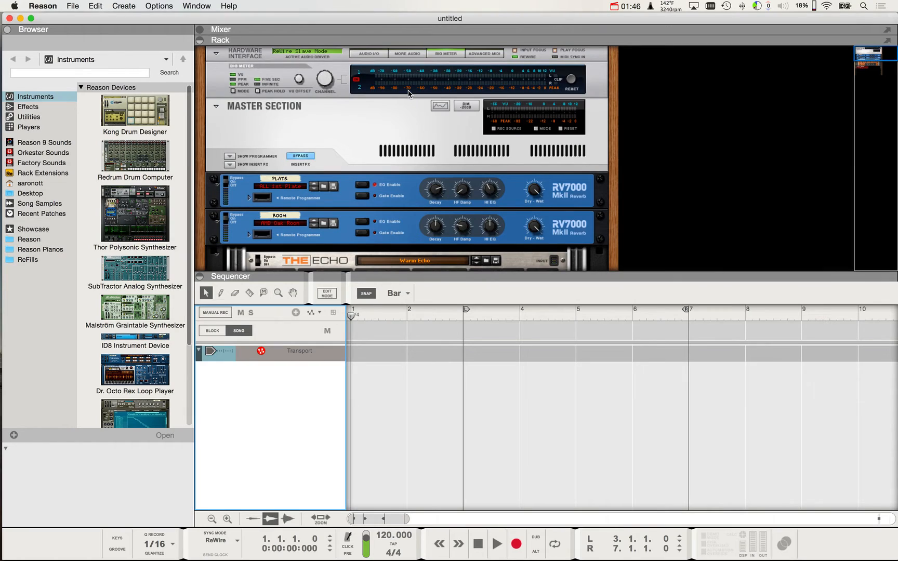
left_click(302, 61)
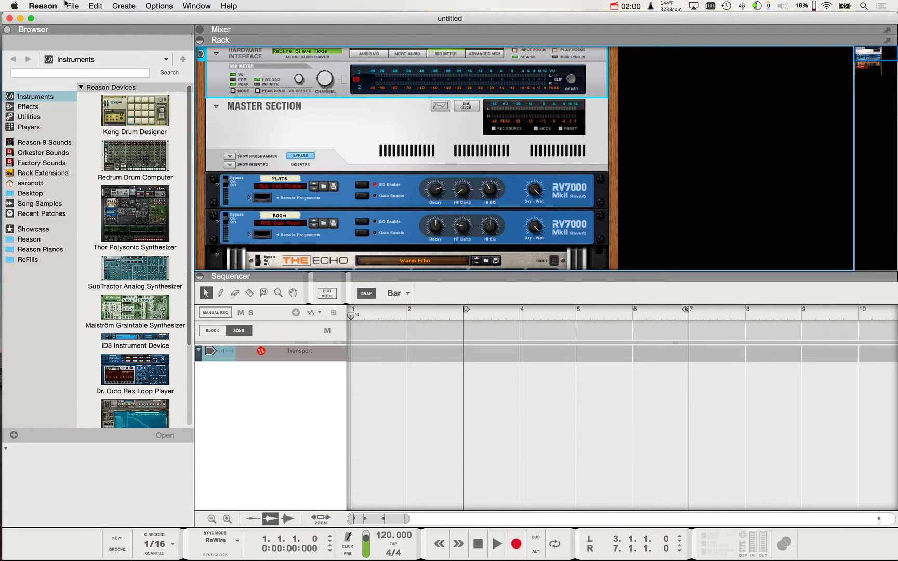
- Check the external control bus inputs under Sync and the attached control surfaces in Reason's preferences
left_click(48, 5)
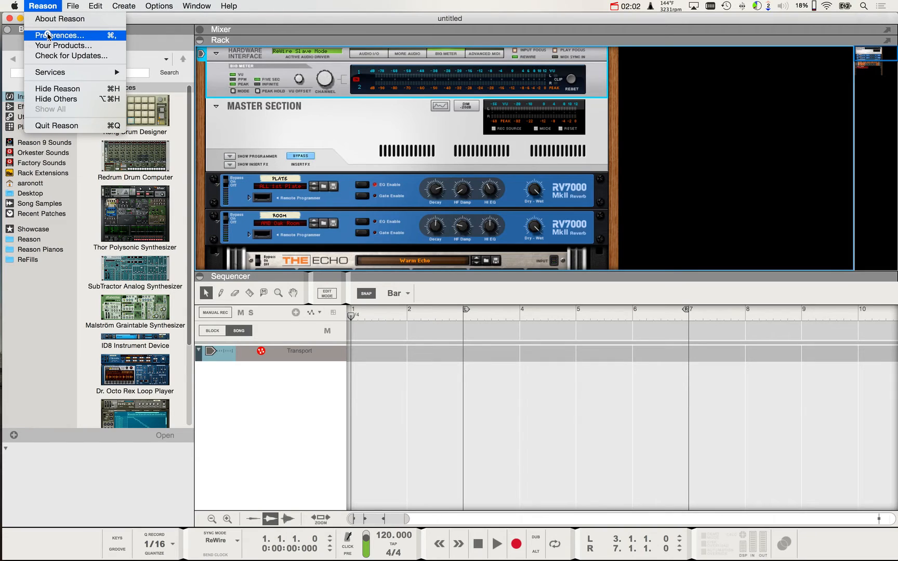
left_click(80, 35)
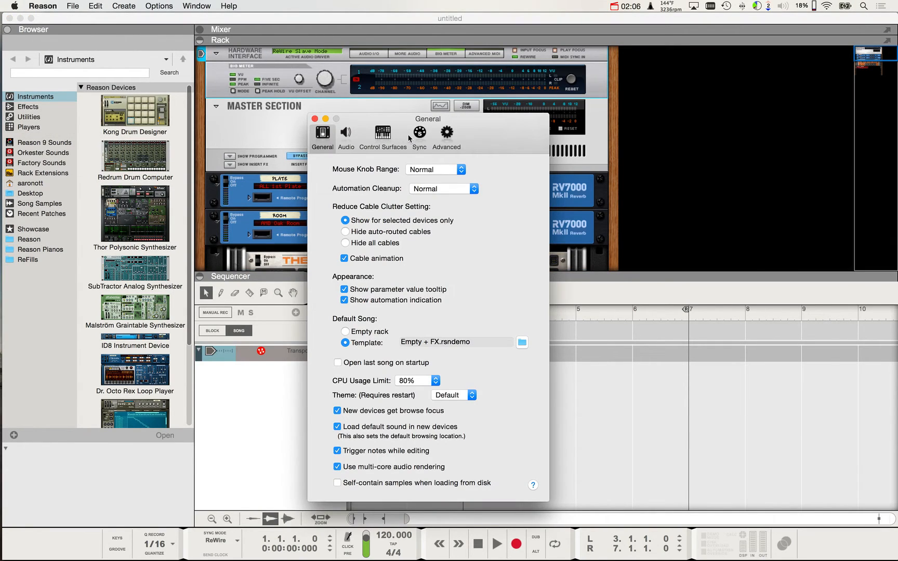
left_click(418, 134)
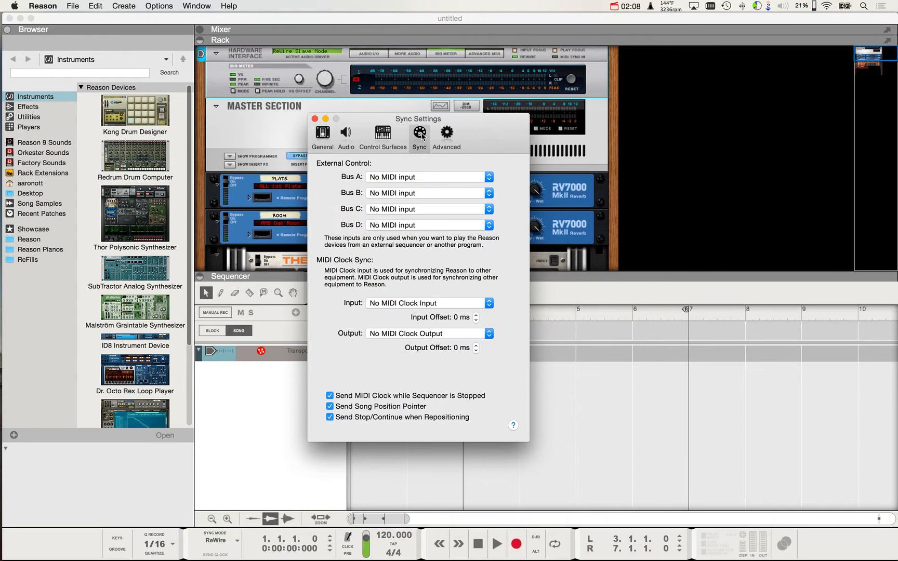
left_click(382, 177)
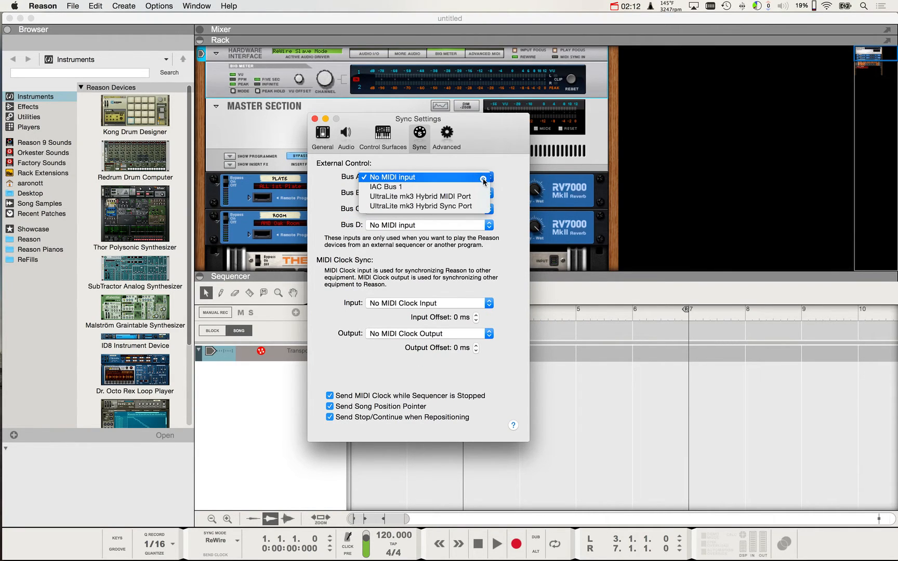
left_click(502, 180)
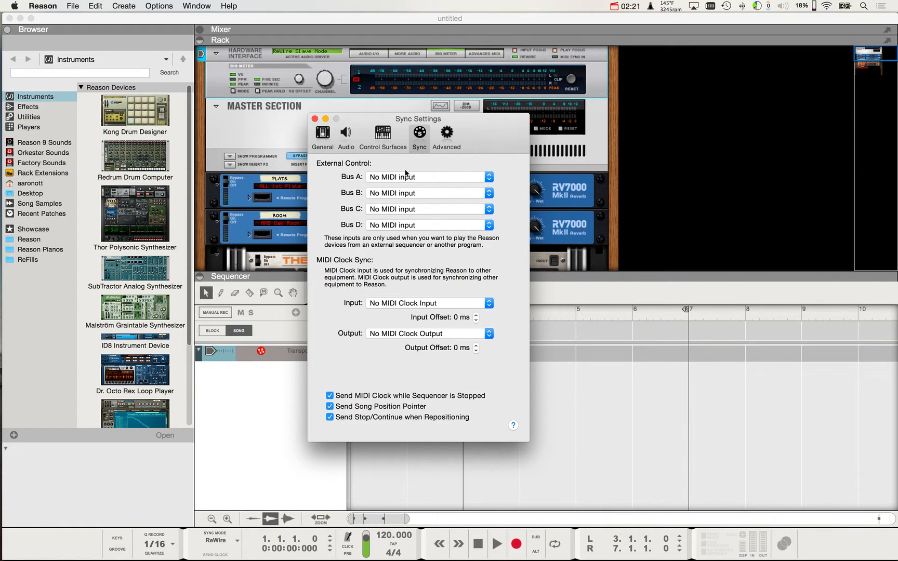
left_click(383, 138)
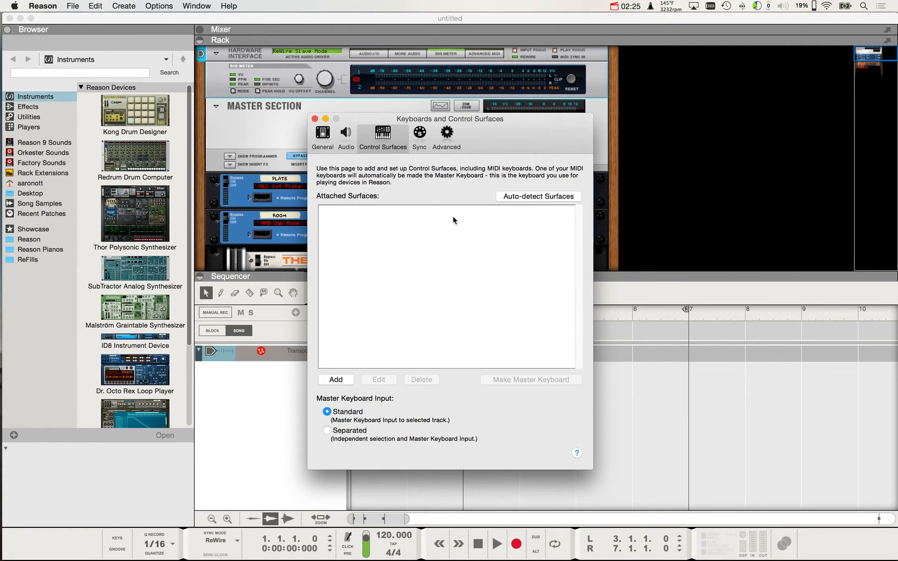
left_click(420, 132)
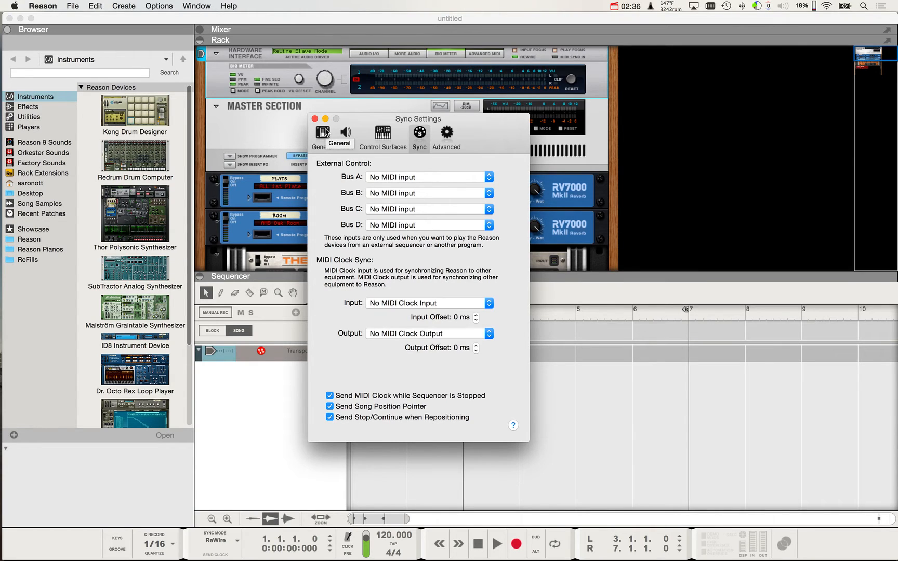
left_click(315, 119)
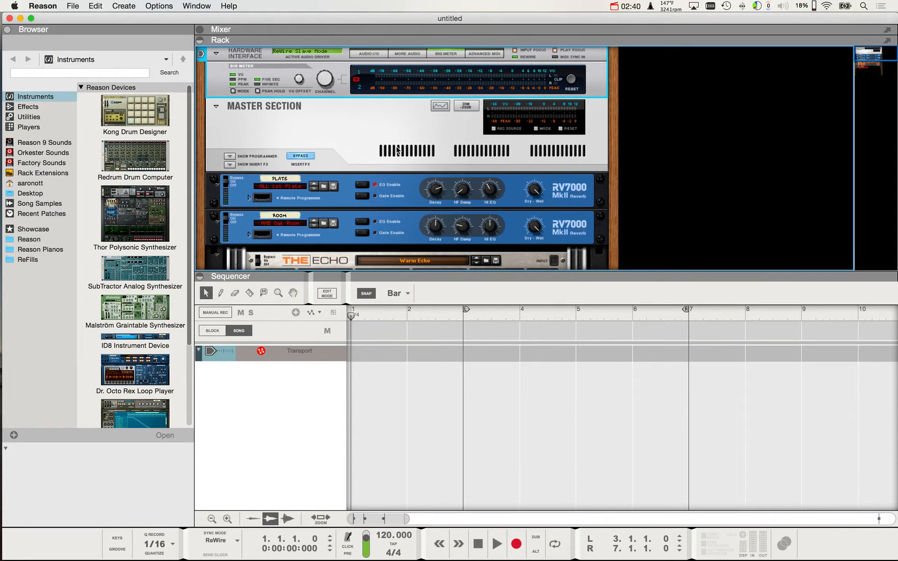
- Open the recent song file ReWire Template.reason
left_click(73, 5)
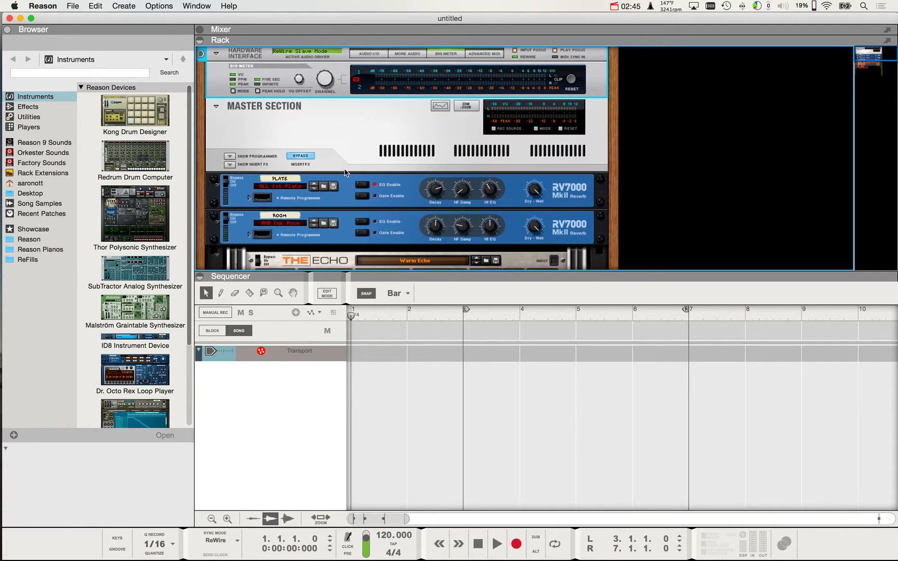
left_click(74, 5)
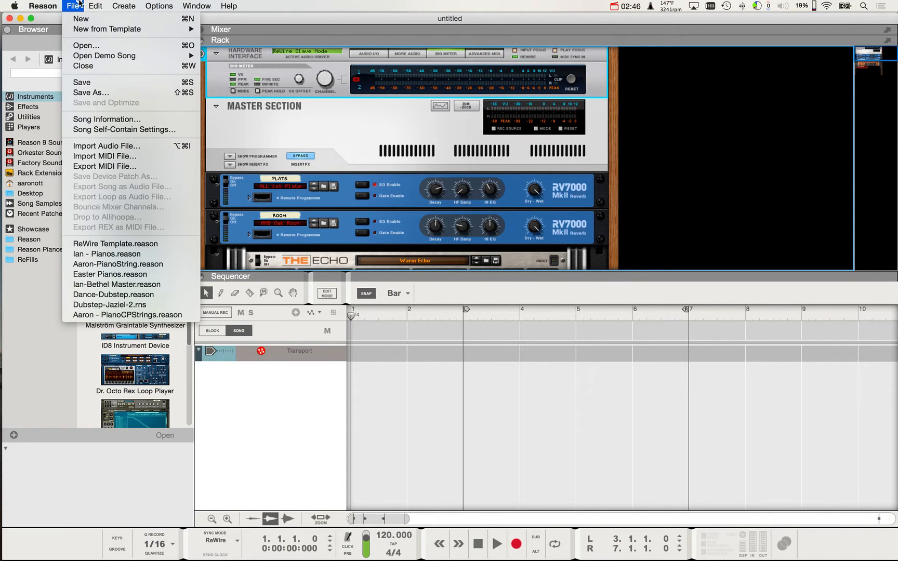
left_click(115, 244)
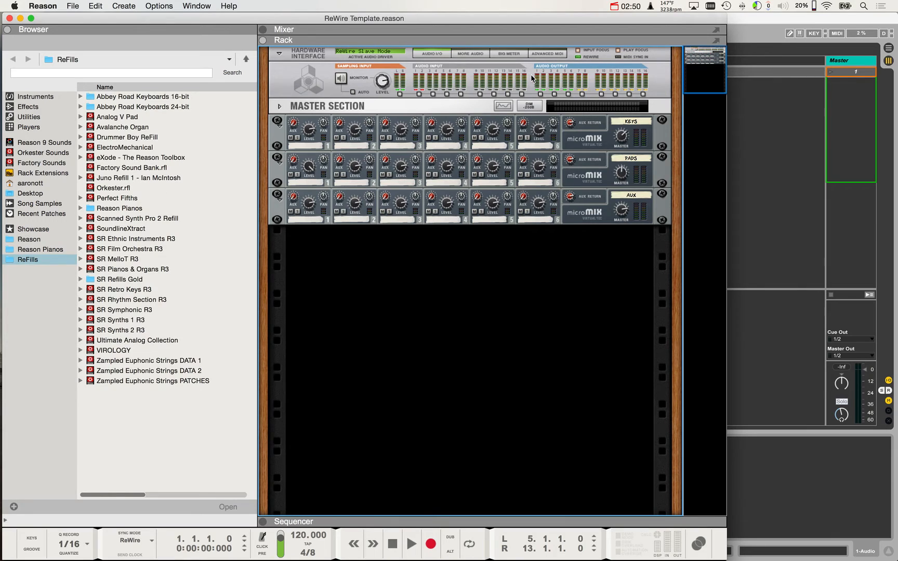
- Examine the KEYS, PADS and AUX line mixers in the rack, including a brief look at the rear cabling
key("Tab")
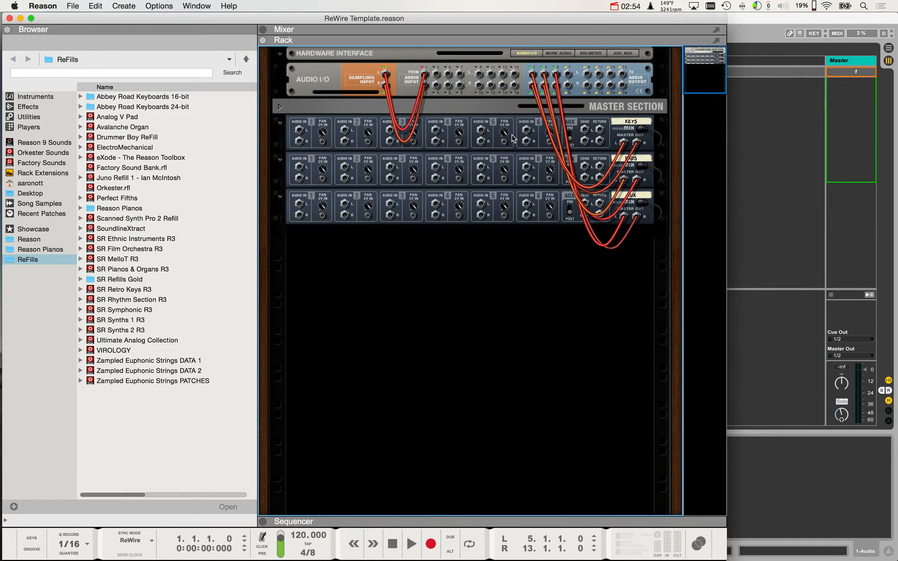
key("Tab")
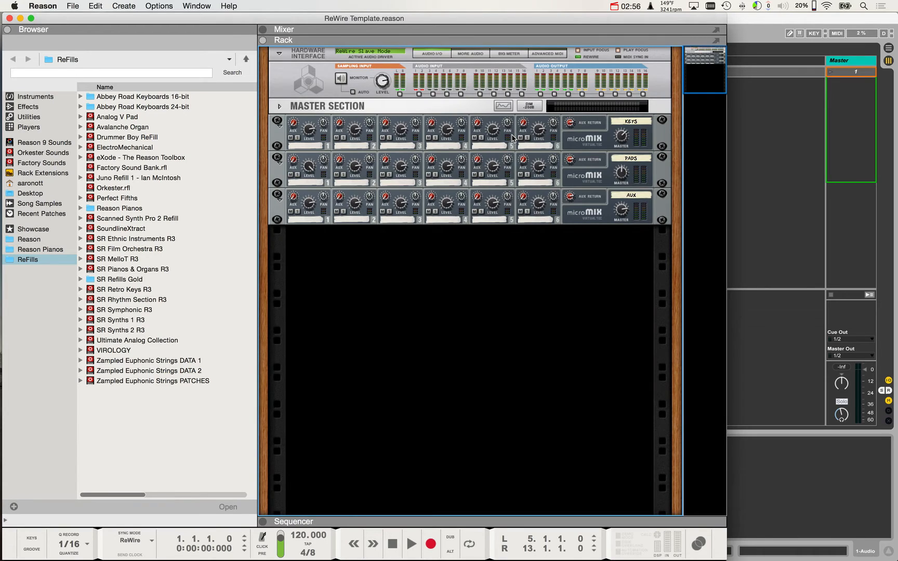
left_click(280, 140)
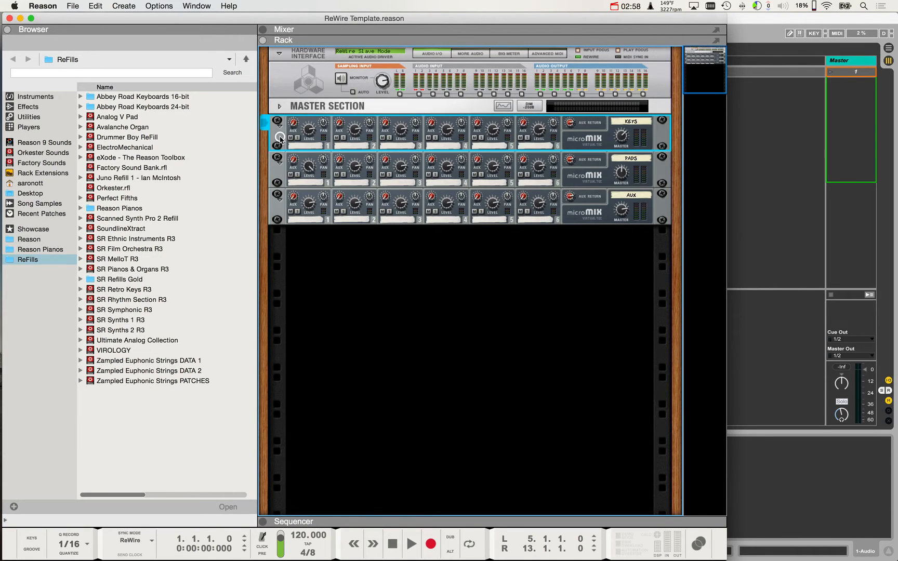
left_click(280, 170)
left_click(280, 209)
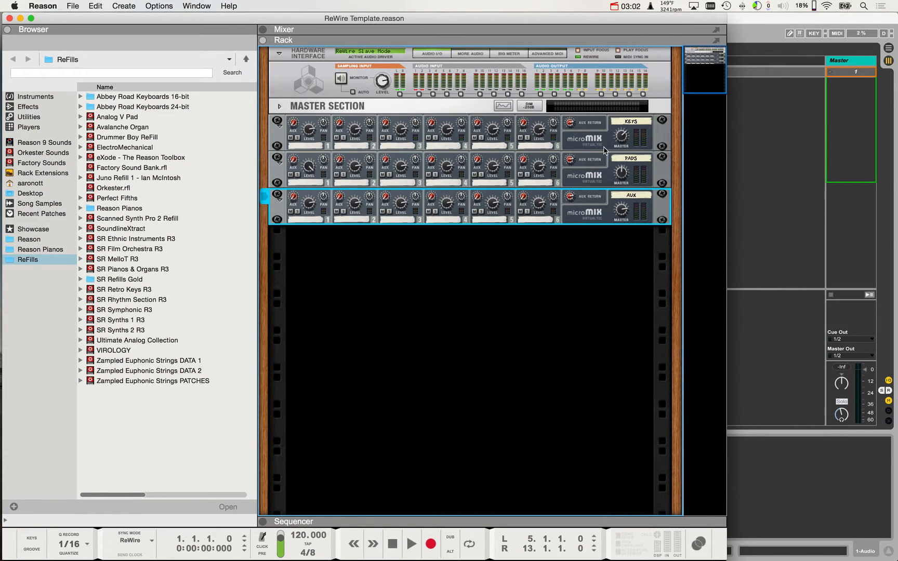
left_click(658, 136)
left_click(669, 169)
left_click(663, 210)
left_click(734, 25)
- Trace the master output cables of the KEYS, PADS and AUX mixers to the Hardware Interface's audio outputs on the rack's rear
key("Tab")
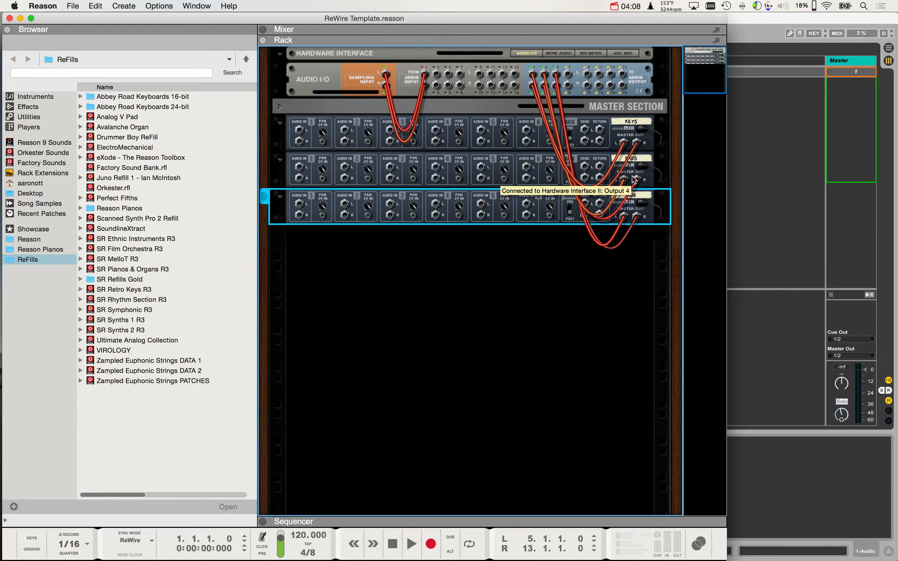
left_click(649, 142)
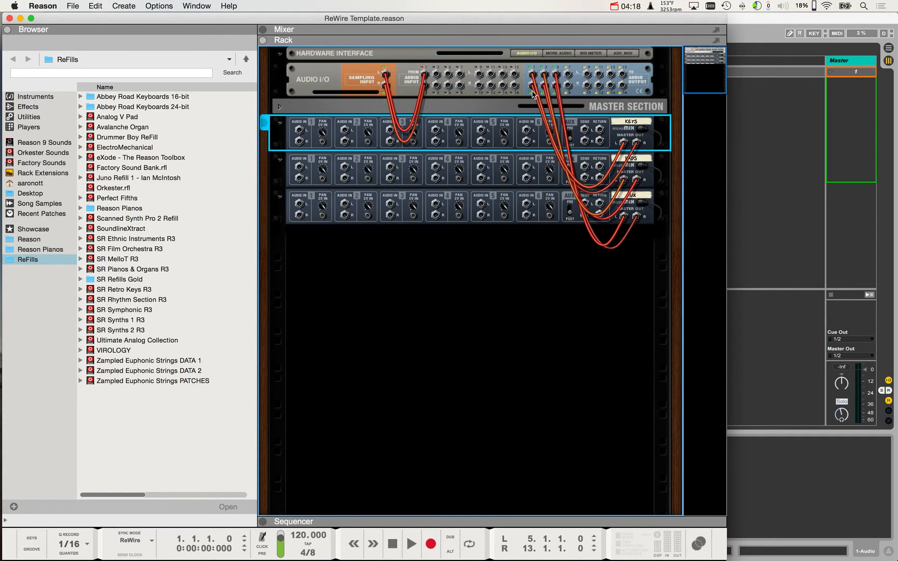
left_click(527, 166)
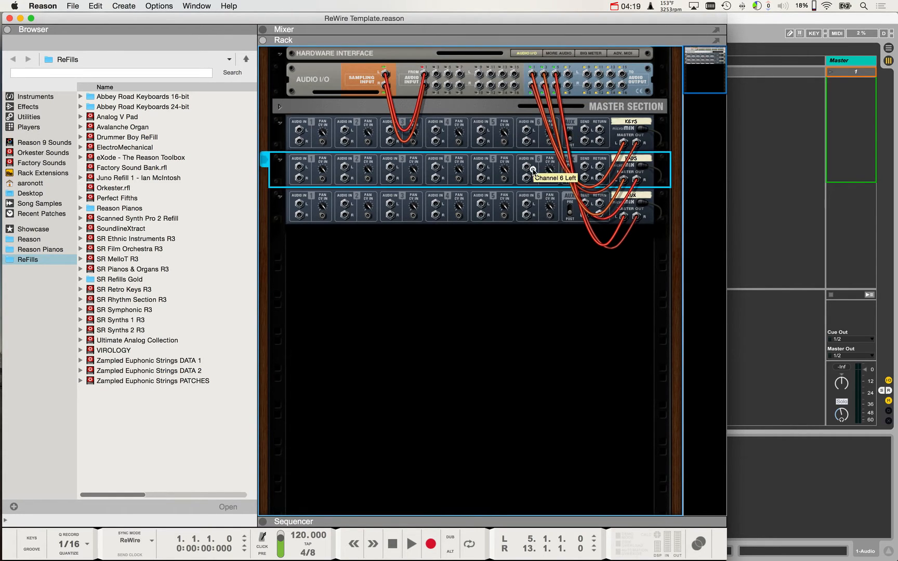
left_click(545, 79)
left_click(531, 200)
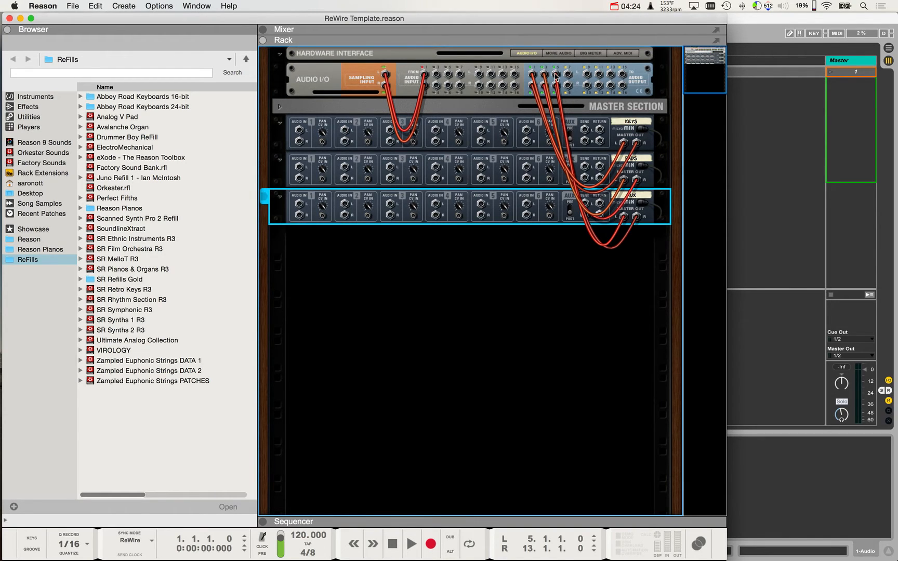
left_click(555, 91)
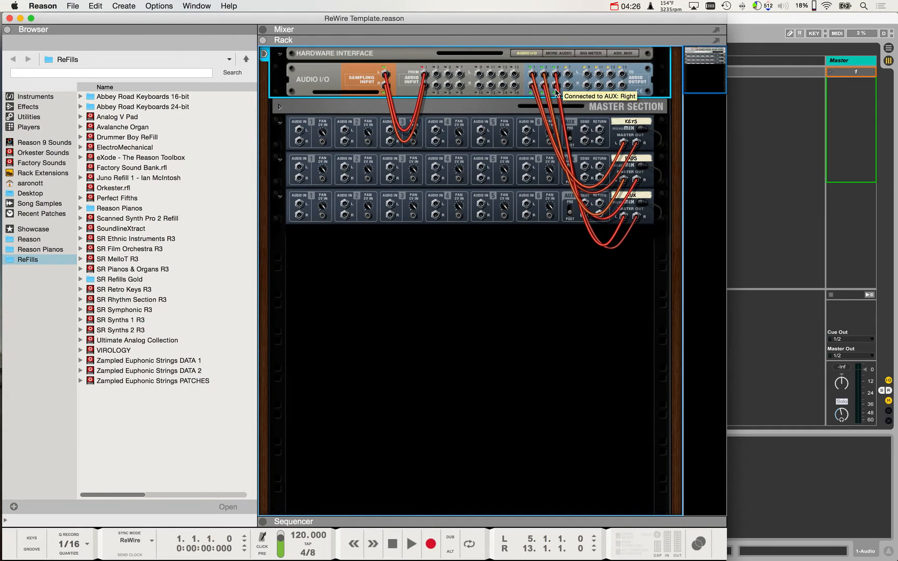
key("Tab")
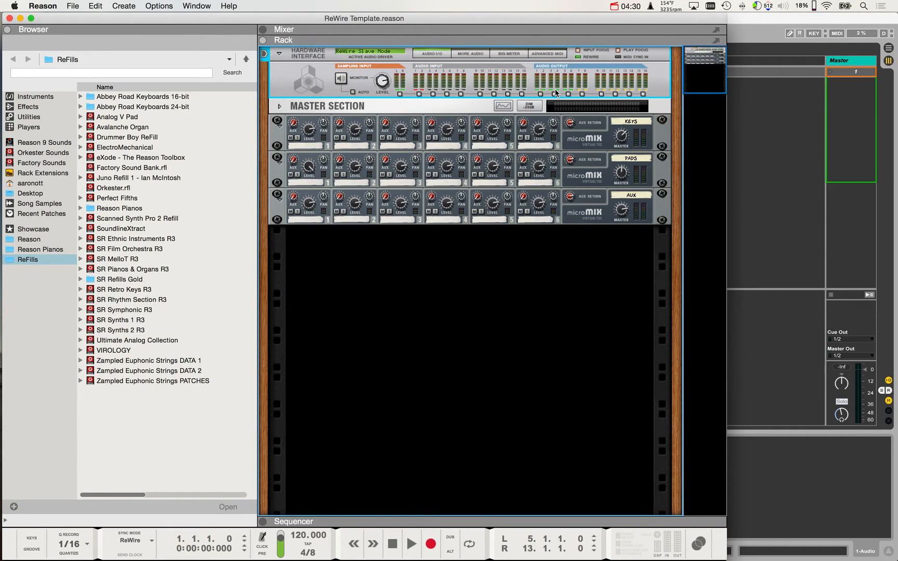
- Add the Yamaha Studio (cls+amb) patch from the Reason Pianos ReFill's Yamaha C7 Grand presets to the rack below the AUX mixer
left_click(343, 318)
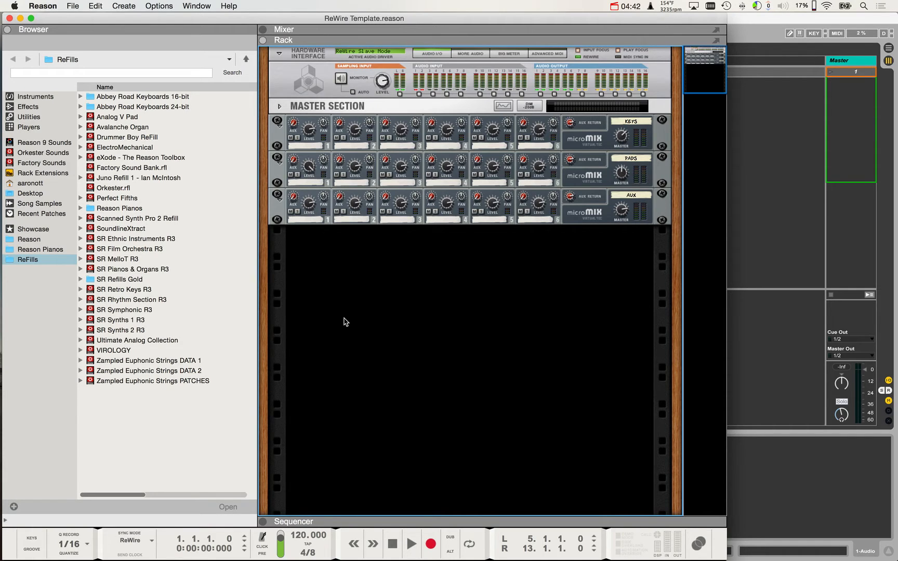
left_click(95, 208)
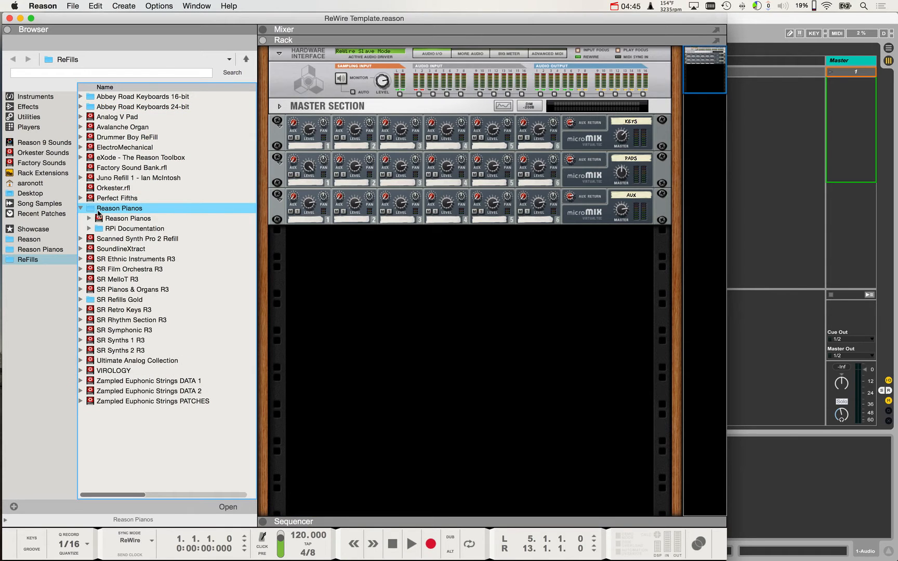
double_click(111, 219)
left_click(125, 229)
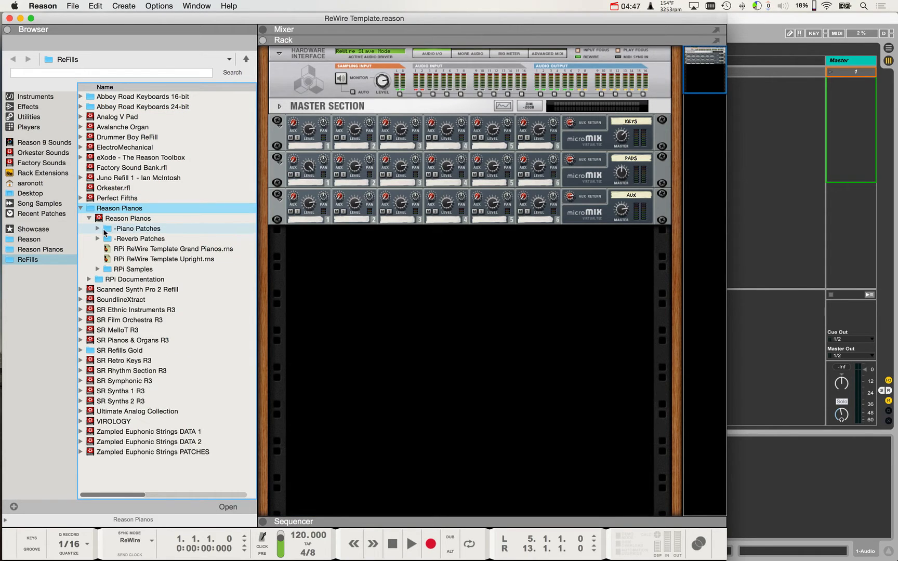
left_click(98, 229)
left_click(106, 239)
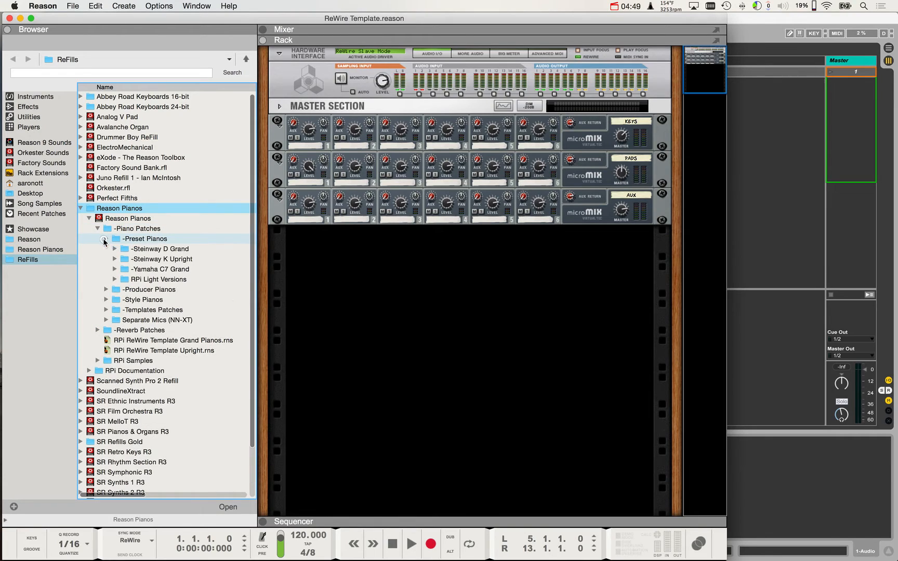
left_click(115, 270)
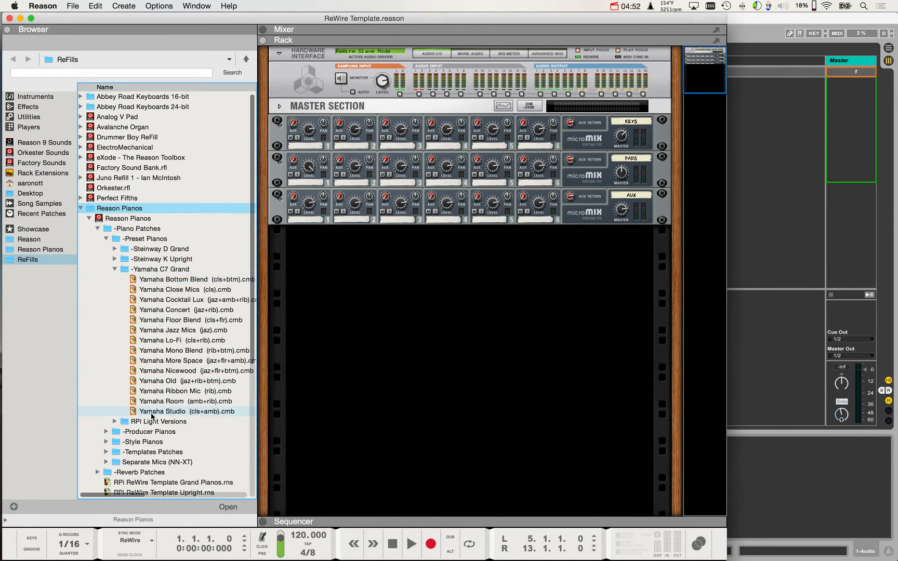
left_click(151, 411)
mouse_move(151, 412)
left_mouse_down()
mouse_move(335, 372)
mouse_move(517, 354)
left_mouse_up()
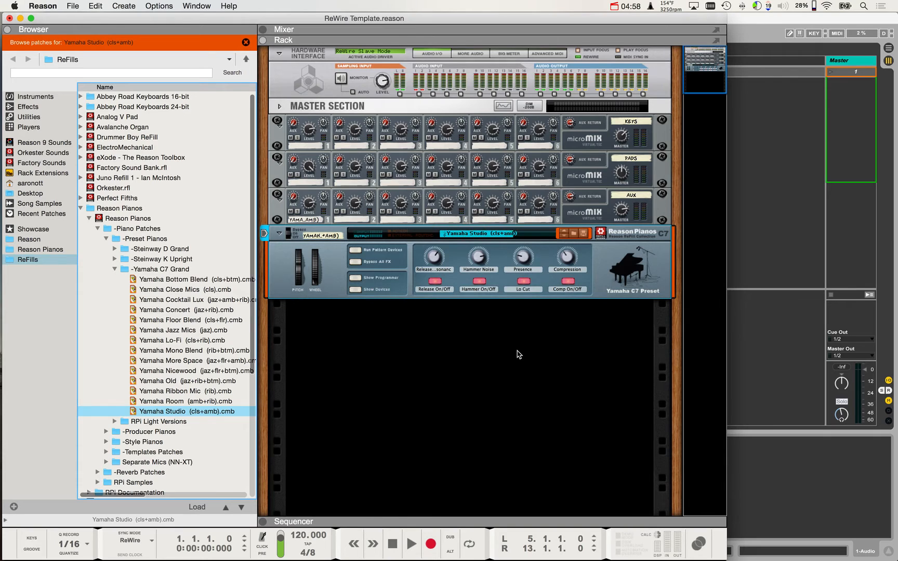
- Reroute the piano Combinator's output cables from the AUX mixer to channel 1 of the KEYS mixer on the rack's rear
key("Tab")
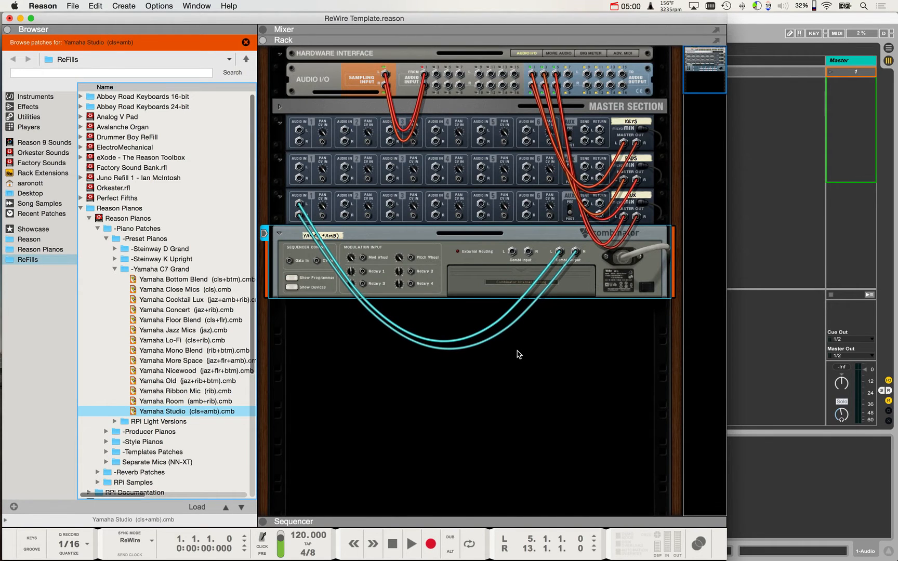
left_click(420, 238)
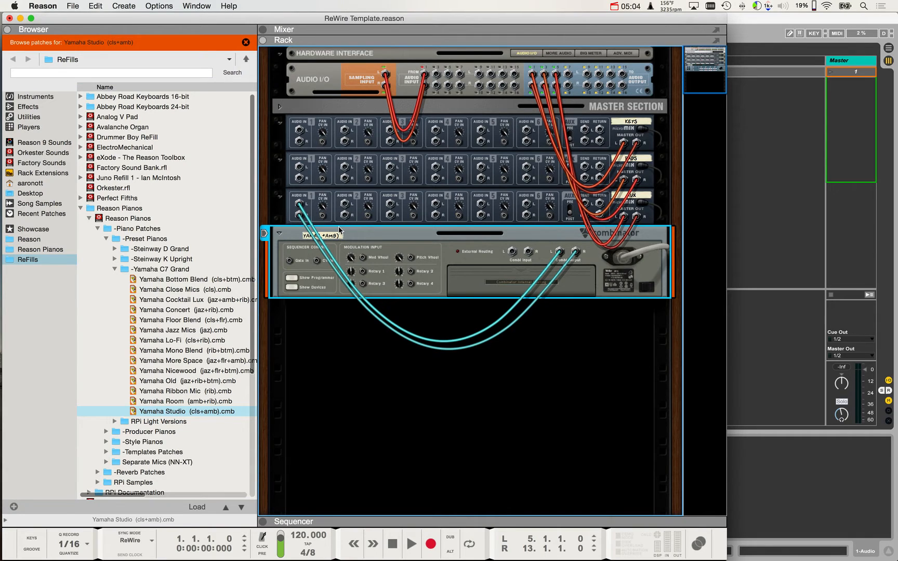
left_click_drag(298, 205, 297, 126)
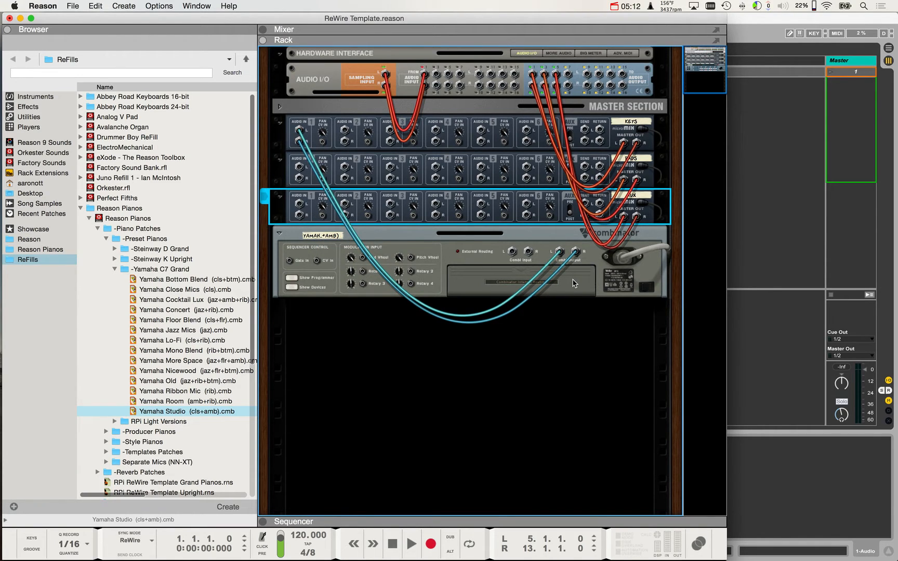
- Return to the rack's front and rename the piano Combinator as YAMAHA C7
key("Tab")
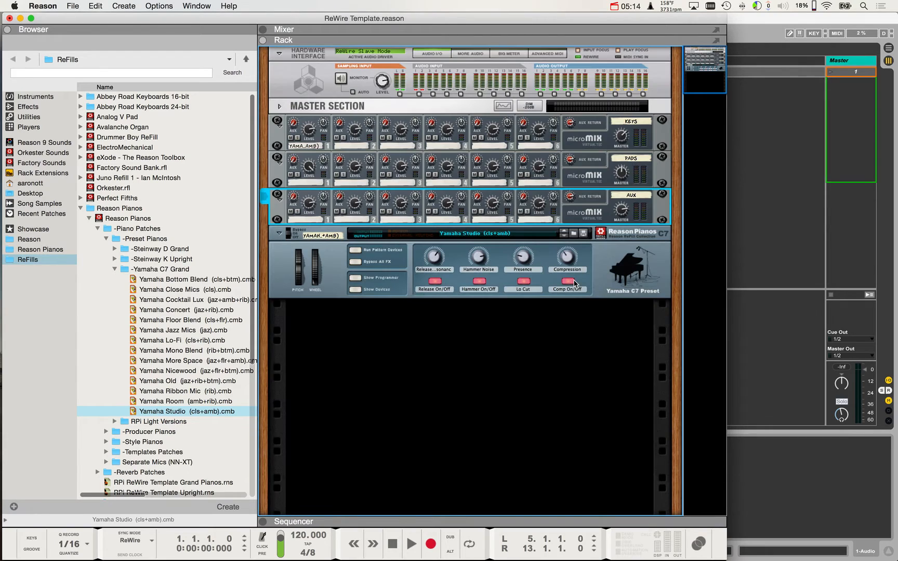
double_click(321, 237)
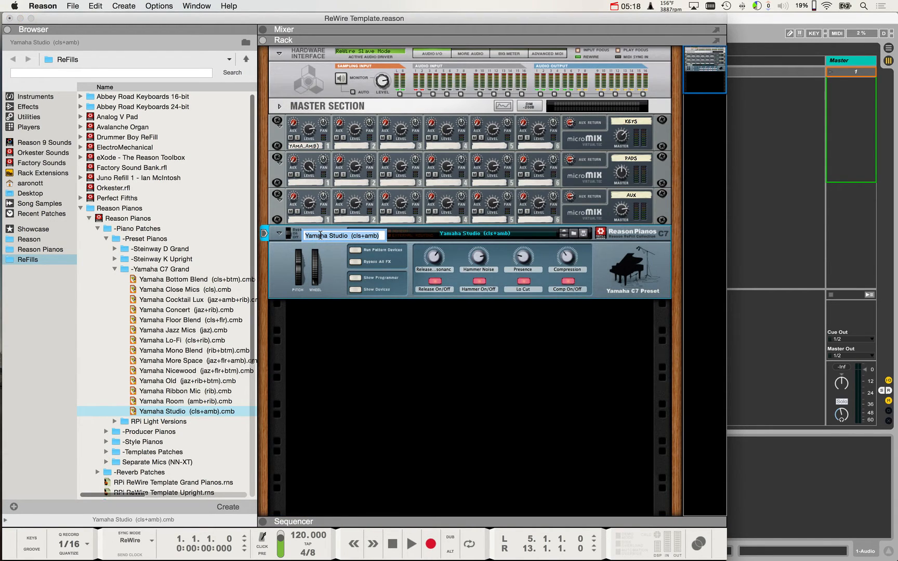
type("YAMAHA C")
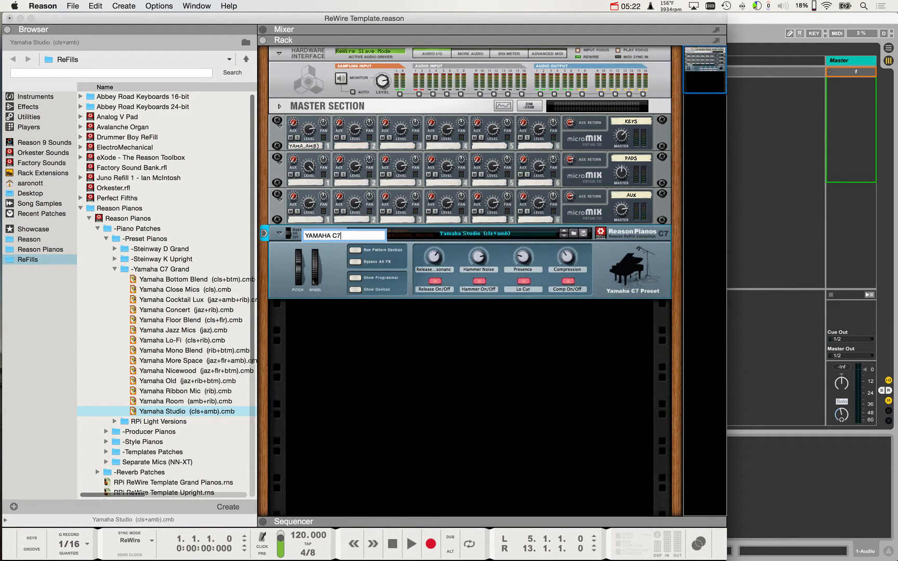
type("7")
key("Return")
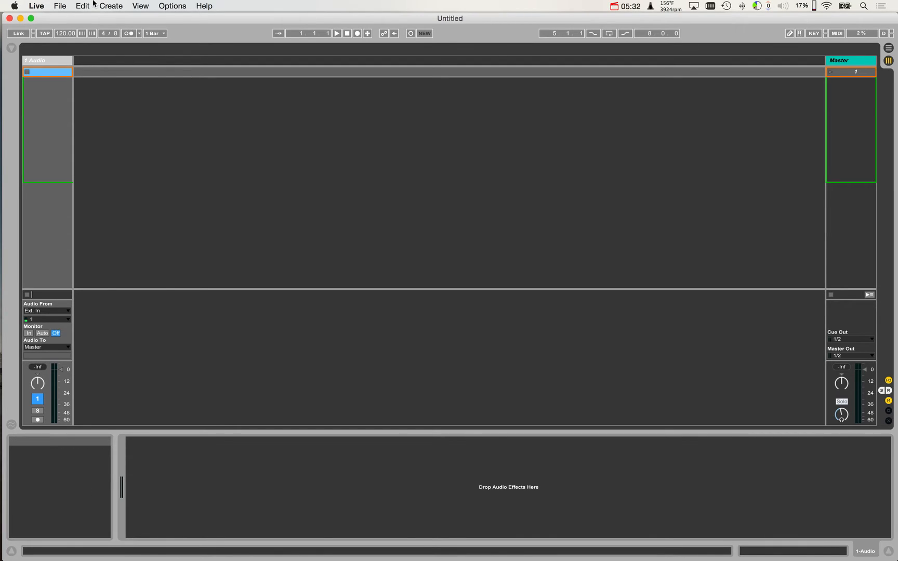
- Switch to Ableton Live, insert a MIDI track and rename it MIDI IN
left_click(111, 6)
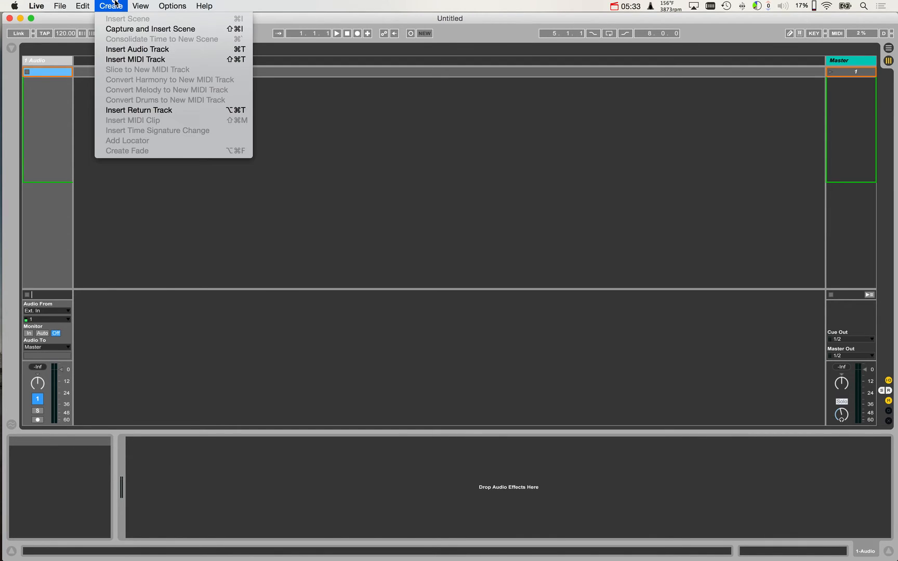
left_click(119, 60)
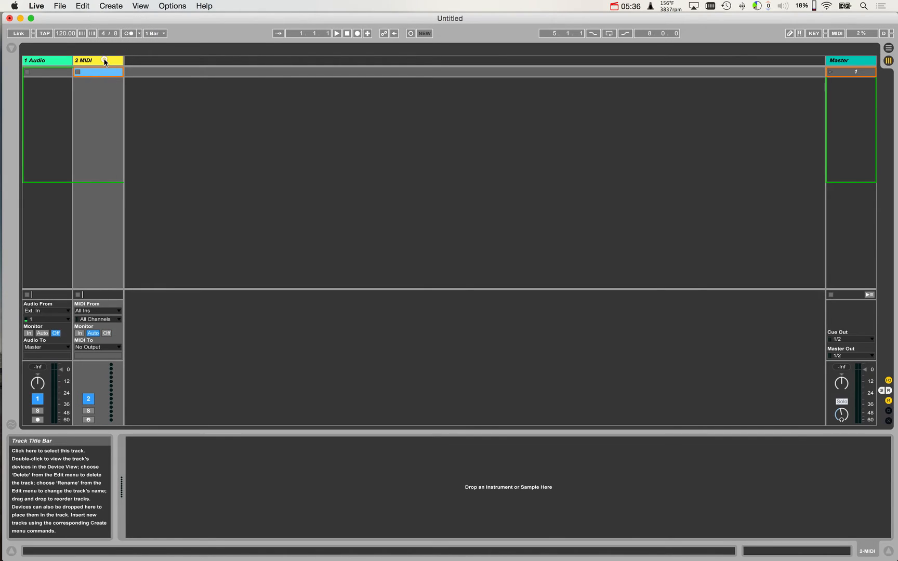
left_click(101, 60)
key("super+r")
key("BackSpace")
key("BackSpace")
key("BackSpace")
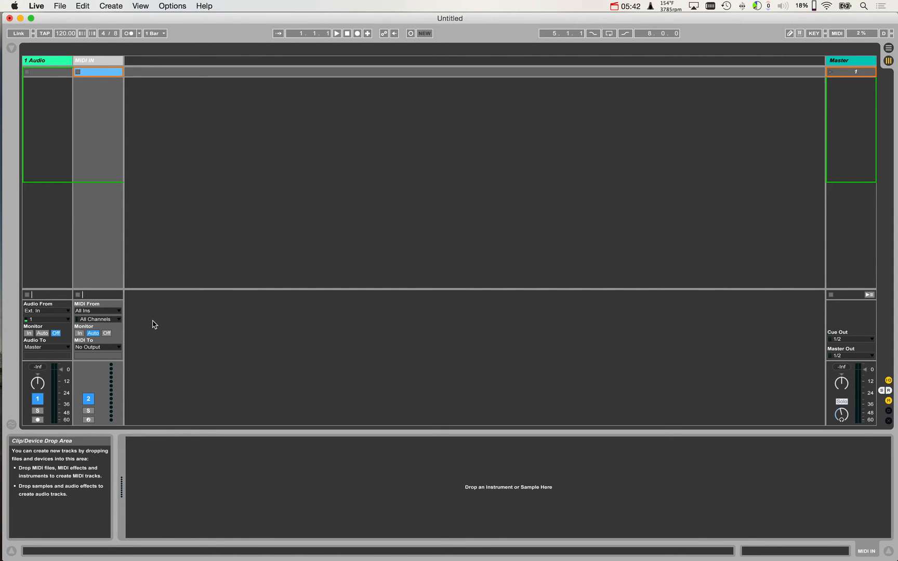
- Set the MIDI IN track to receive from All Ins with monitoring In, and delete the 1 Audio track
left_click(100, 311)
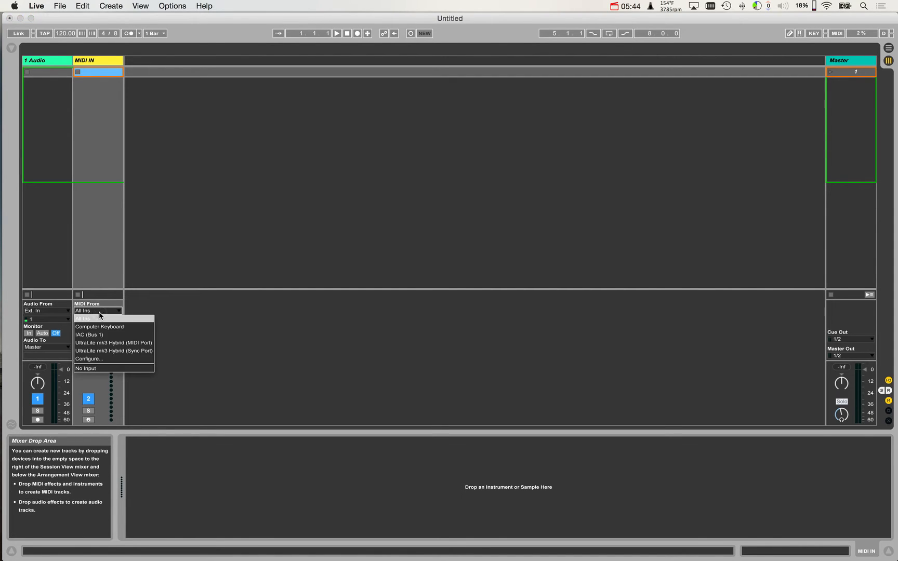
left_click(101, 319)
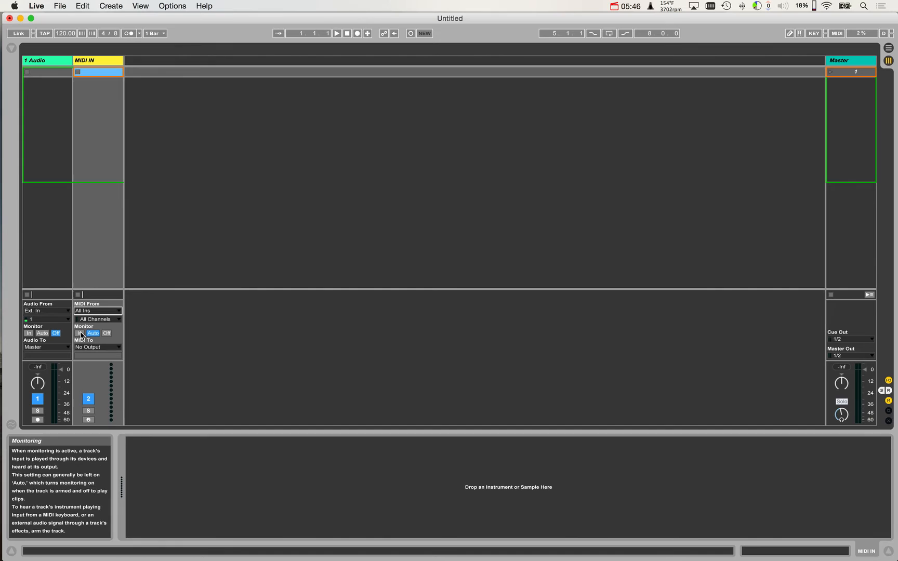
left_click(80, 333)
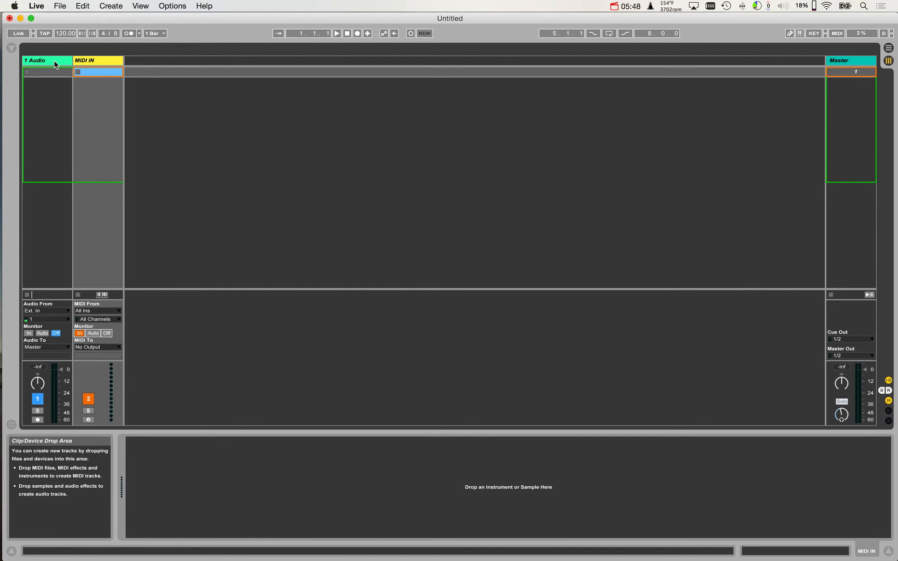
left_click(55, 61)
key("Delete")
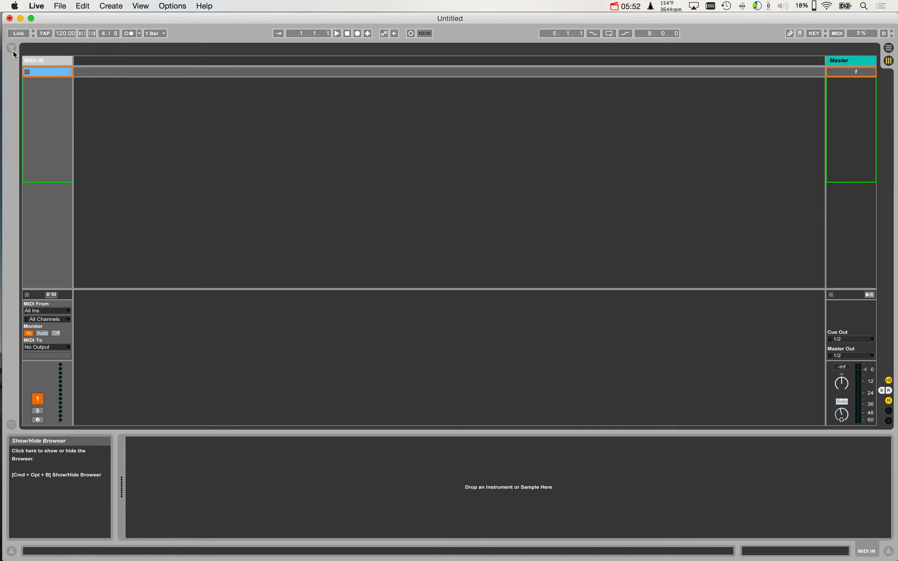
- Add an Instrument Rack to the MIDI IN track and show its chain list with the chain select editor
left_click(13, 50)
left_click(51, 95)
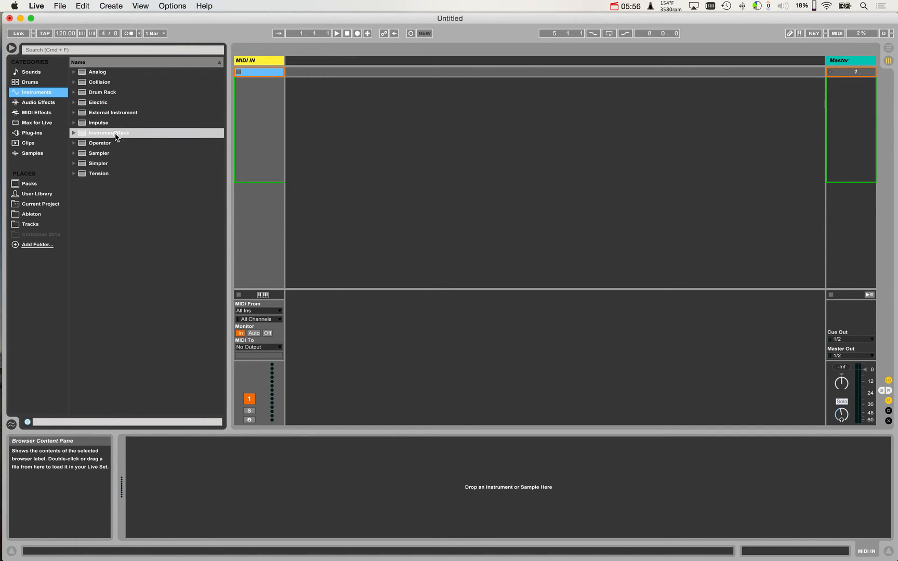
left_click_drag(116, 134, 269, 154)
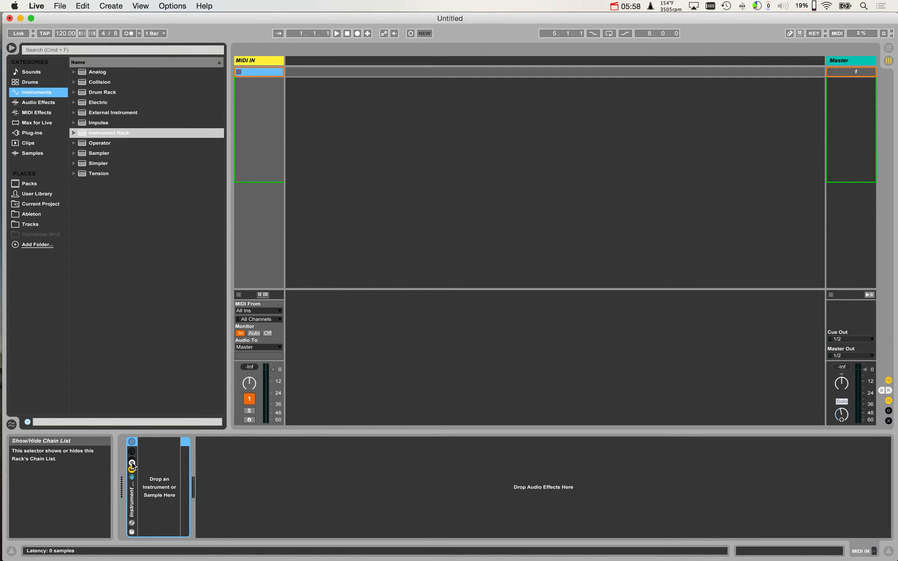
left_click(132, 464)
left_click(246, 456)
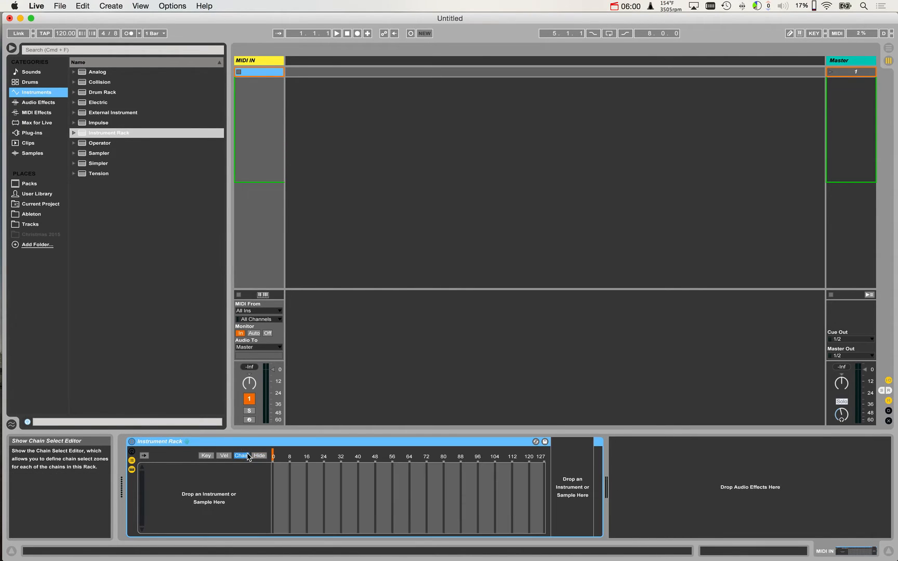
- Add an External Instrument as a chain in the Instrument Rack and name the chain Yamaha C7
left_click(121, 116)
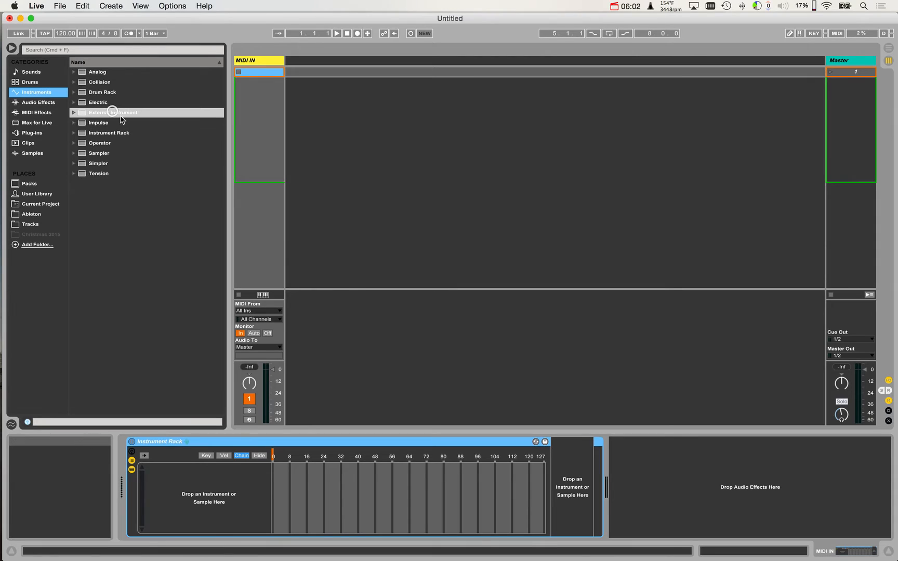
left_click_drag(114, 115, 232, 479)
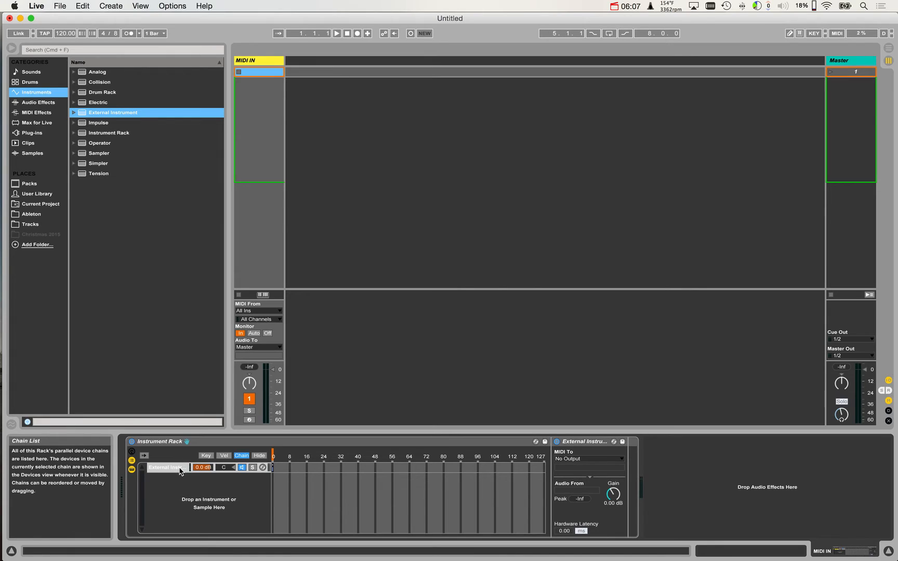
key("super+r")
type("Yamaha C7")
key("Return")
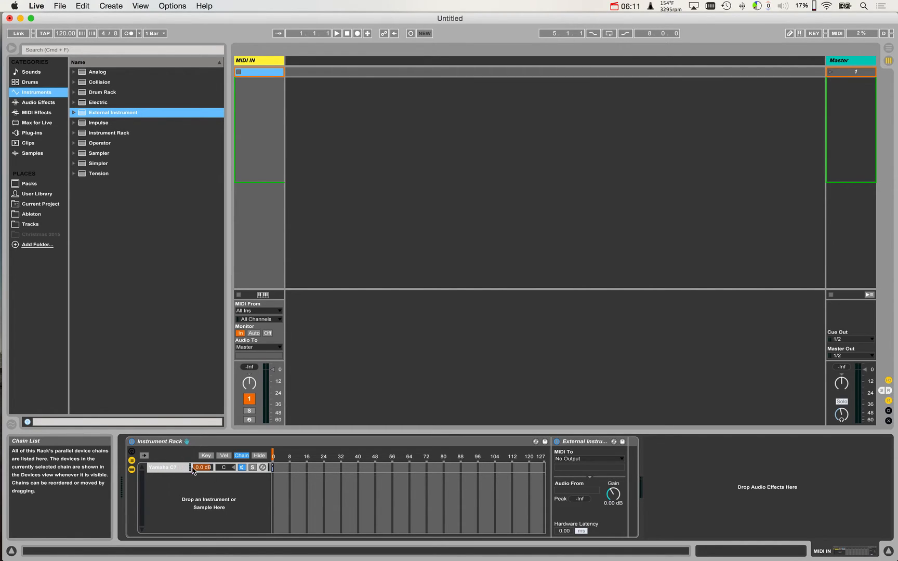
- Route the External Instrument's MIDI output to Reason's YAMAHA C7 device
left_click(273, 467)
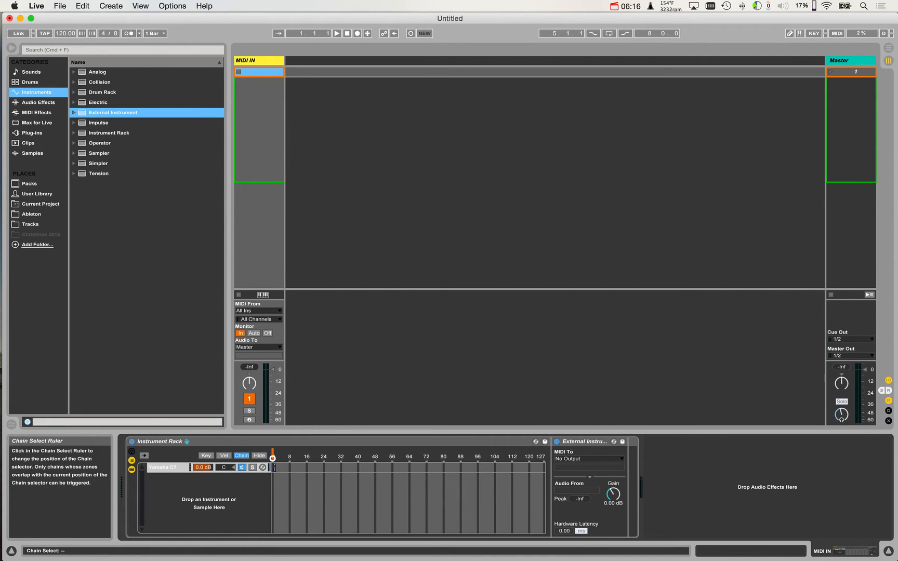
left_click(273, 465)
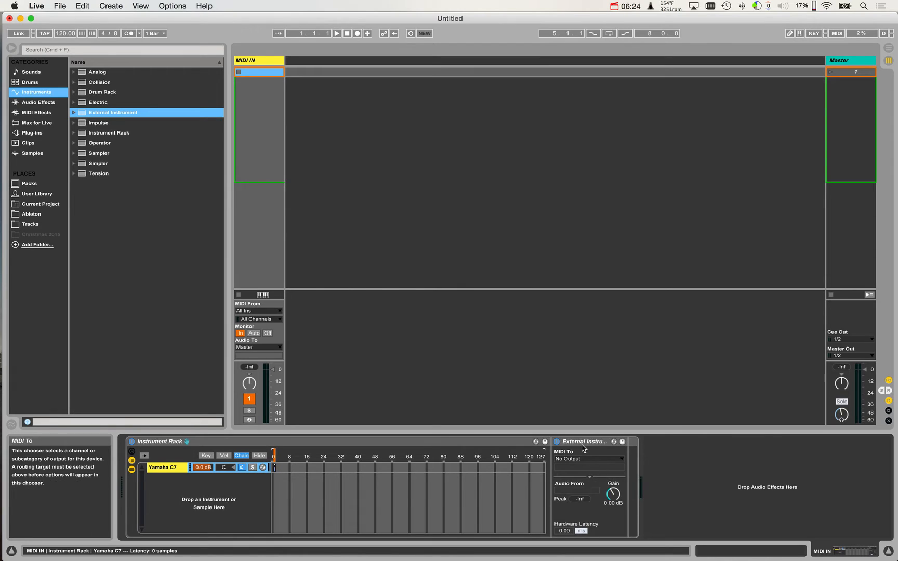
left_click(583, 442)
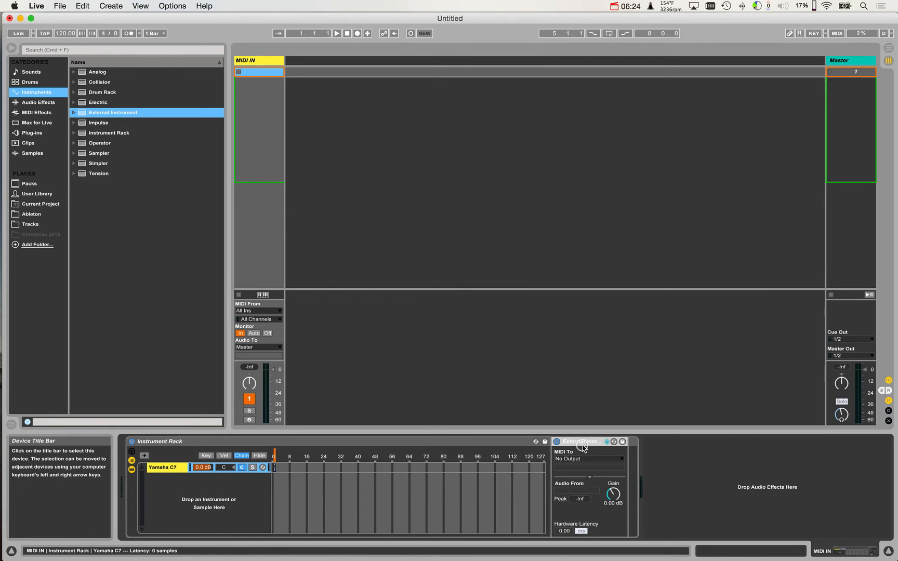
left_click(561, 460)
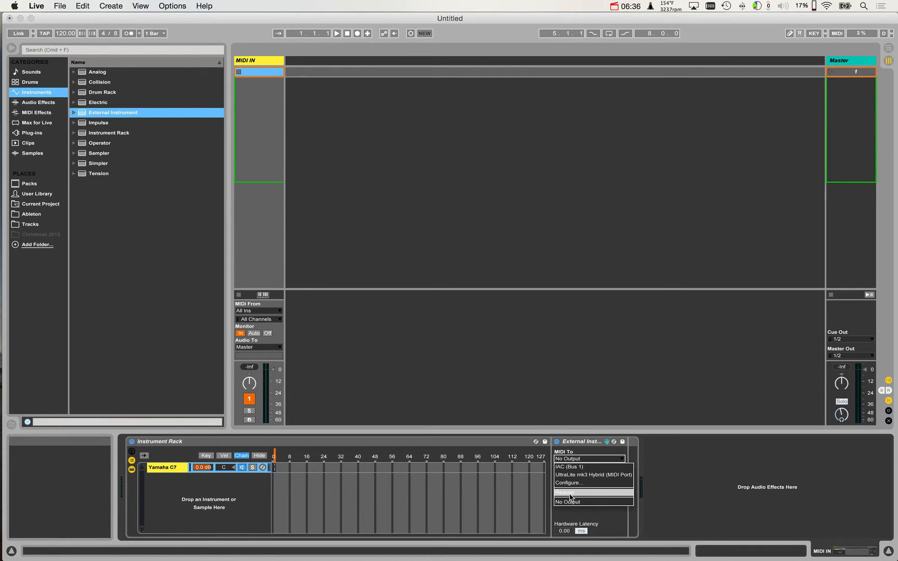
left_click(568, 492)
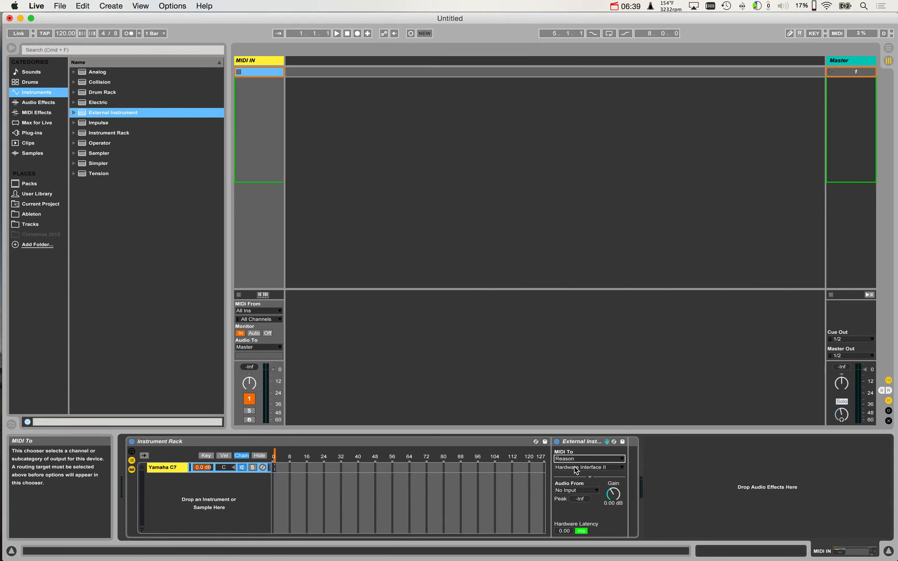
left_click(575, 469)
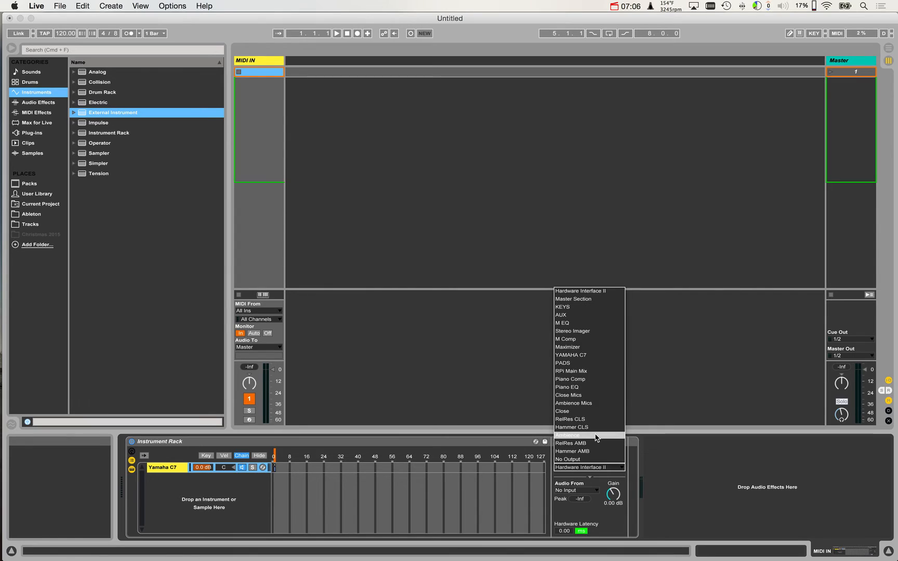
left_click(588, 357)
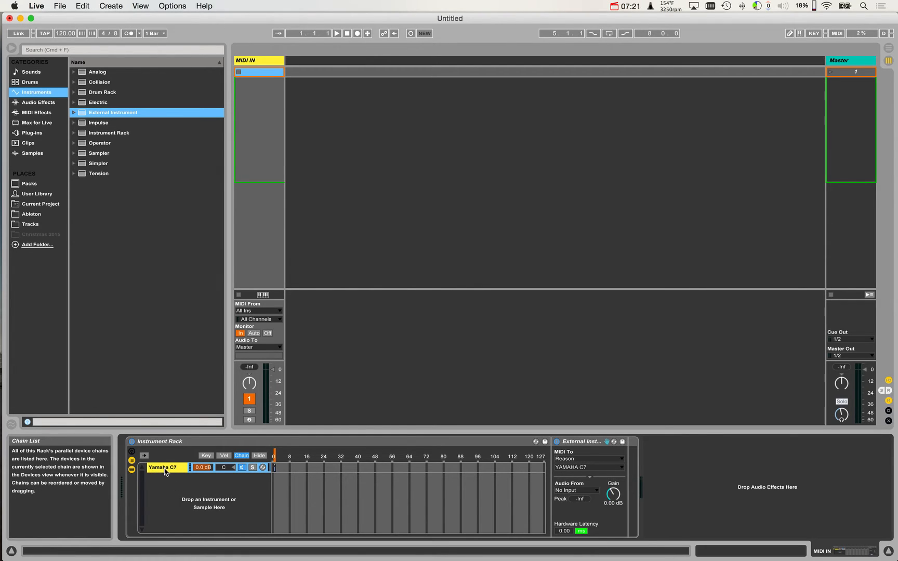
- Examine the External Instrument's MIDI destination and Audio From options without changing them
left_click(580, 468)
left_click(581, 470)
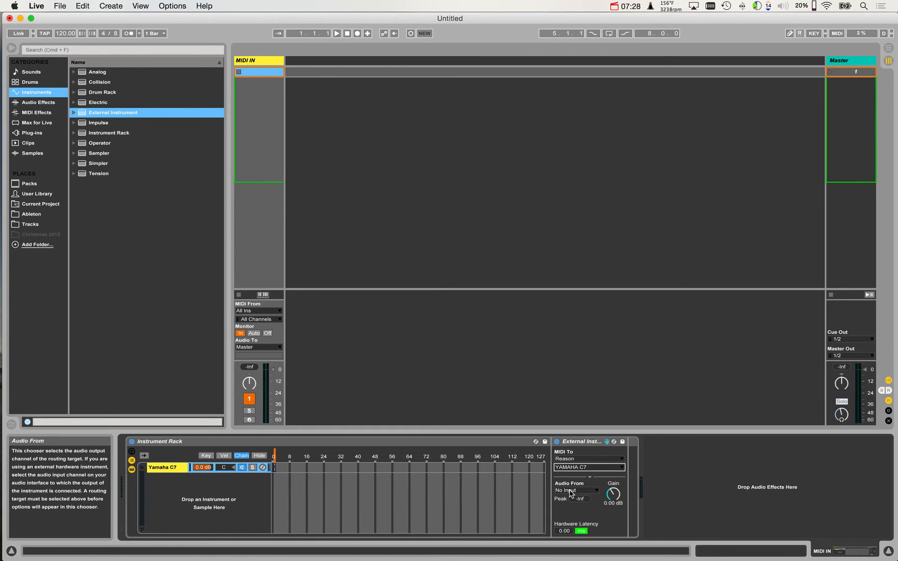
left_click(570, 491)
left_click(570, 491)
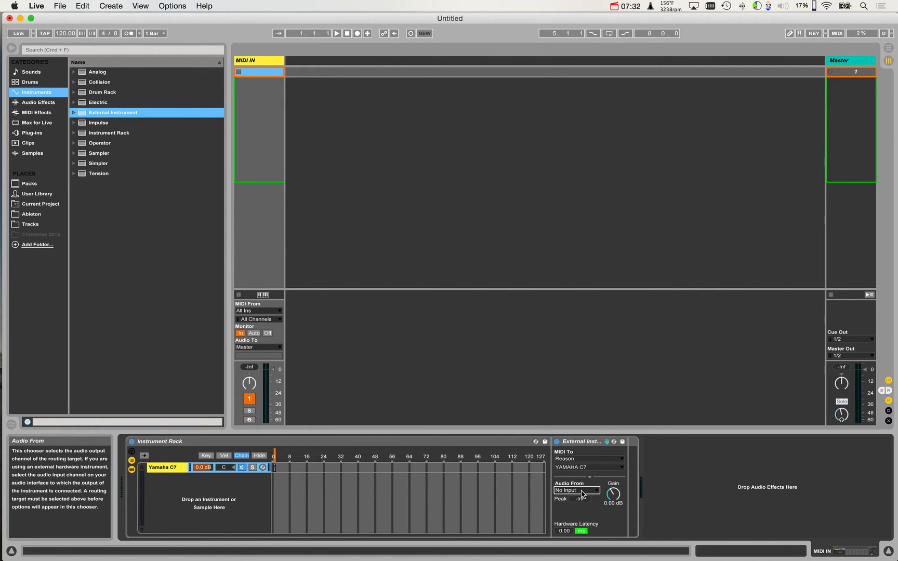
left_click(581, 491)
left_click(579, 495)
left_click(573, 491)
left_click(573, 494)
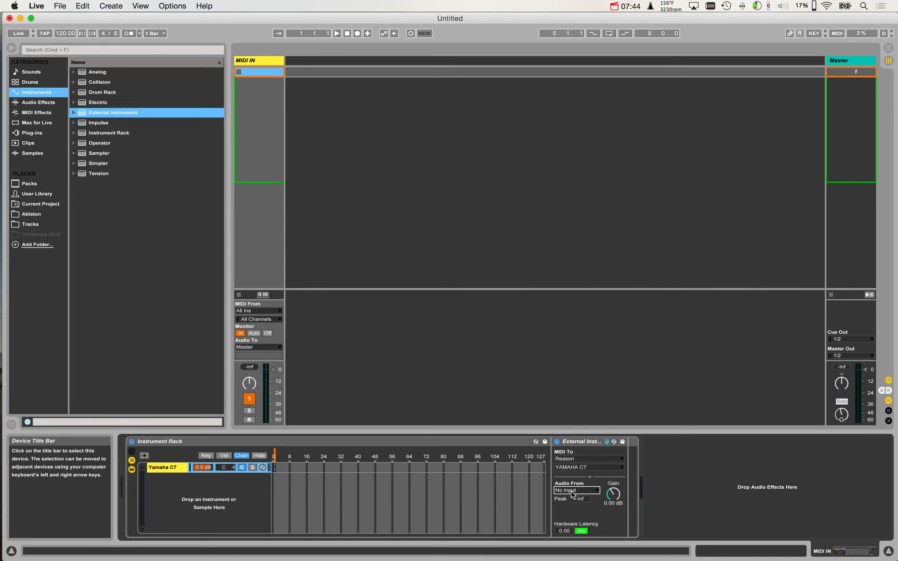
left_click(570, 444)
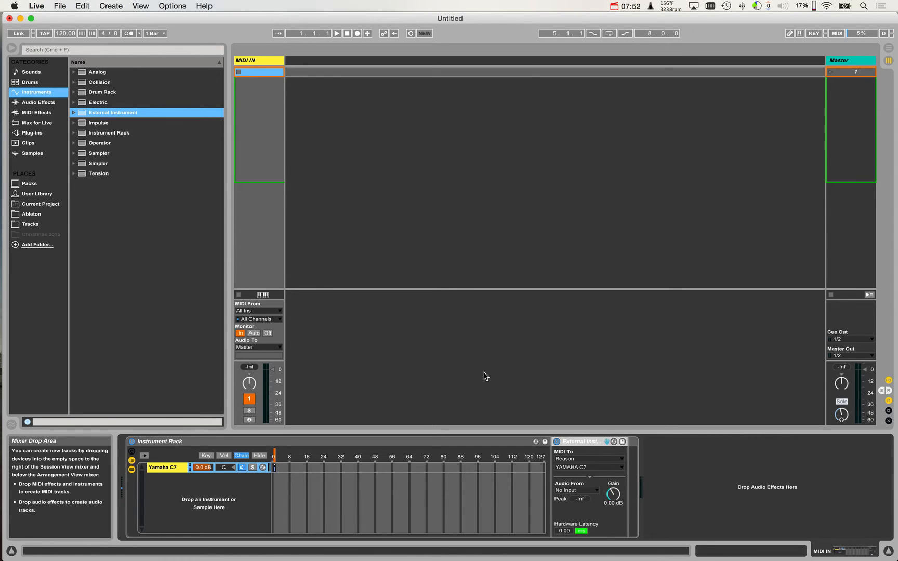
- Check the YAMAHA C7 device in Reason, return to Ableton Live and lower the Master track's volume to about -24 dB
key("super+Tab")
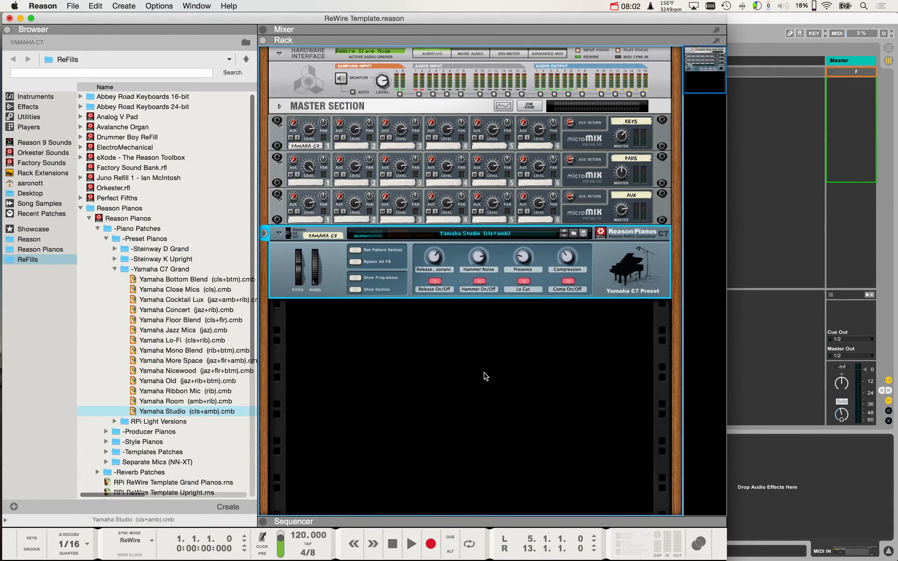
key("super+Tab")
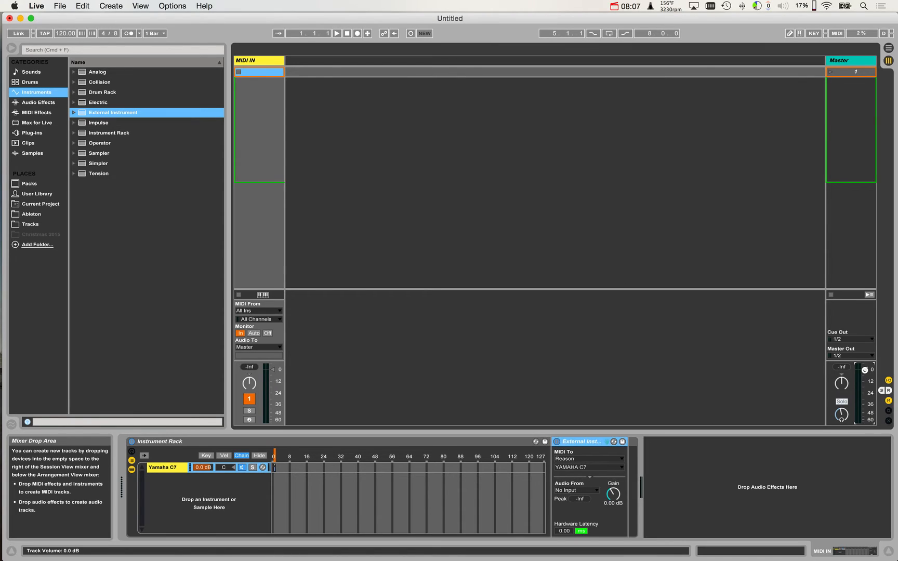
left_click_drag(863, 370, 862, 369)
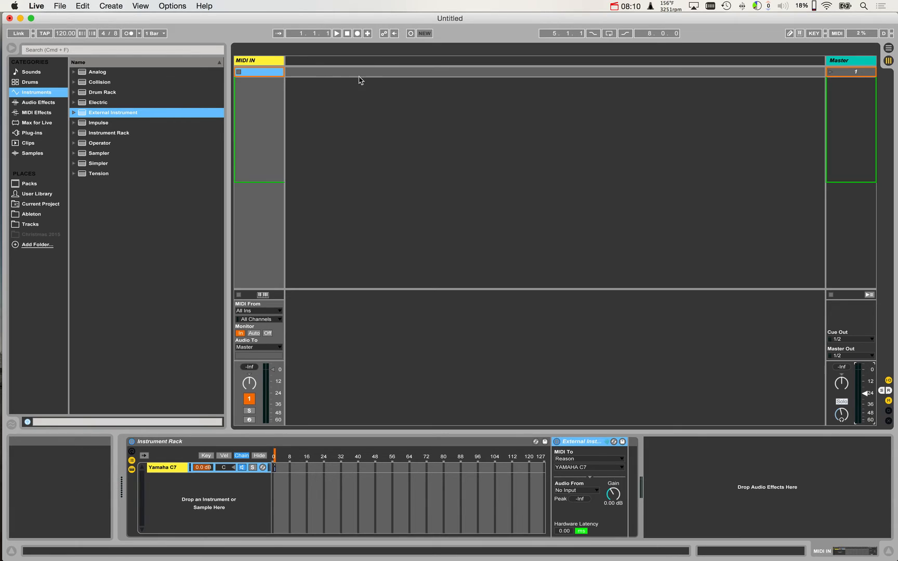
- Insert an audio track beside MIDI IN and set its audio input source to Reason
right_click(305, 65)
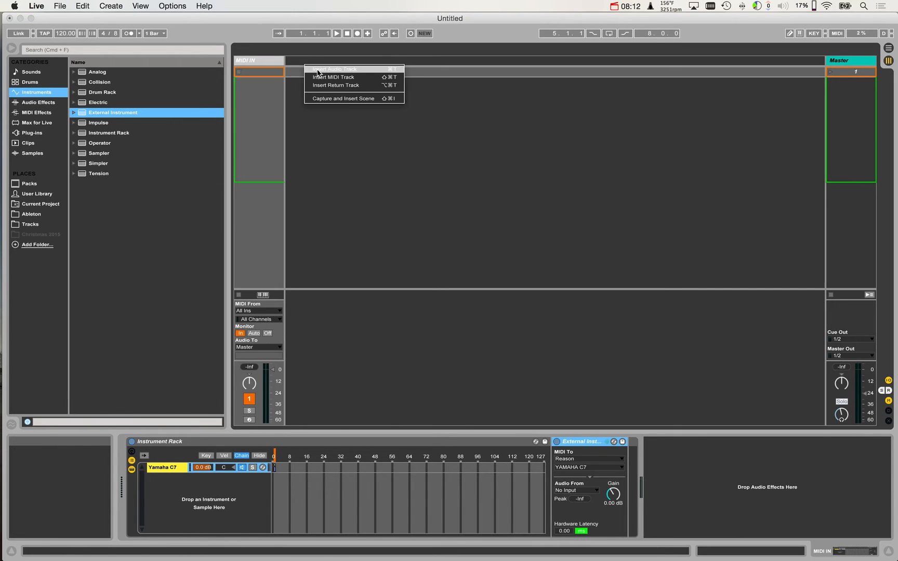
left_click(318, 73)
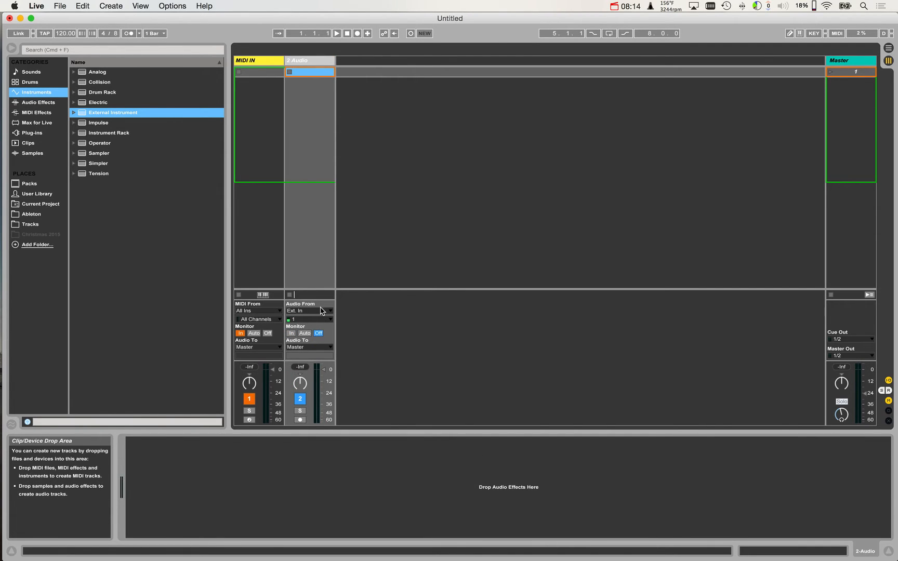
left_click(321, 311)
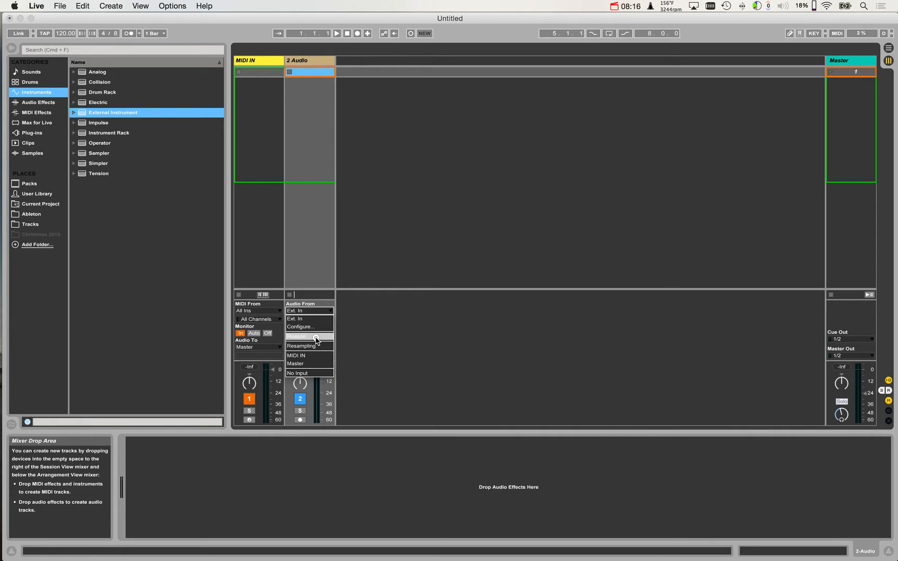
left_click(316, 337)
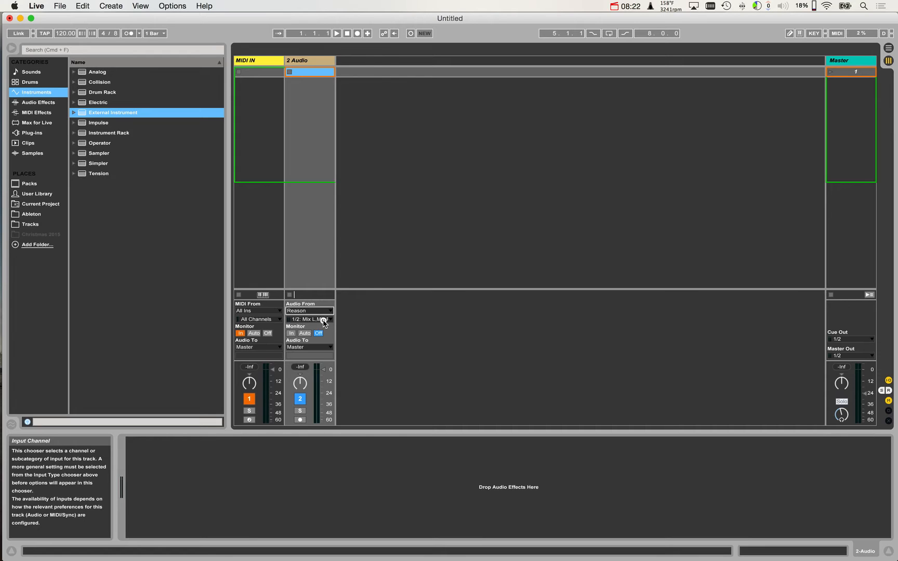
- Check the audio track's Reason input channel options, then switch to Reason and inspect the Keys, Pads and Aux mixers
left_click(323, 320)
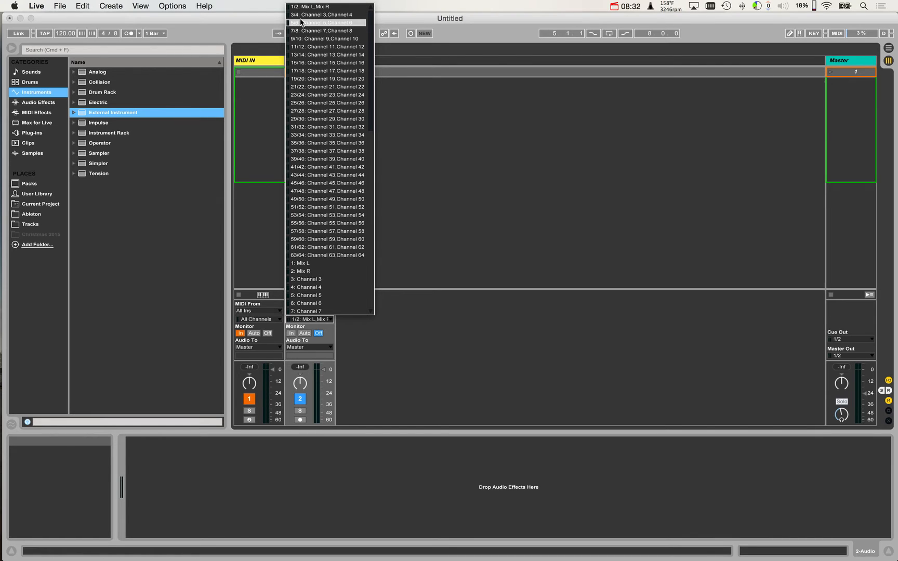
left_click(429, 119)
key("super+Tab")
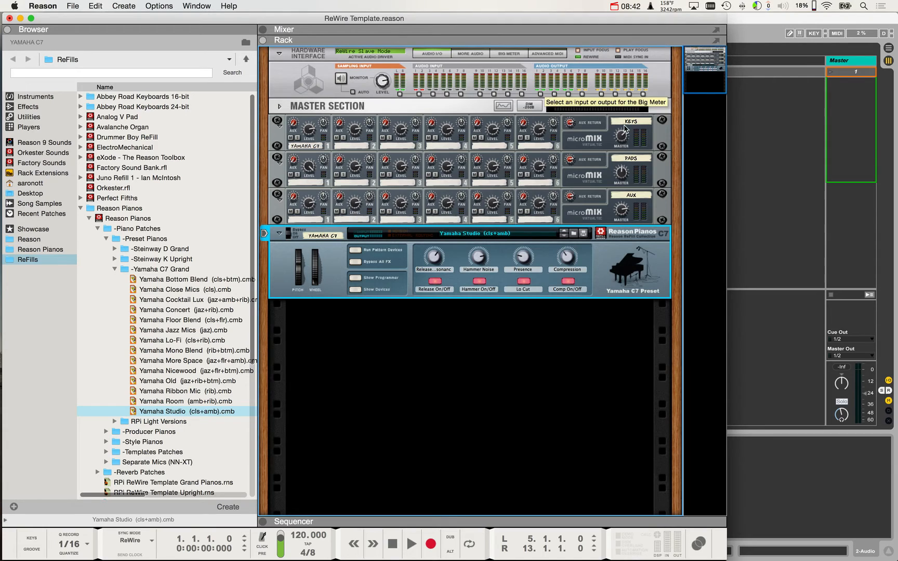
left_click(608, 133)
left_click(603, 162)
left_click(600, 206)
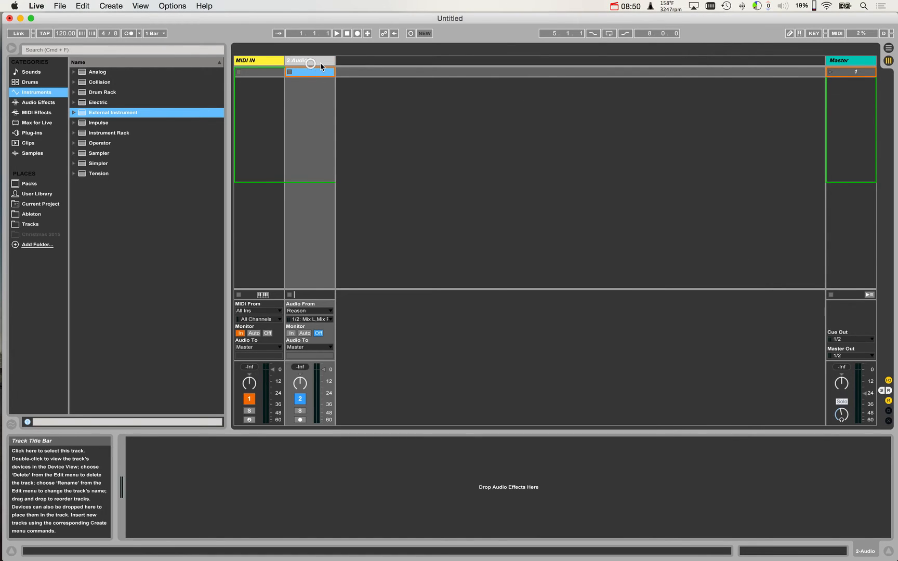
- In Ableton Live, duplicate the Reason audio track twice and set the copies' input channels to 3/4 and 5/6
key("super+d")
key("super+d")
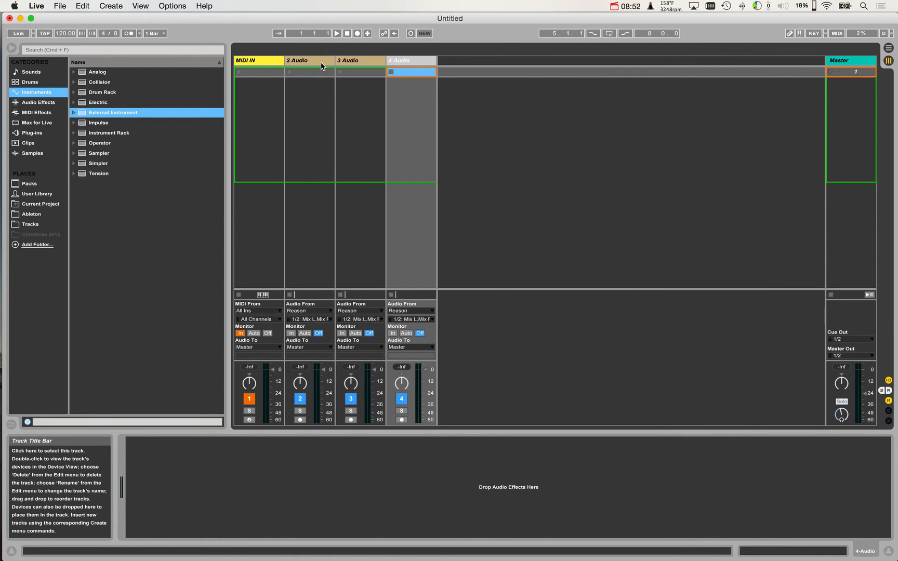
left_click(375, 319)
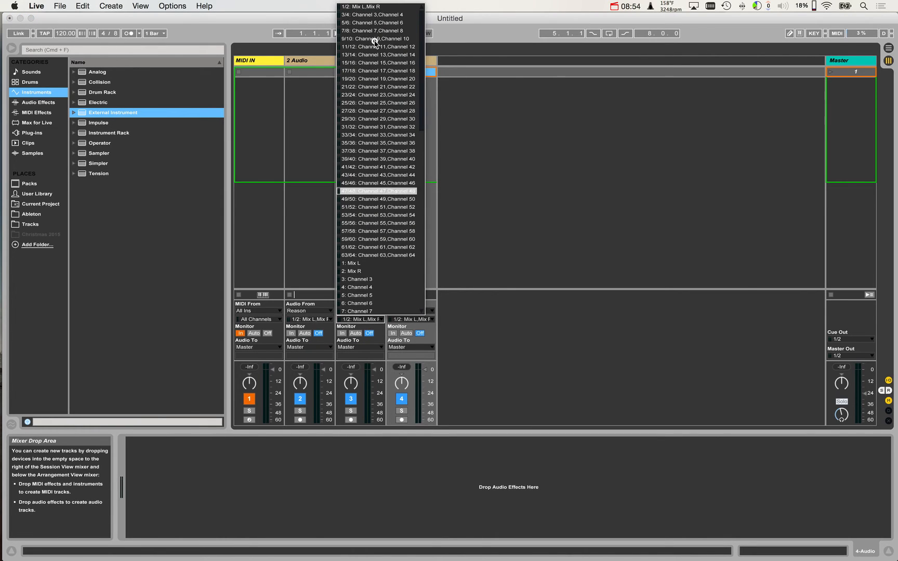
left_click(375, 15)
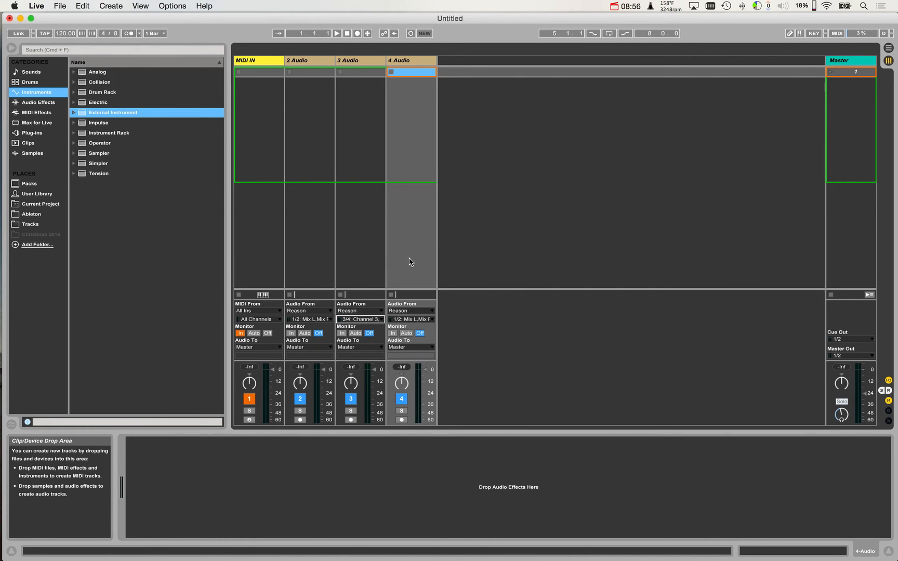
left_click(413, 320)
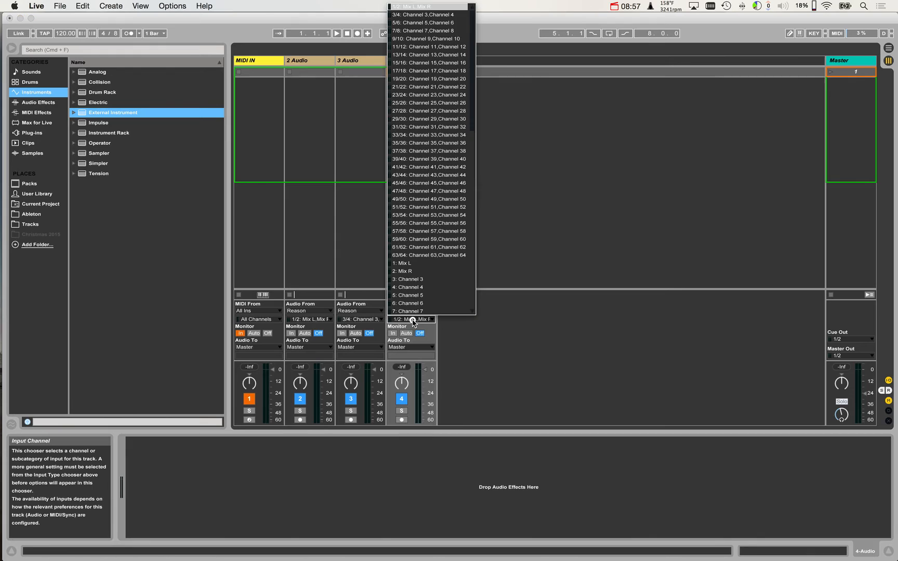
left_click(423, 23)
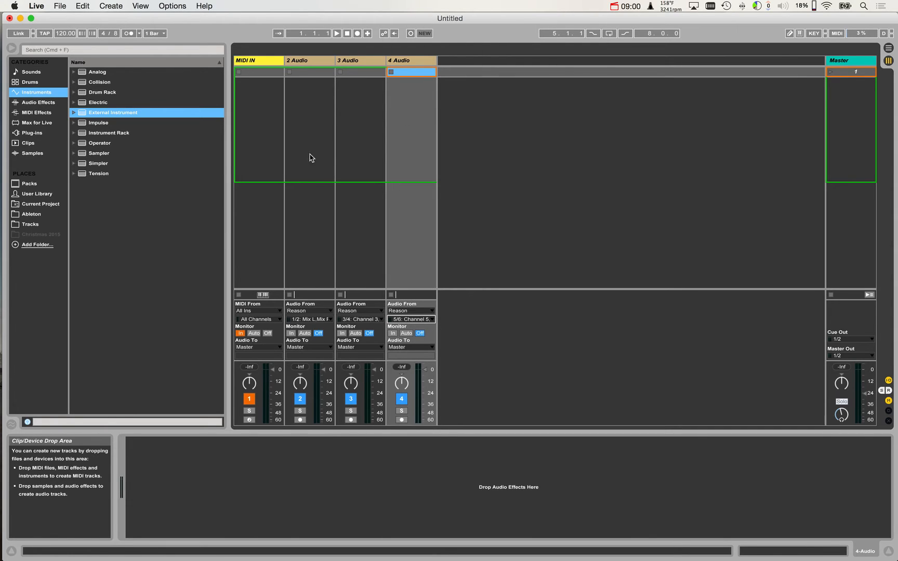
- Set monitoring to In on all three Reason audio tracks and raise the Master track's volume slightly
left_click(315, 60)
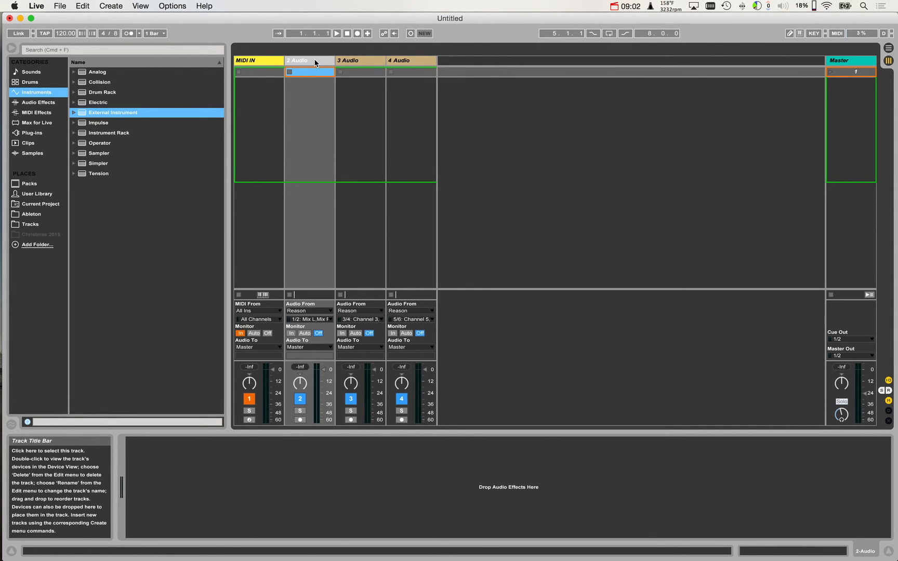
key("Right")
key("Right")
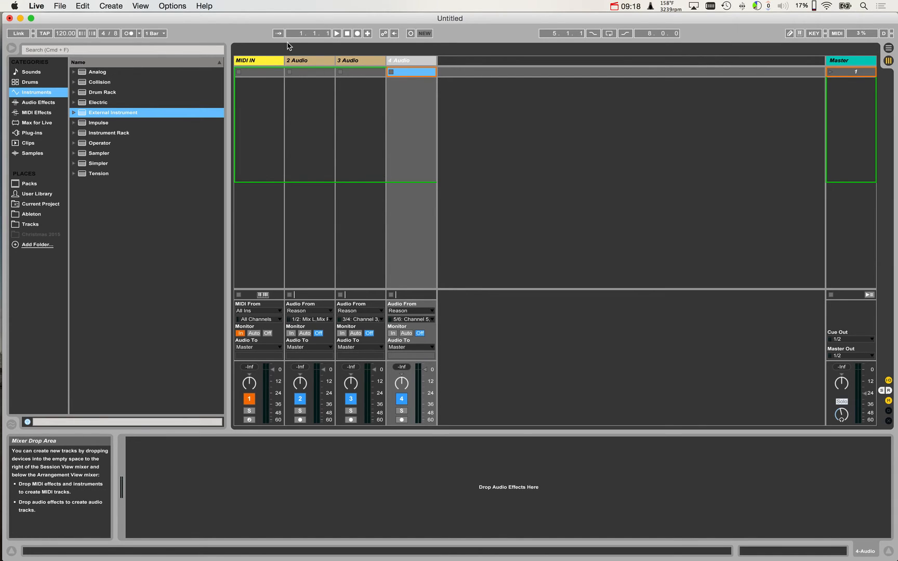
left_click(298, 66)
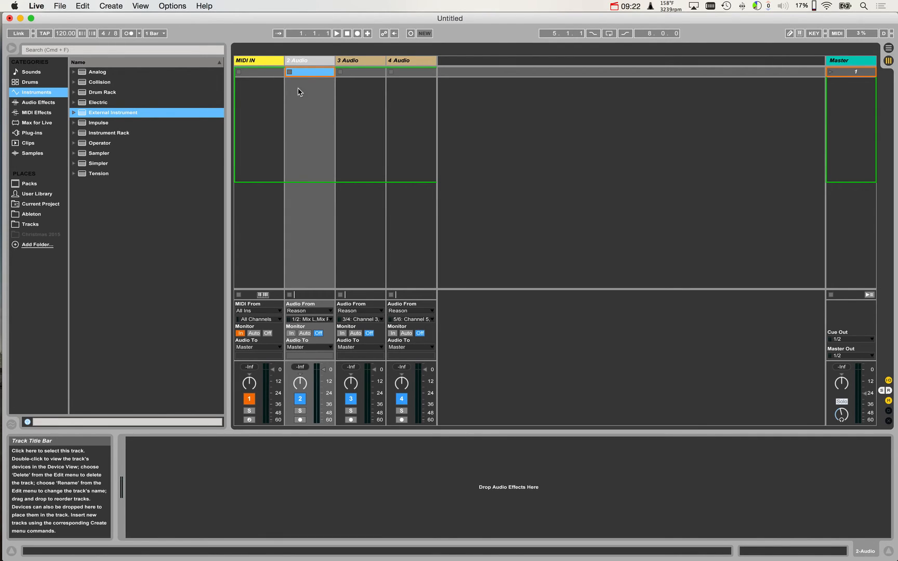
left_click(291, 333)
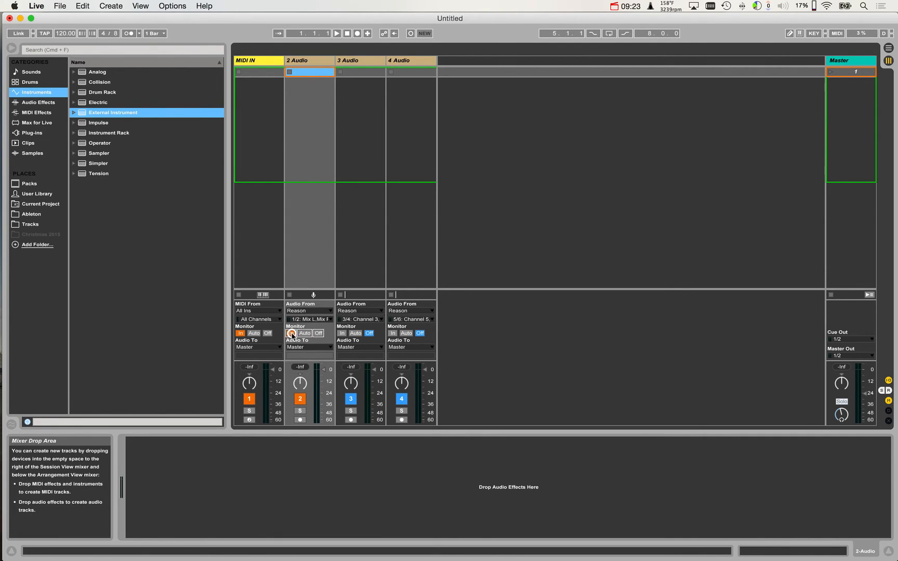
left_click(341, 333)
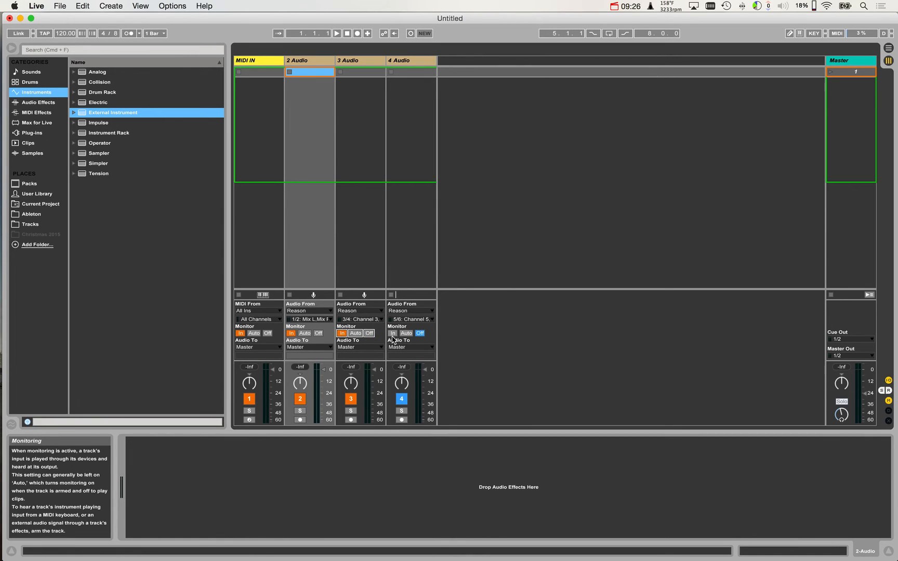
left_click(392, 333)
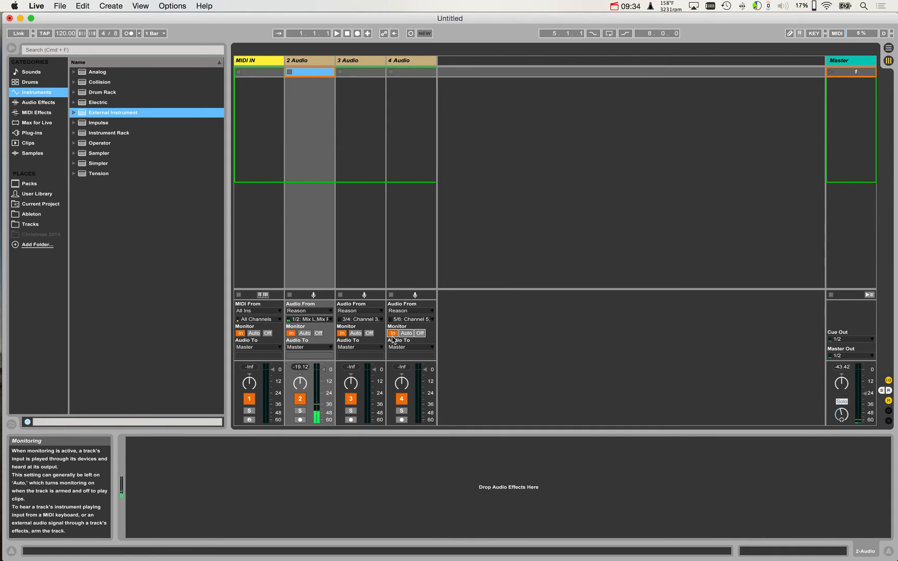
left_click_drag(865, 398, 864, 390)
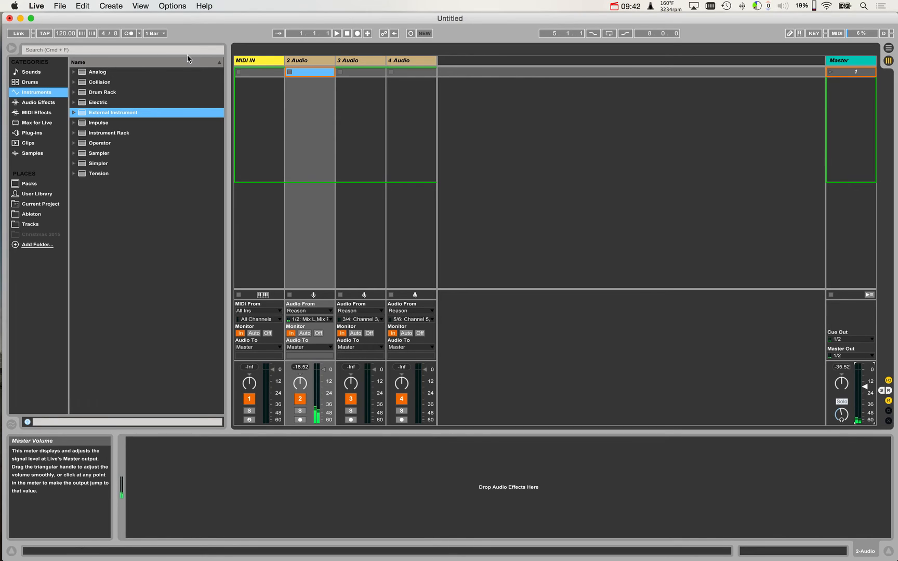
- Trace the piano signal from the MIDI IN track through Reason's YAMAHA C7 and Keys mixer back to the 2 Audio track
left_click(247, 61)
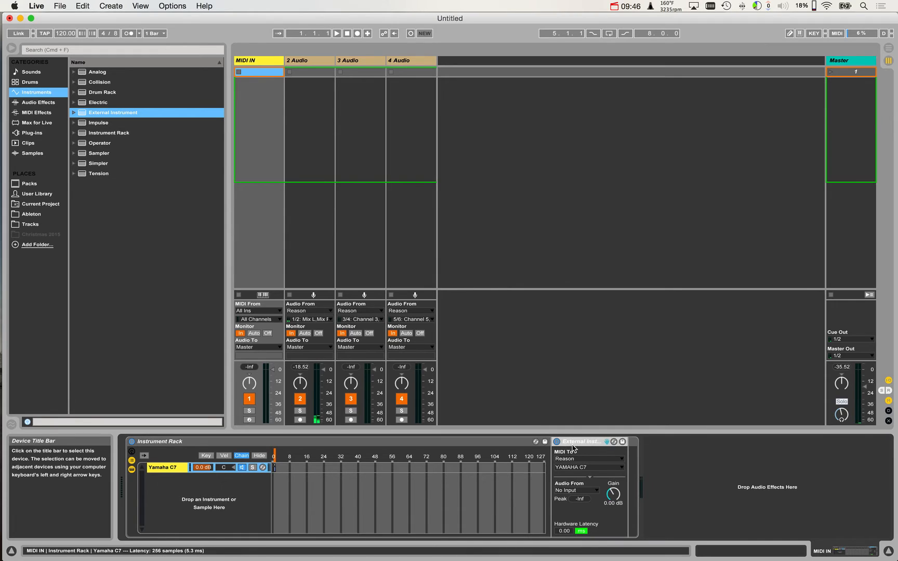
key("super+Tab")
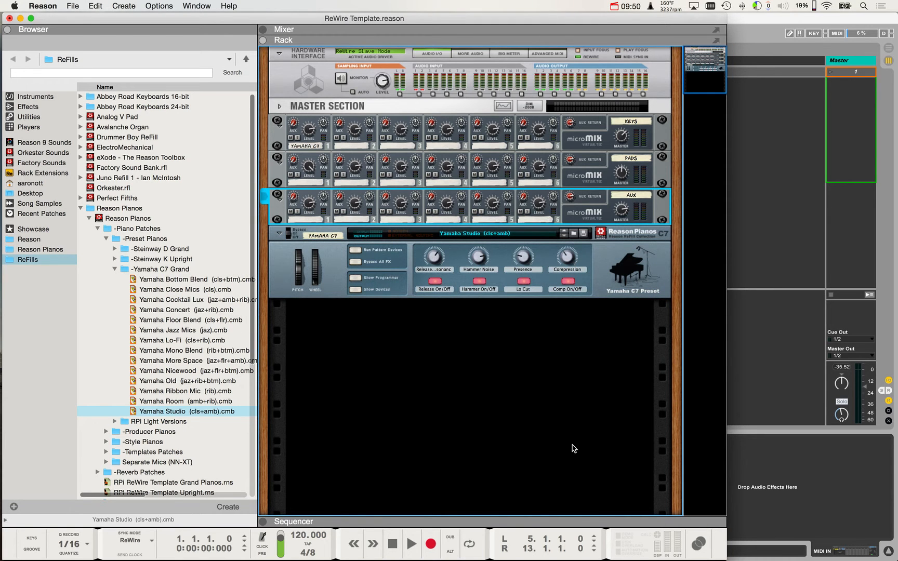
left_click(572, 446)
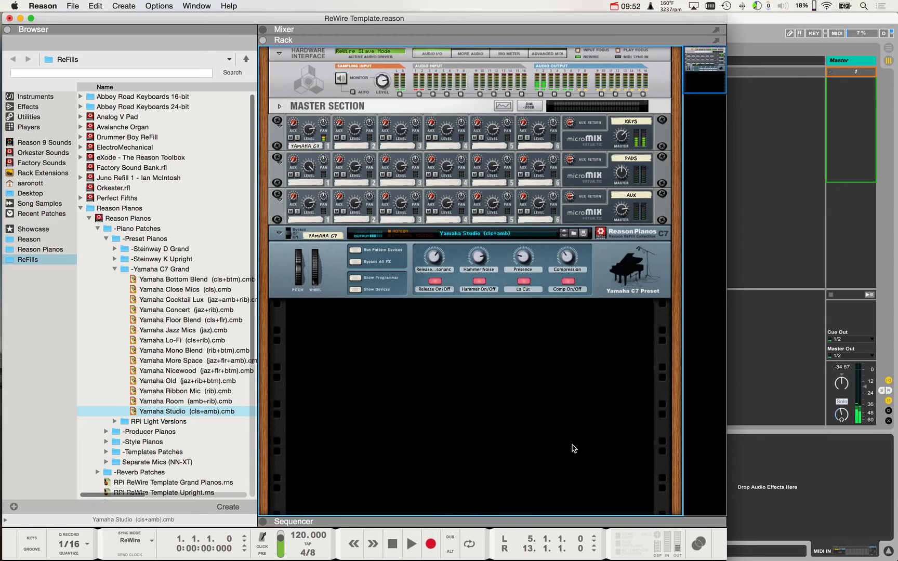
key("super+Tab")
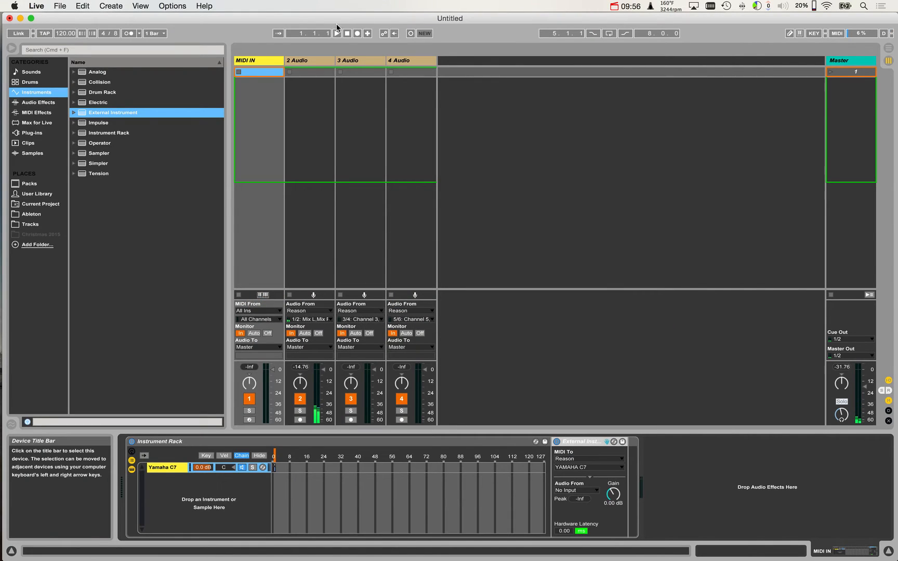
left_click(321, 60)
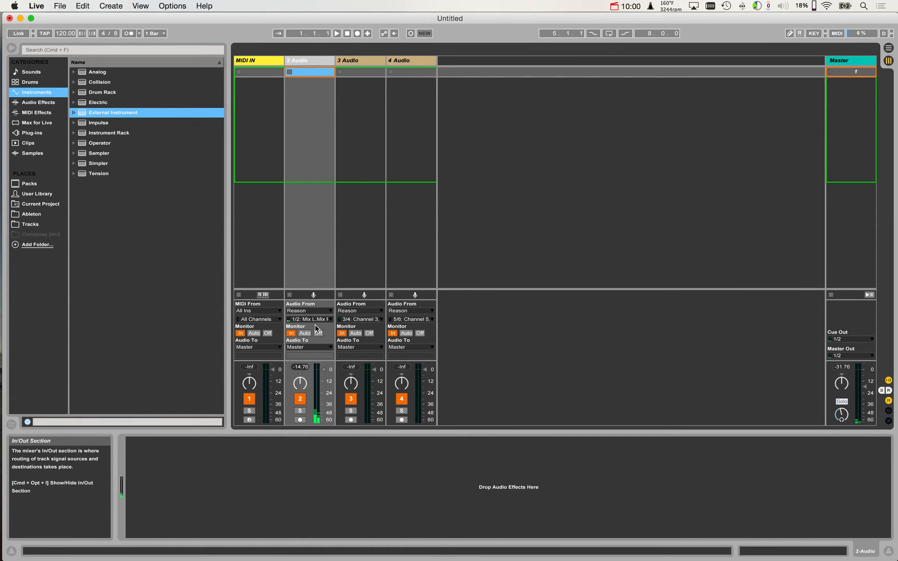
- In Reason, add the Big Strings.cmb patch from the SR Film Orchestra R3 ReFill to the rack below the YAMAHA C7
key("super+Tab")
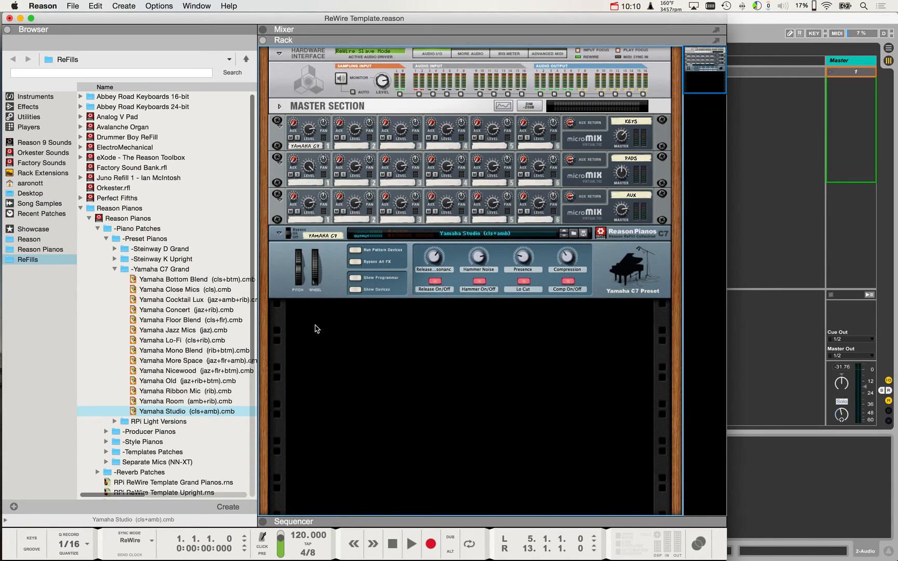
scroll(212, 364, "down", 5)
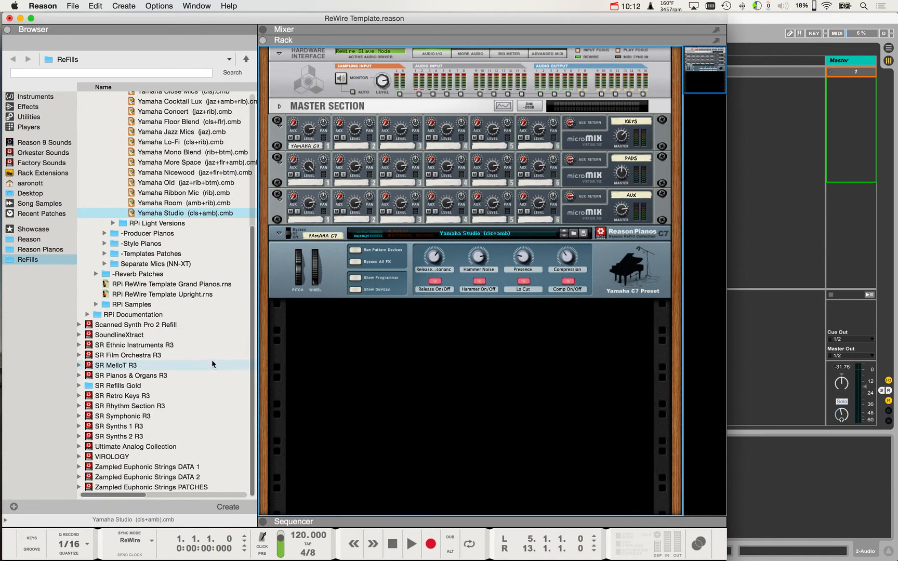
double_click(163, 457)
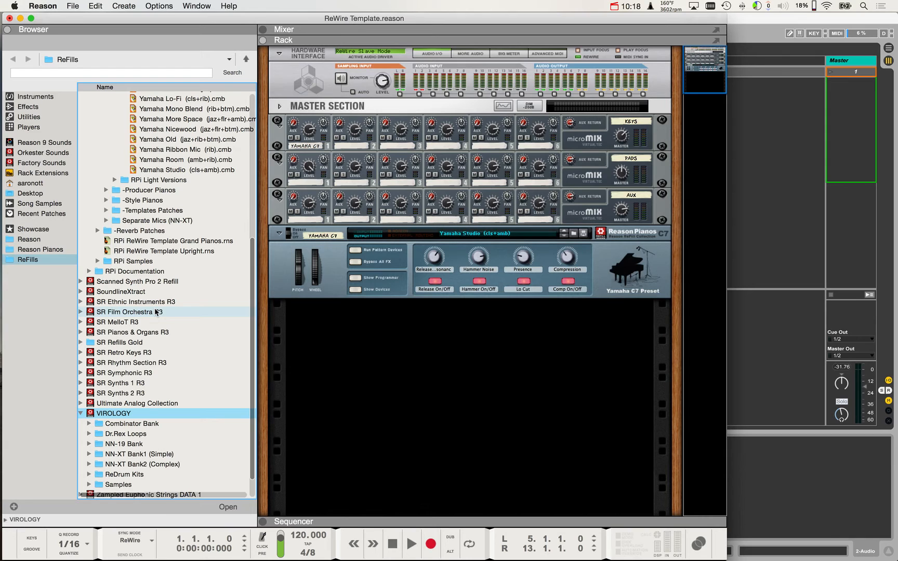
double_click(156, 312)
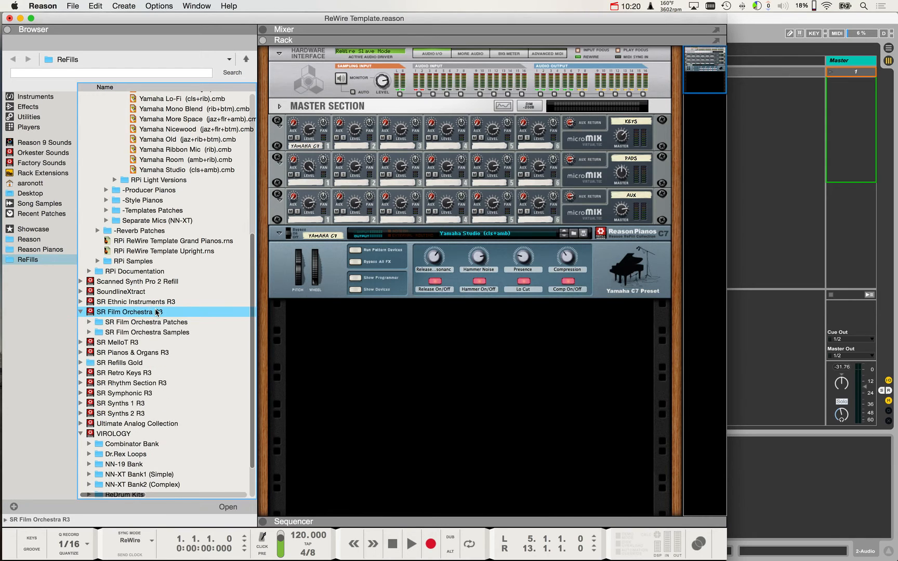
key("Down")
key("Right")
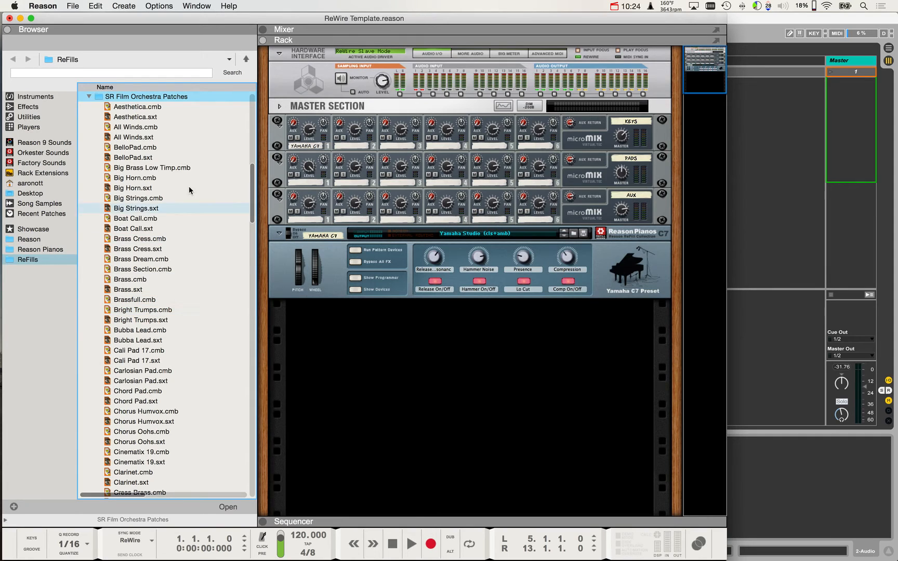
left_click(173, 197)
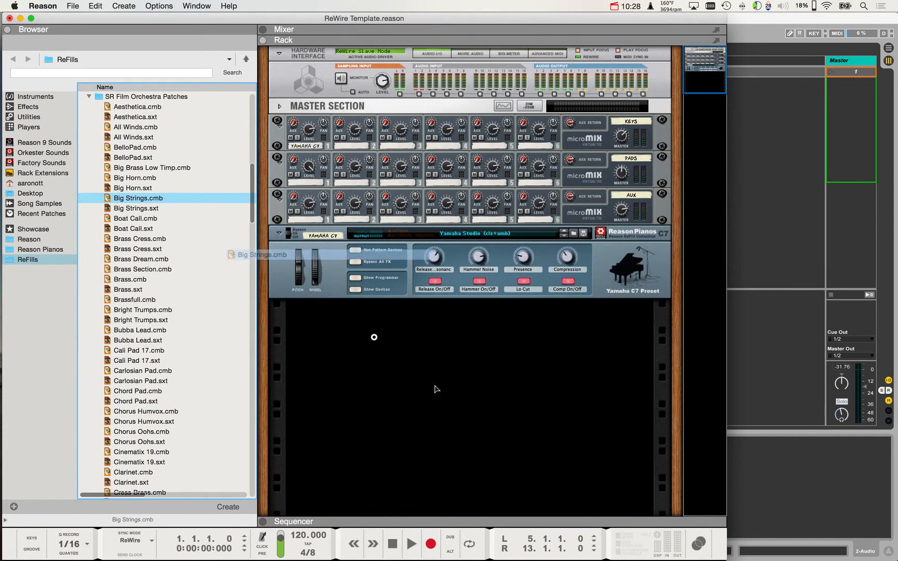
left_click_drag(265, 255, 457, 405)
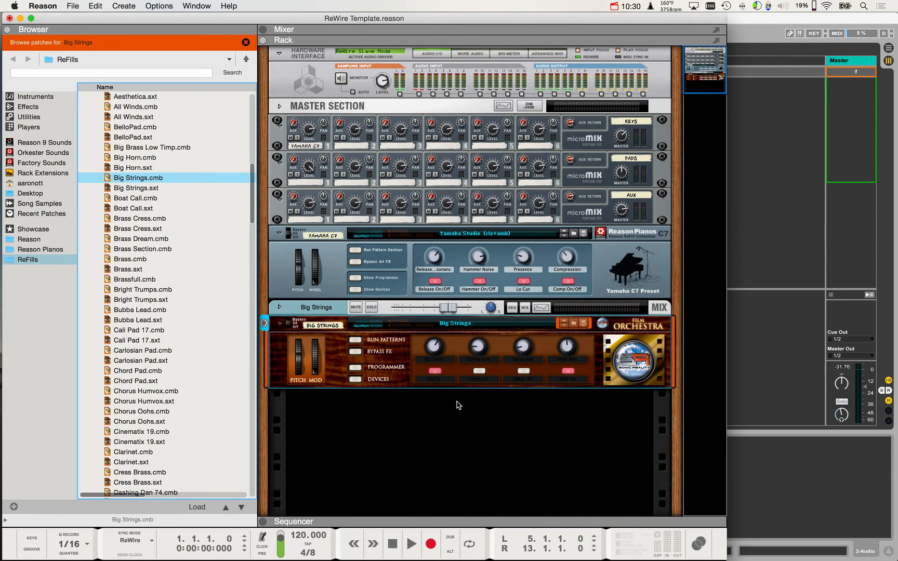
- Show the rear of the rack and unfold the Big Strings mix channel to expose its cabling
left_click(328, 309)
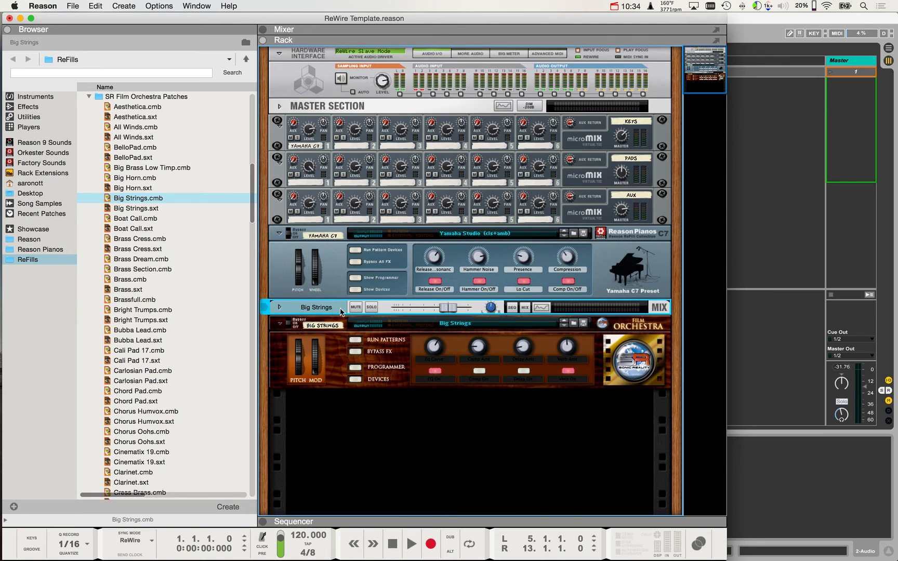
key("Tab")
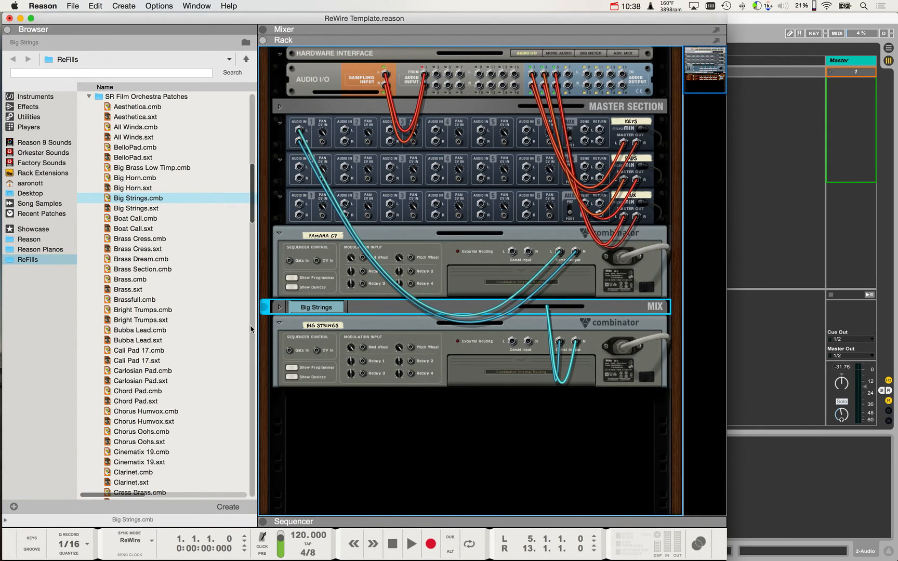
left_click(279, 307)
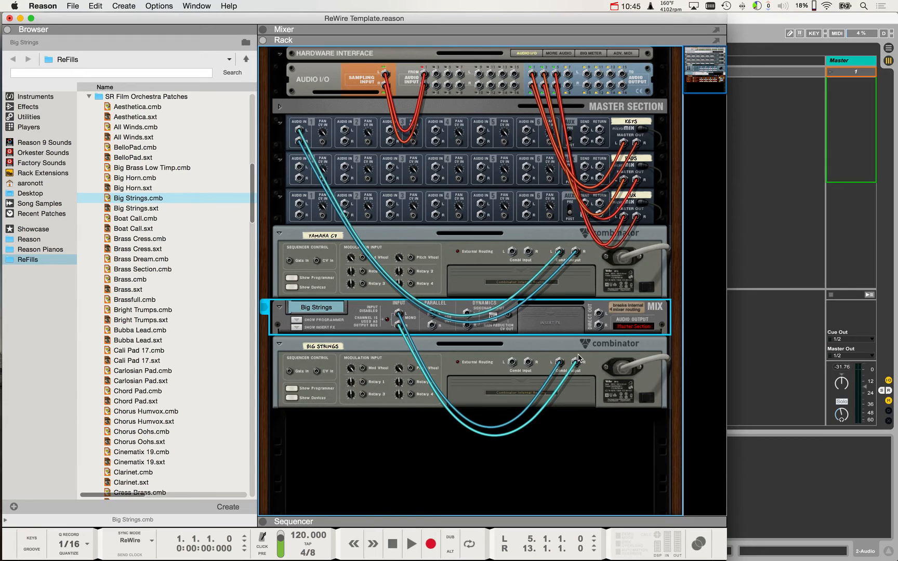
left_click(586, 360)
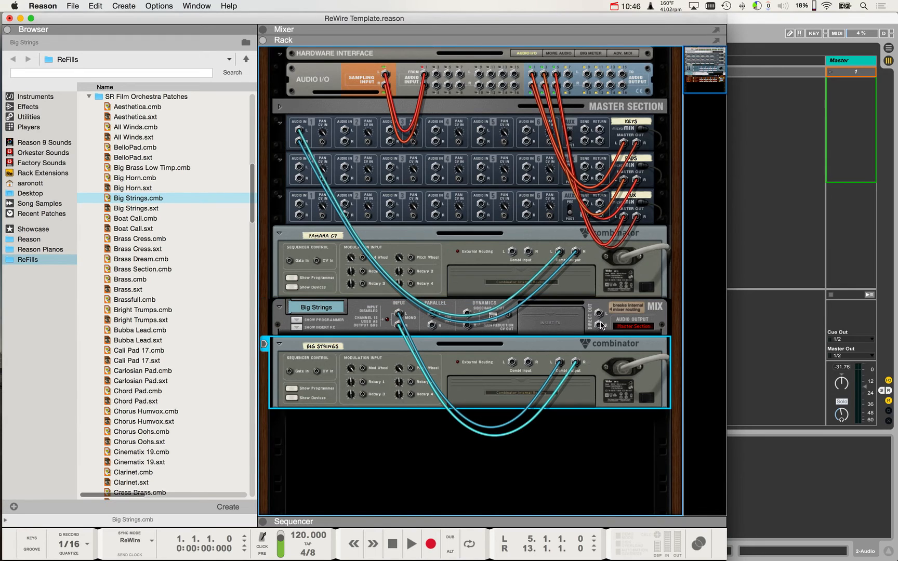
left_click(588, 316)
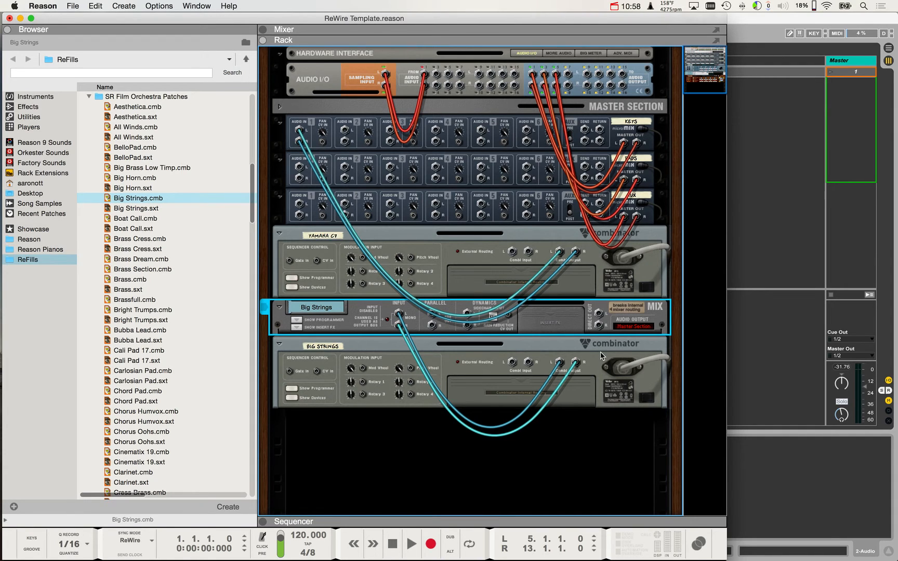
- Cable the Big Strings mix channel's stereo direct output to the Pads mixer's channel 1 audio input
key("Tab")
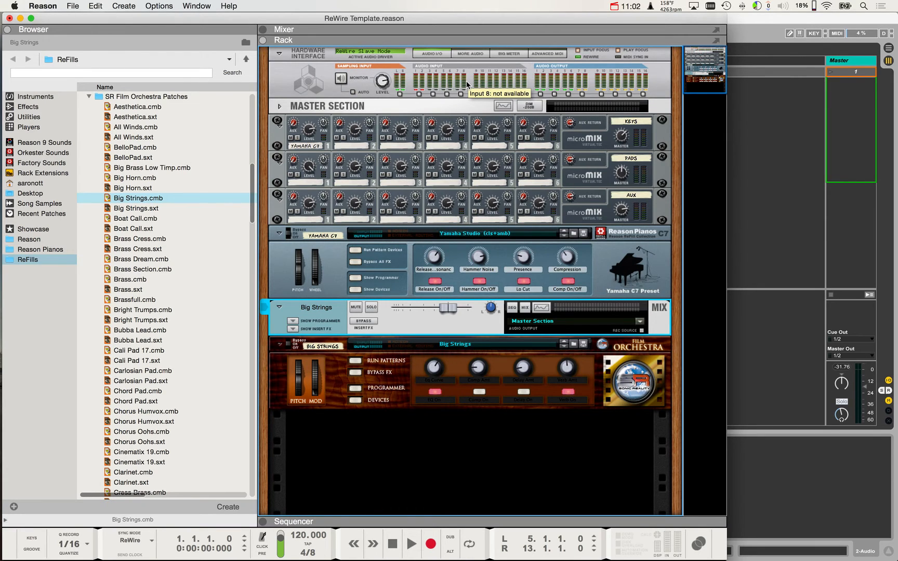
key("Tab")
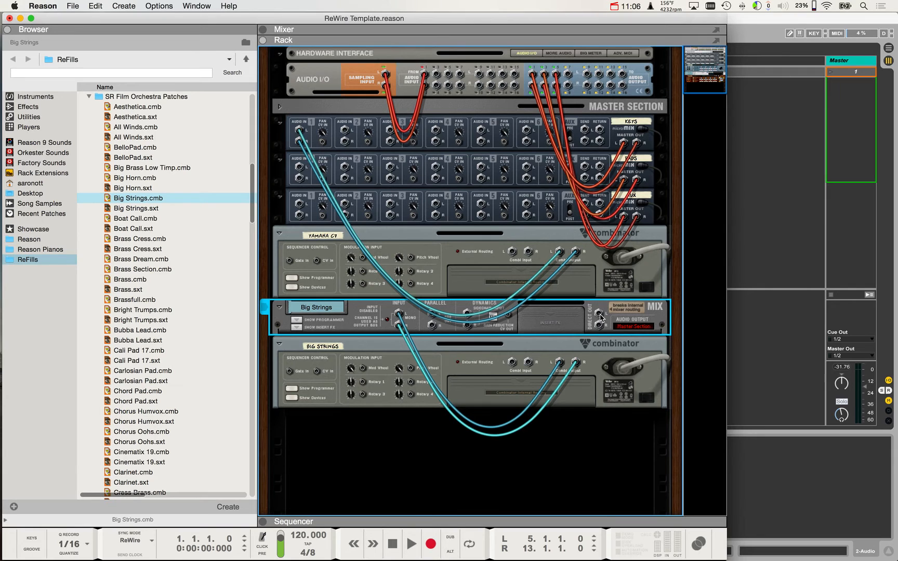
left_click_drag(584, 312, 301, 169)
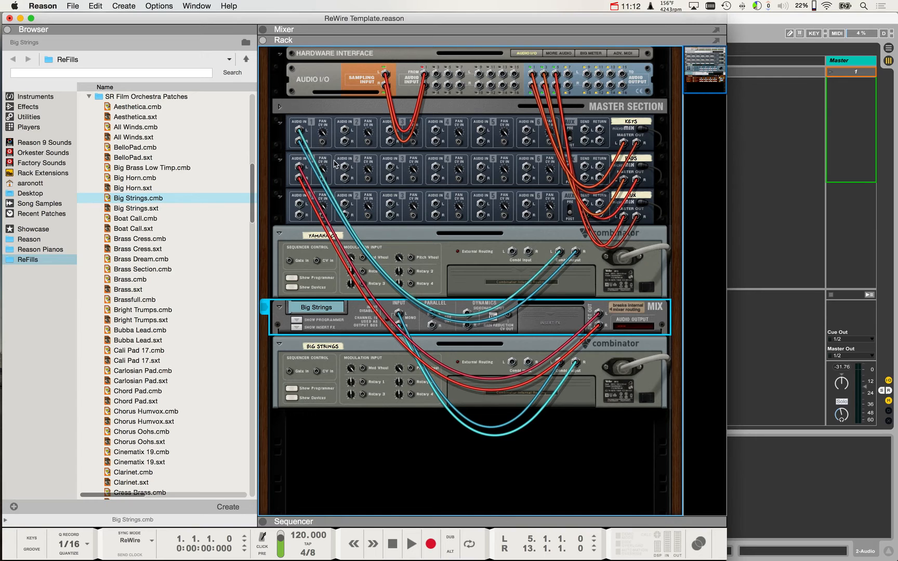
- Select the Pads mixer, turn Reason's rack back to its front and switch to Ableton Live
left_click(333, 162)
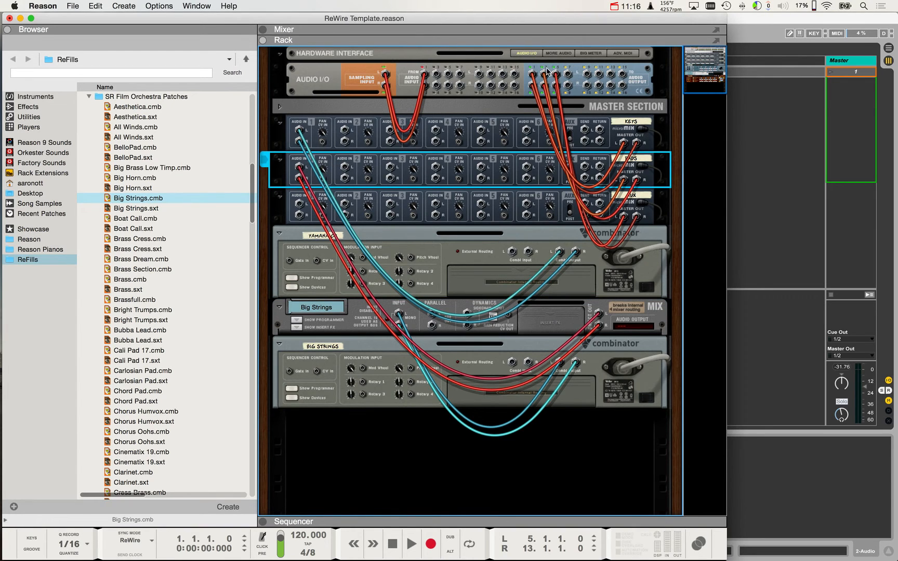
key("Tab")
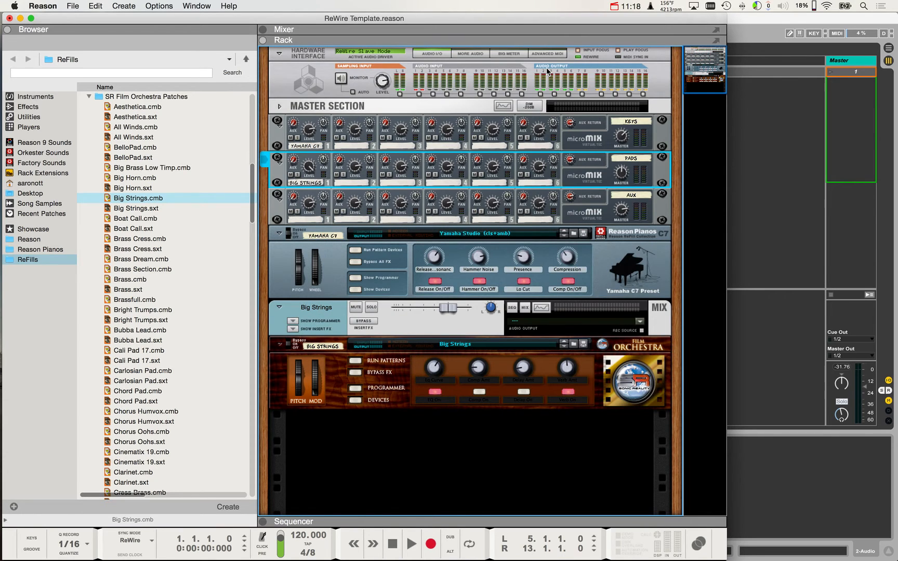
key("super+Tab")
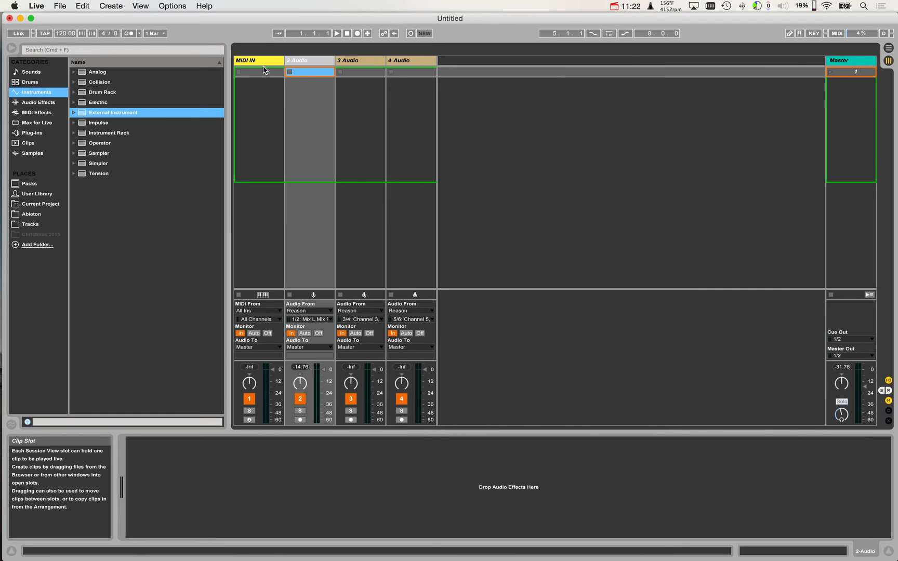
- Add an External Instrument chain below Yamaha C7 in the MIDI IN track's Instrument Rack and move its chain zone just past Yamaha C7's zone
left_click(258, 63)
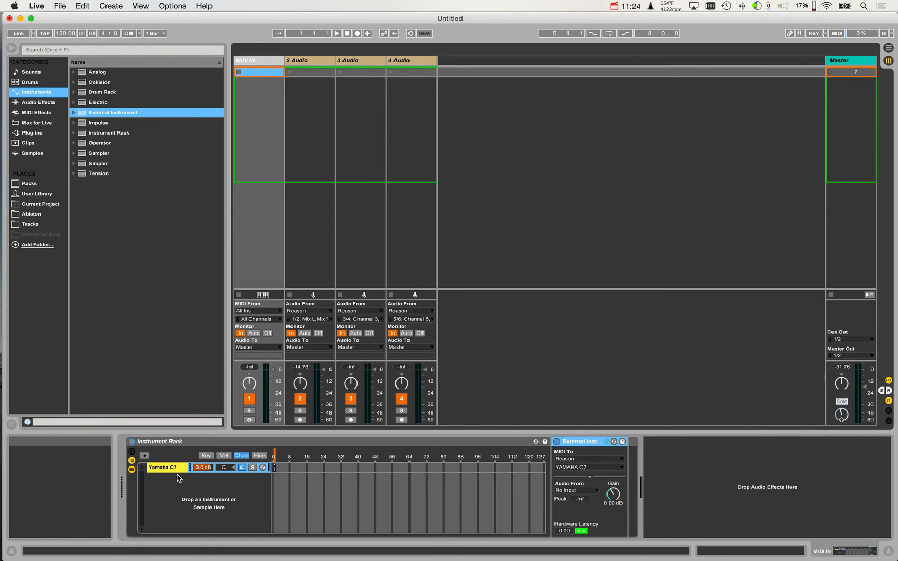
left_click(174, 482)
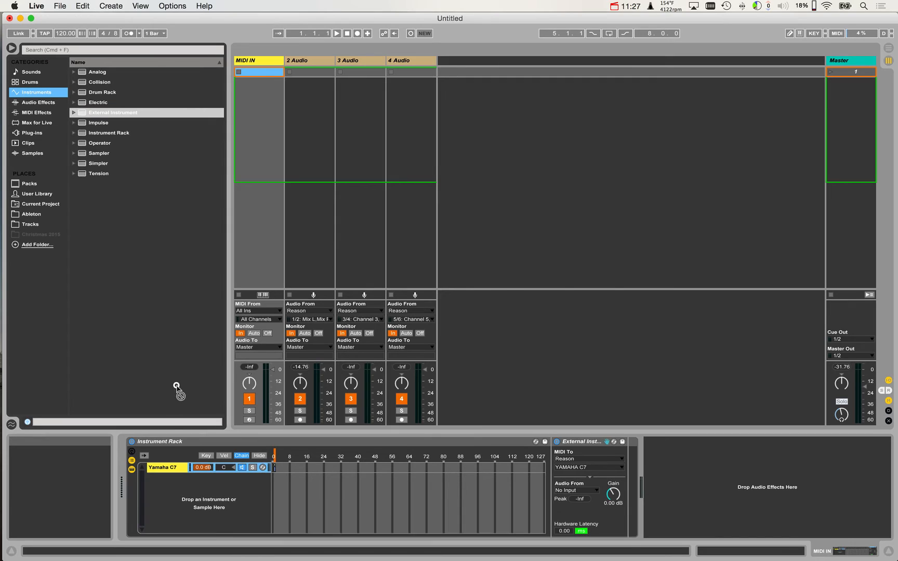
left_click_drag(177, 385, 176, 484)
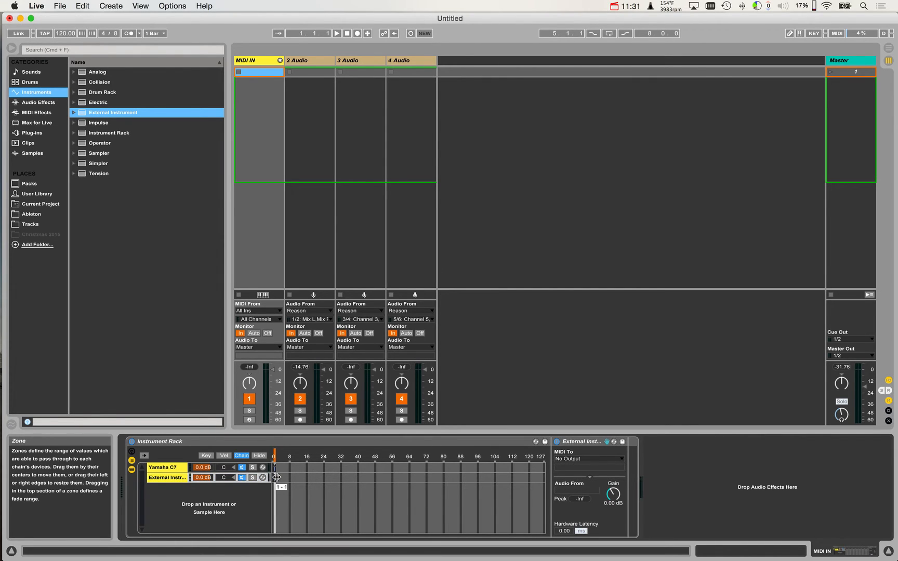
left_click_drag(276, 477, 278, 477)
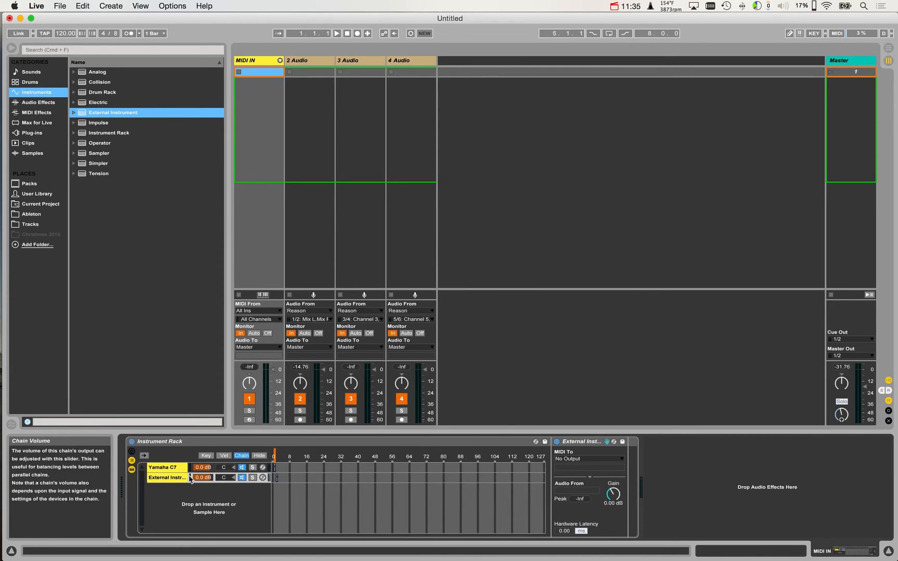
- Route the new External Instrument chain's MIDI output to Reason
left_click(177, 477)
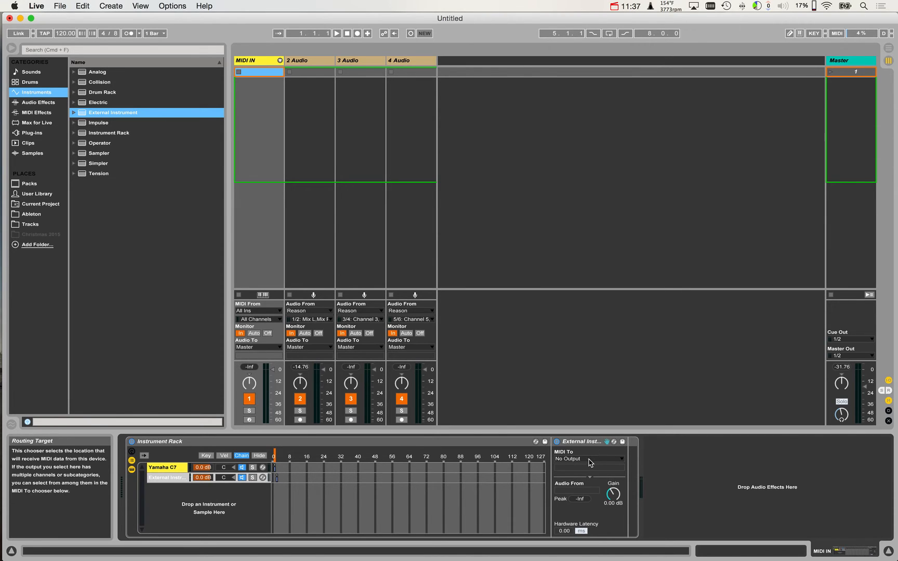
left_click(588, 459)
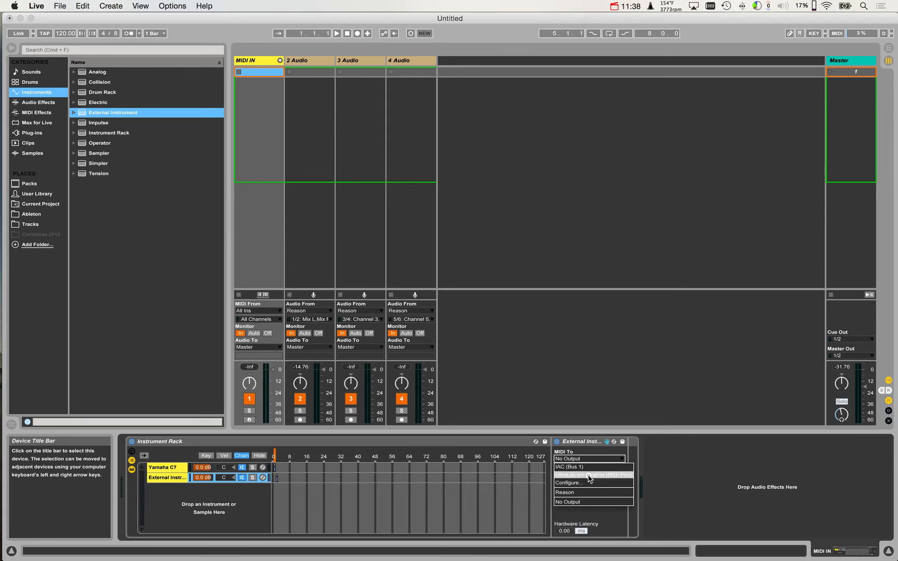
left_click(588, 492)
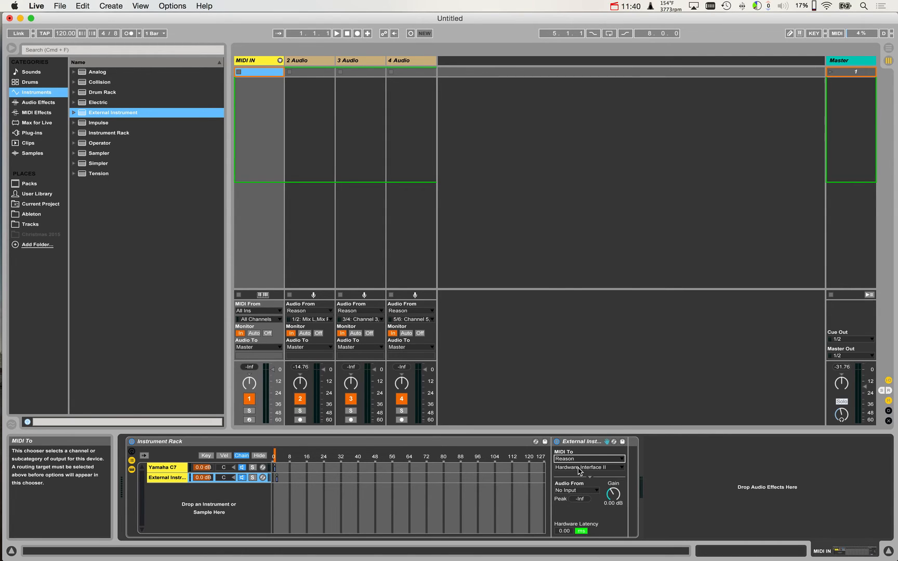
left_click(578, 467)
left_click(578, 467)
- Switch to Reason and rename the Big Strings Combinator as STRINGS
key("super+Tab")
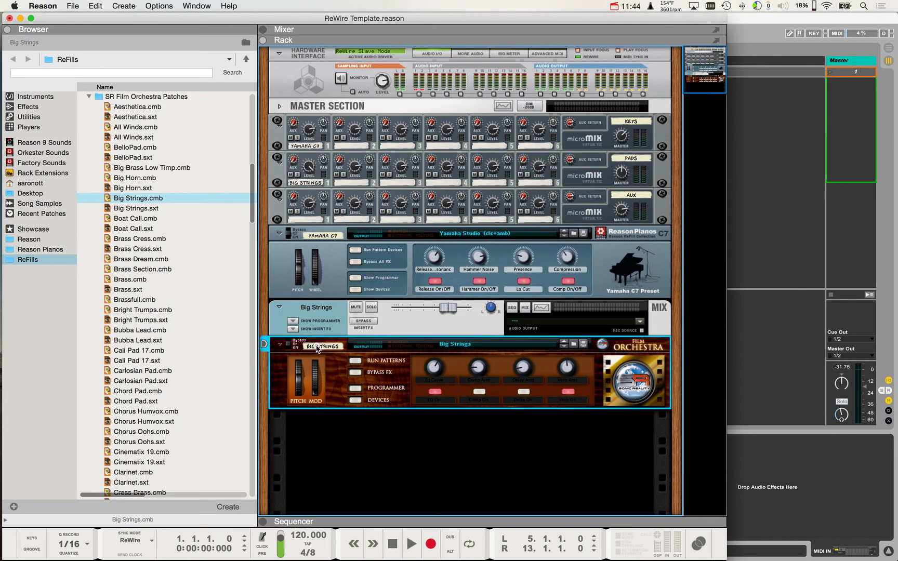
double_click(316, 346)
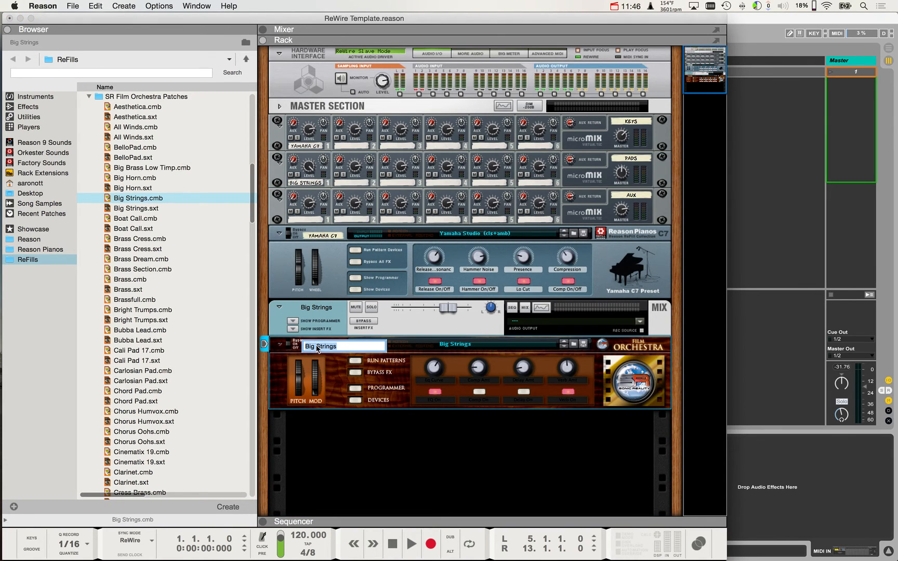
type("STRINGS")
key("Return")
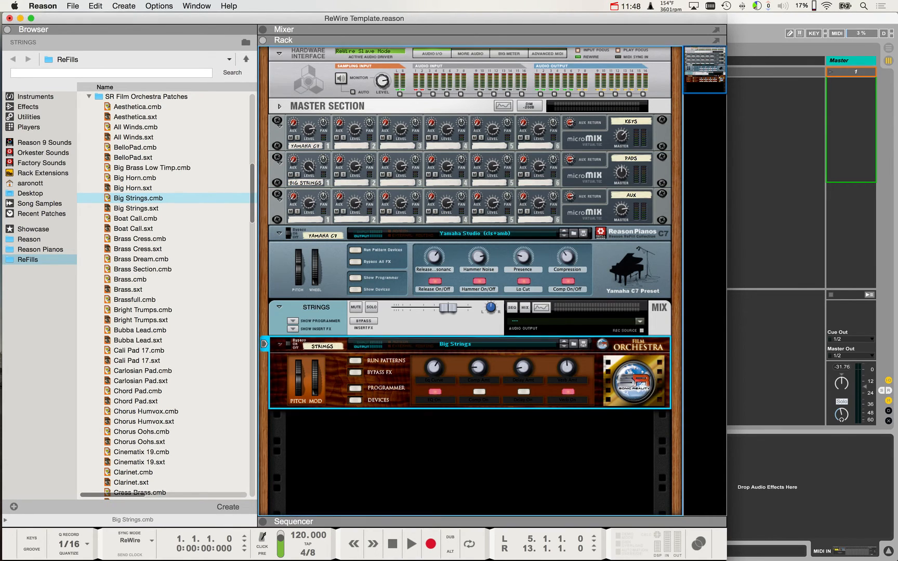
- Back in Ableton Live, set the new External Instrument's MIDI destination within Reason to STRINGS
key("super+Tab")
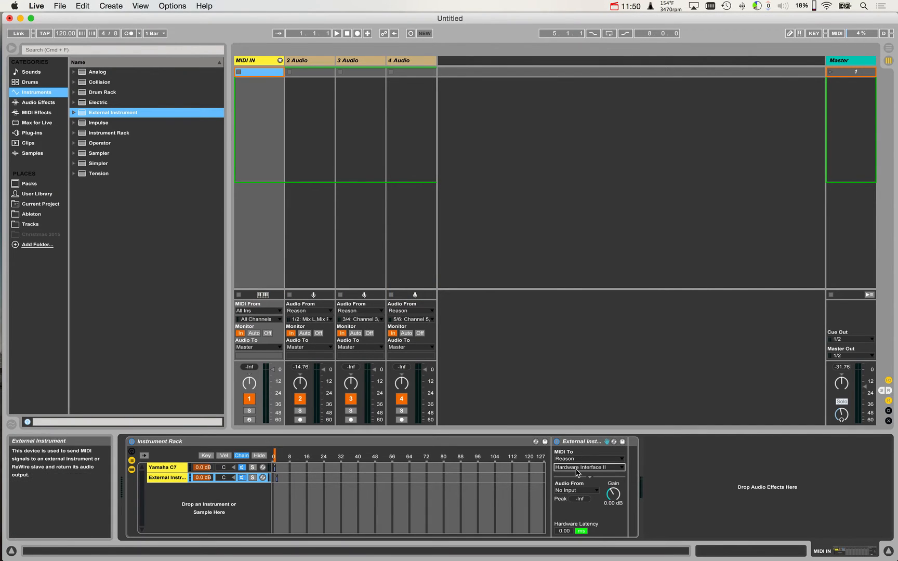
left_click(576, 468)
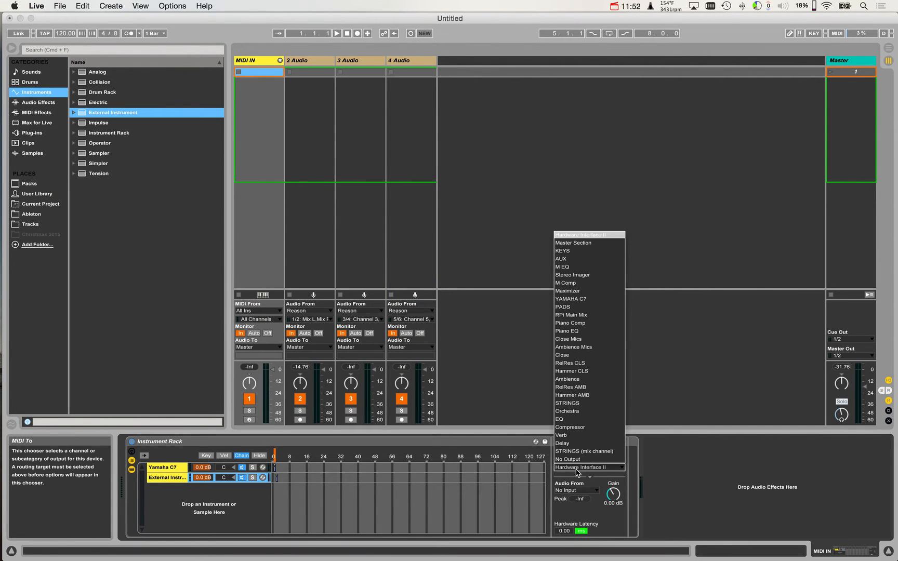
left_click(592, 404)
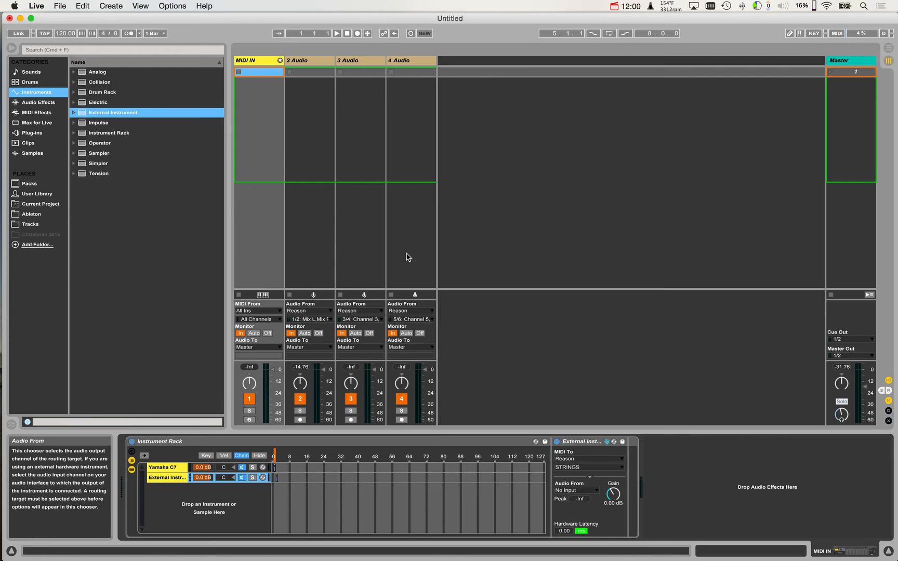
- Compare the 3 Audio track's Reason input channels with the Pads mixer's outputs in Reason's hardware interface
left_click(364, 65)
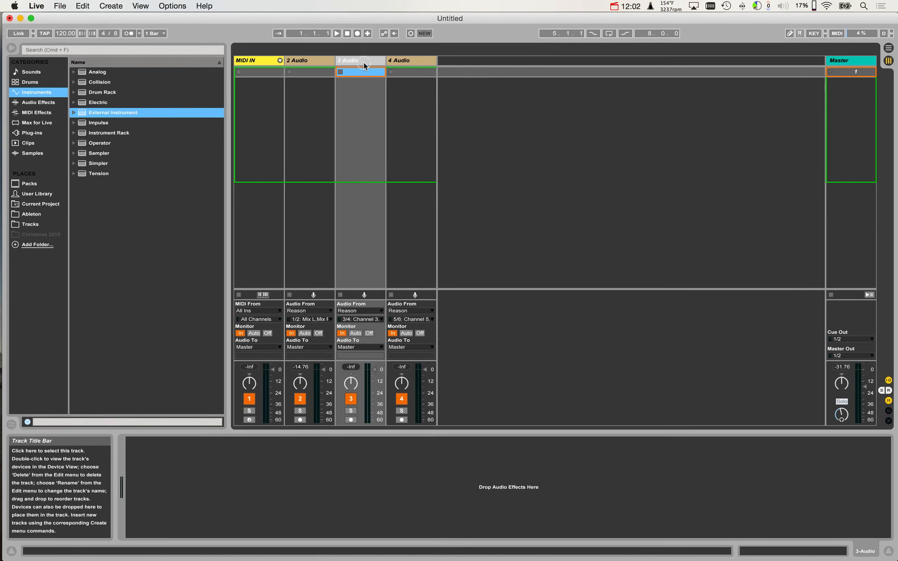
key("super+Tab")
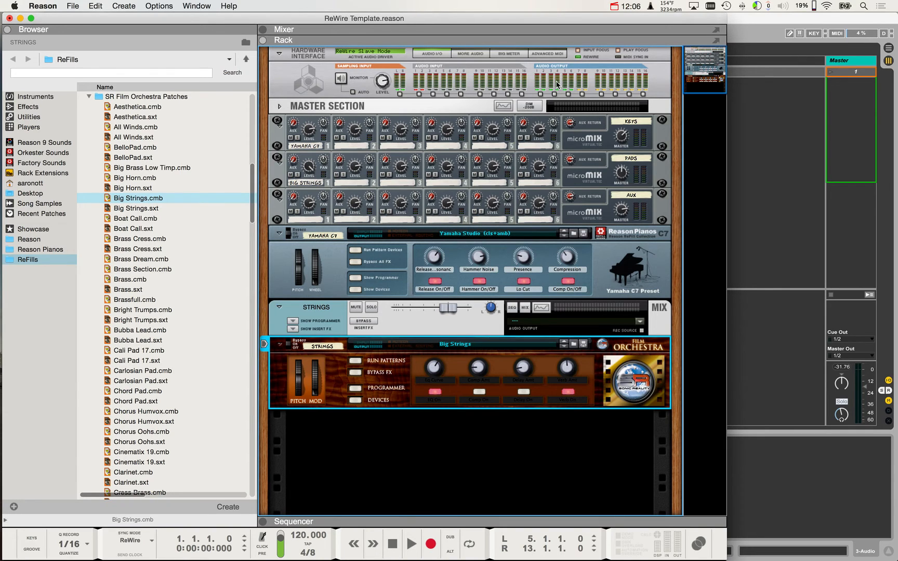
key("super+Tab")
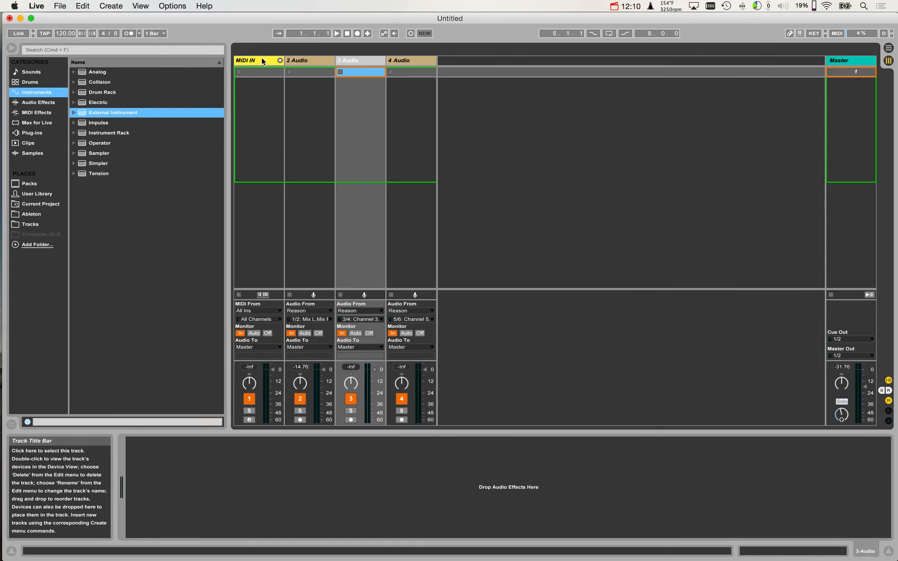
- Move the MIDI IN rack's chain selector from the empty zone through Yamaha C7 to the strings chain, auditioning each
left_click(260, 60)
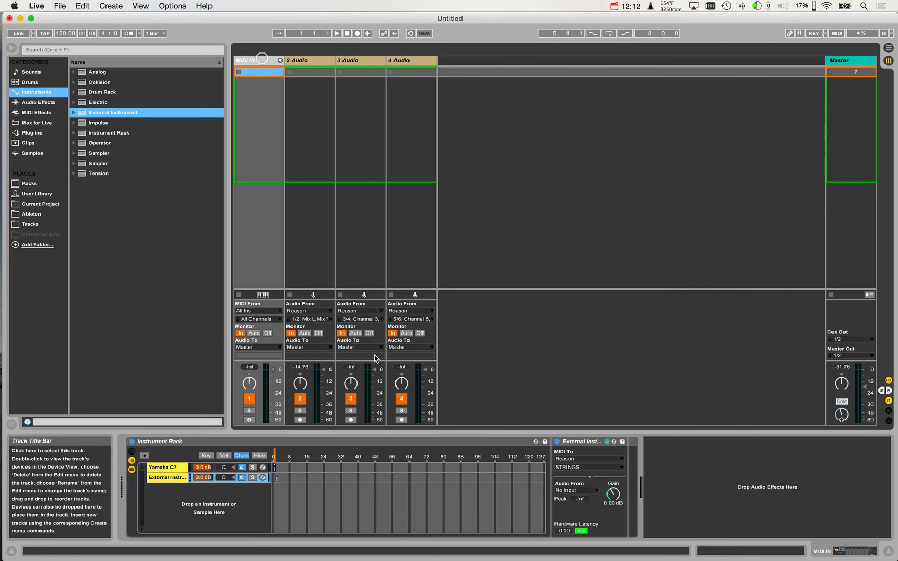
left_click(274, 456)
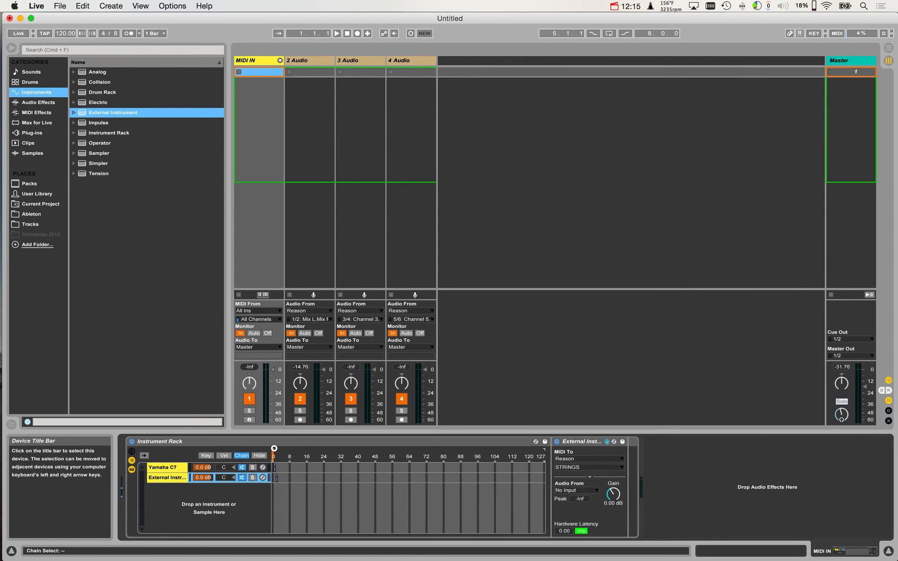
left_click(274, 452)
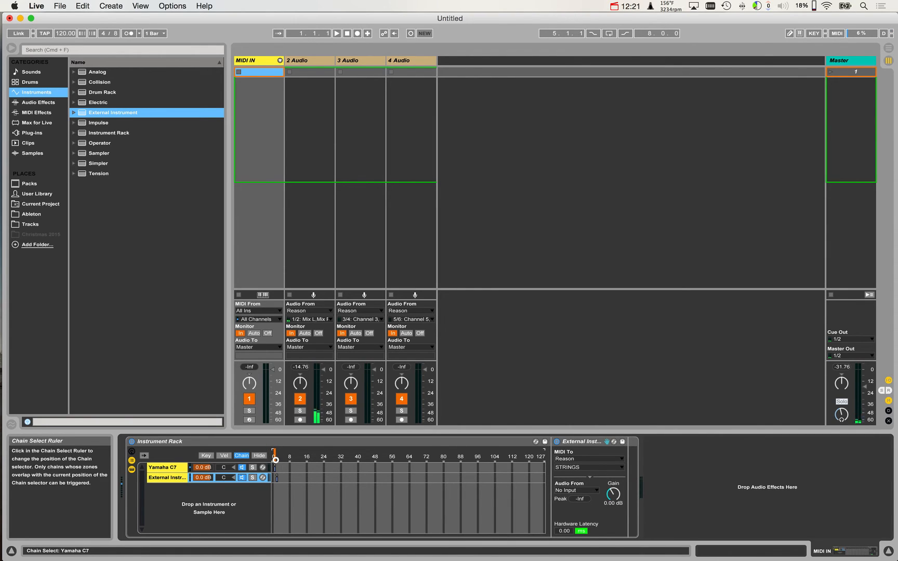
left_click(276, 457)
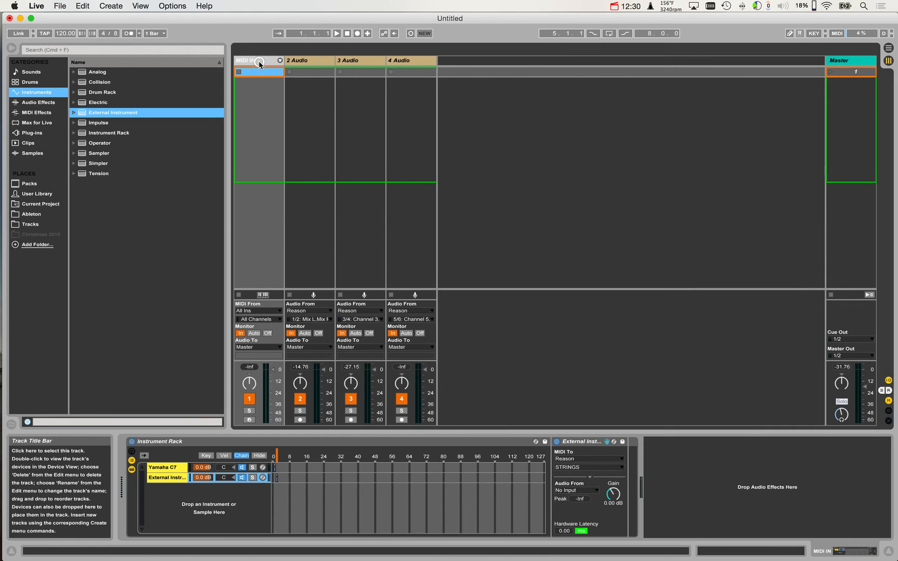
- Create an empty MIDI clip in the MIDI IN track's first slot and insert two more scenes
double_click(259, 72)
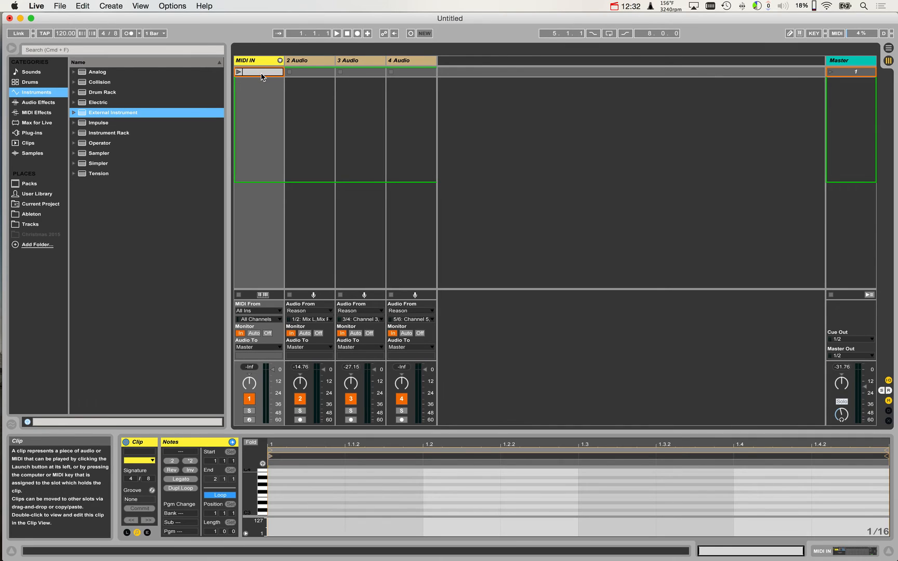
key("super+i")
key("super+i")
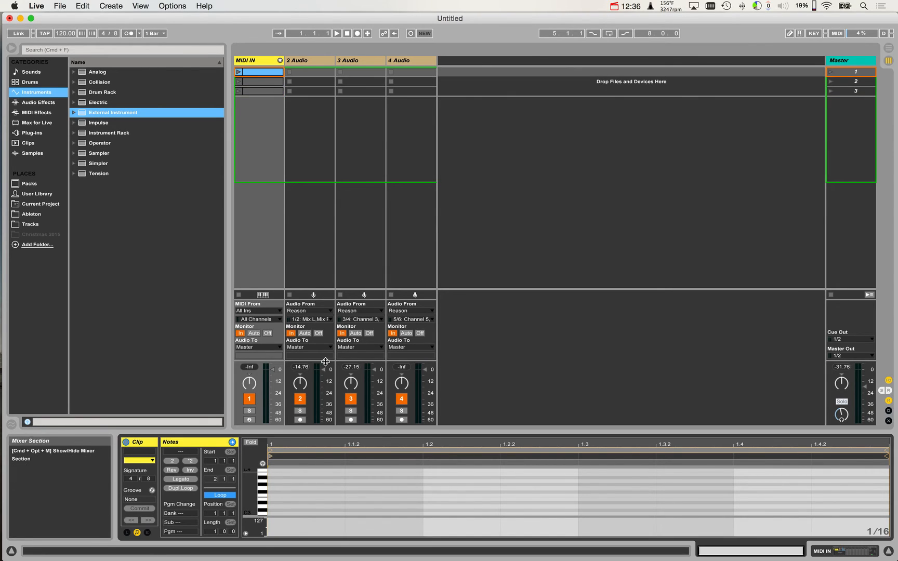
- Set the first clip's Chain Selector envelope to 0 and name the clip OFF
left_click(148, 533)
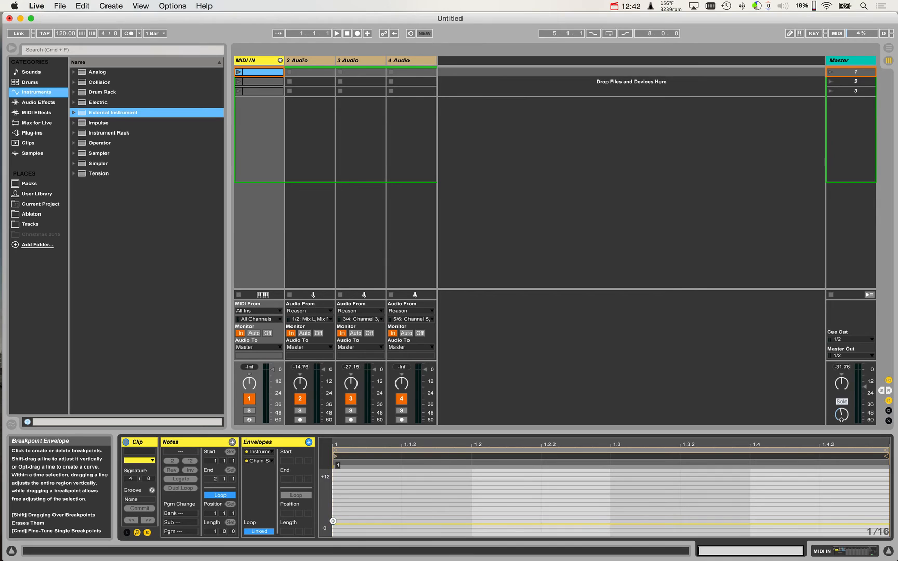
left_click_drag(333, 522, 333, 526)
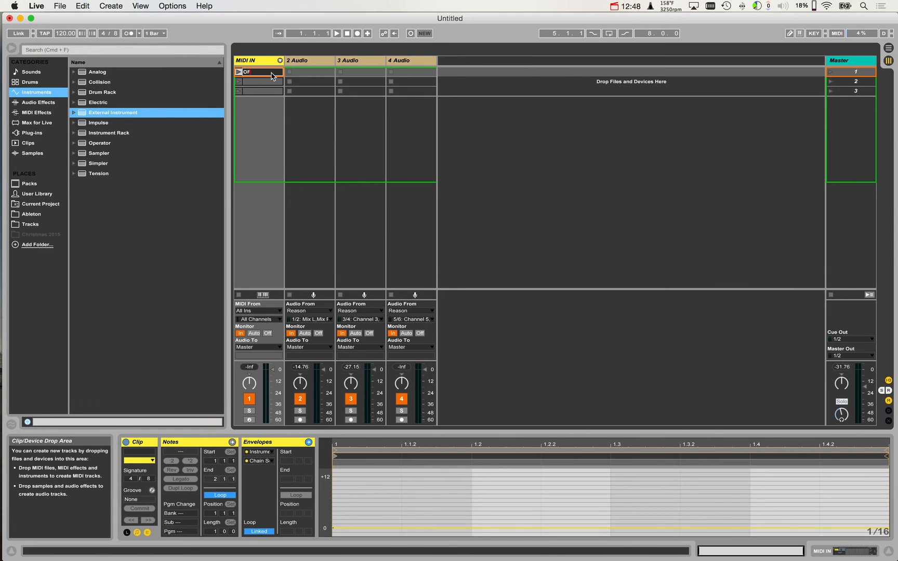
type("F")
key("Return")
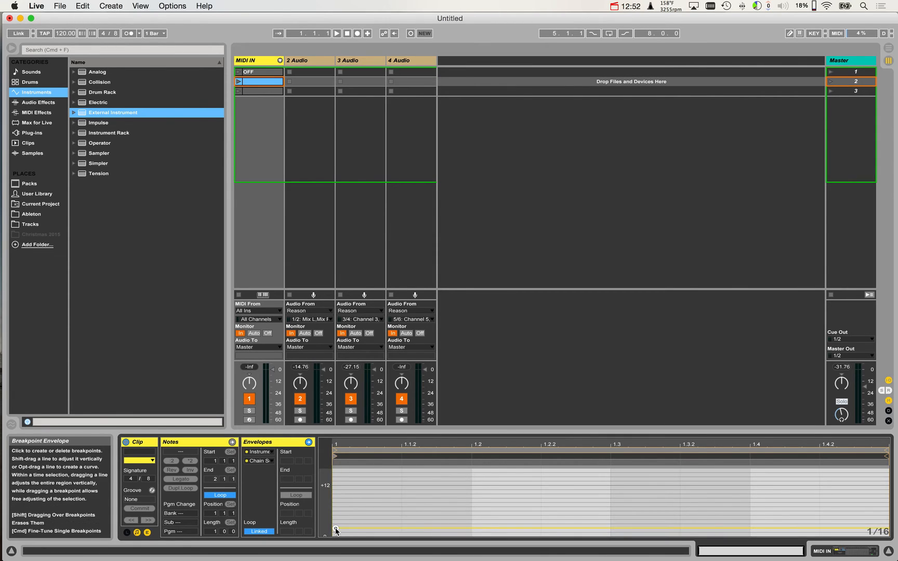
- Lower the second clip's Chain Selector envelope to the Yamaha C7 chain's position and name the clip PIANO
left_click_drag(335, 530, 335, 534)
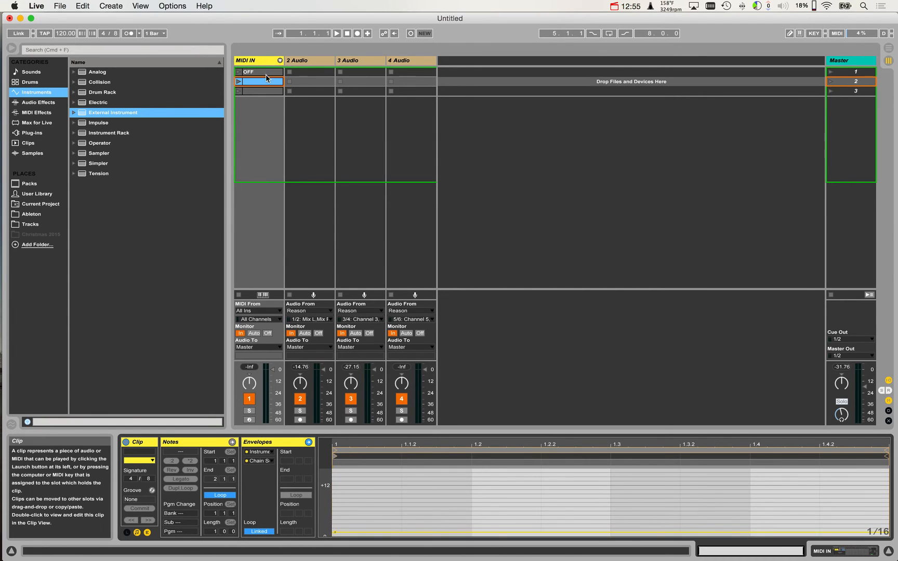
left_click(267, 82)
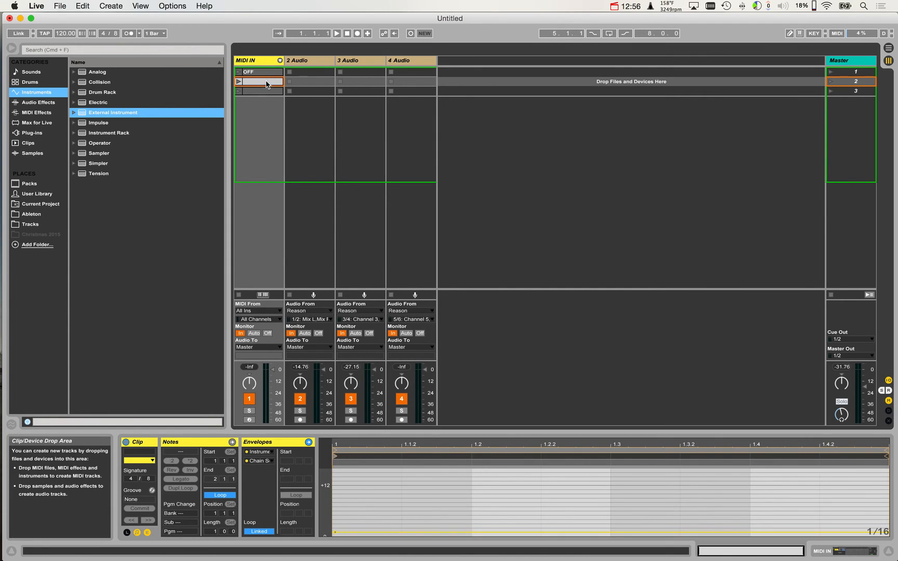
key("Delete")
type("PIANO")
key("Return")
- Name the MIDI IN track's third clip STRINGS
left_click(266, 92)
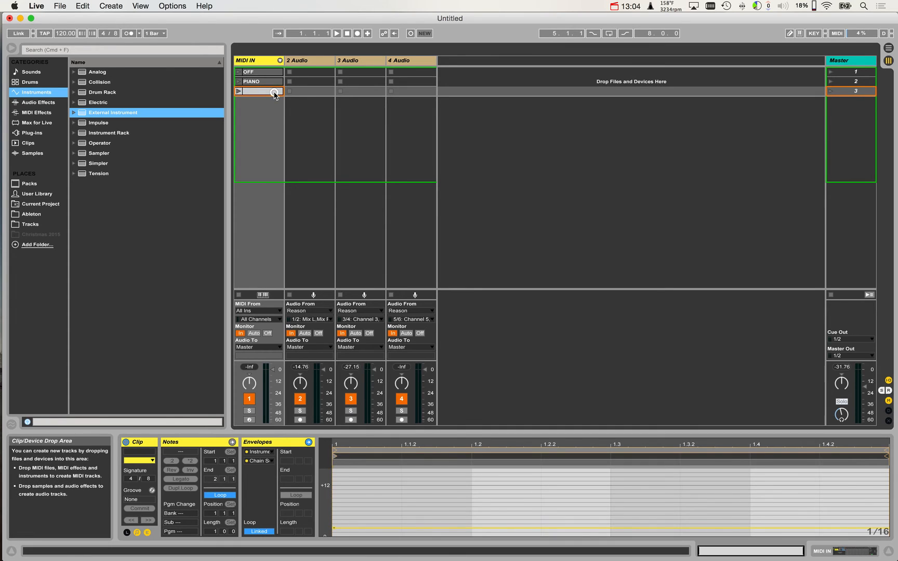
key("cmd+r")
key("Return")
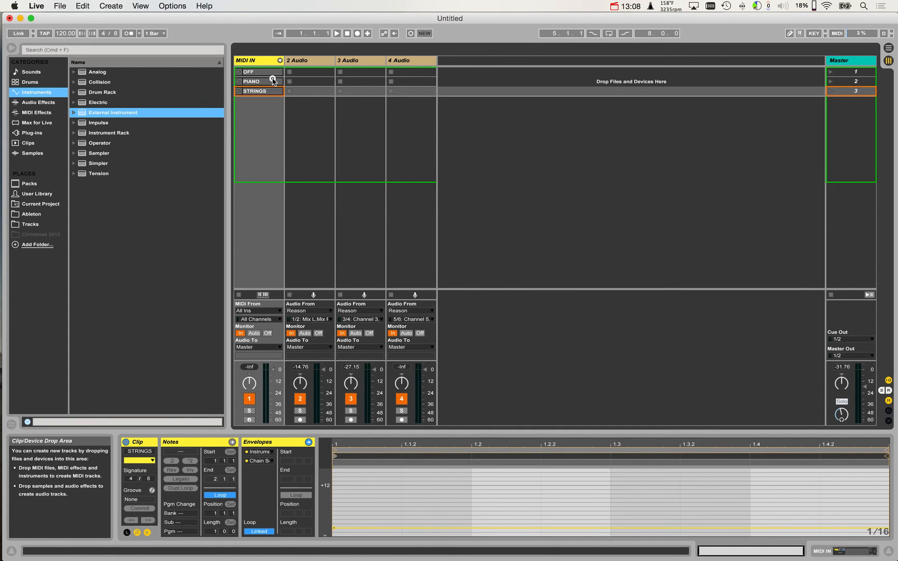
- Select the OFF, PIANO and STRINGS clips together, turn off their looping and show their launch settings
left_click(271, 73)
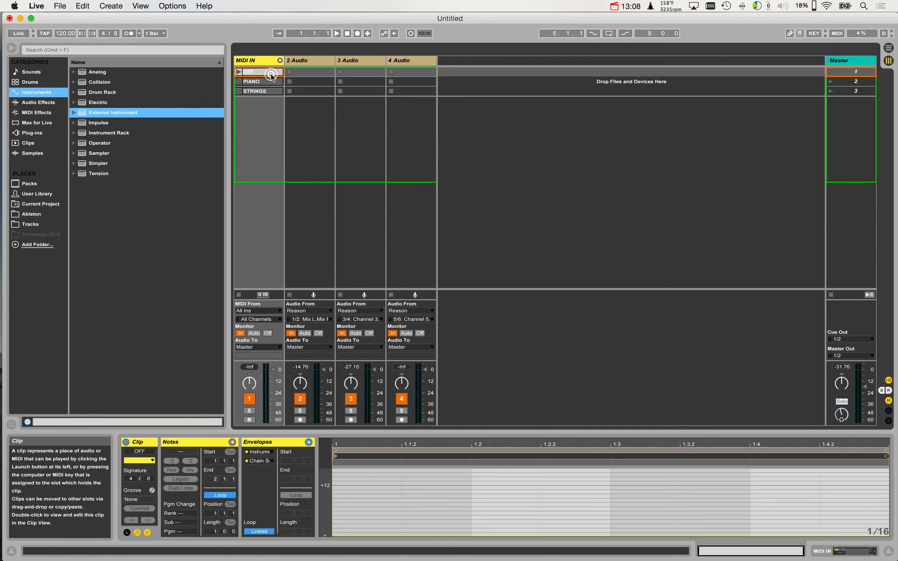
left_click(270, 92, "shift")
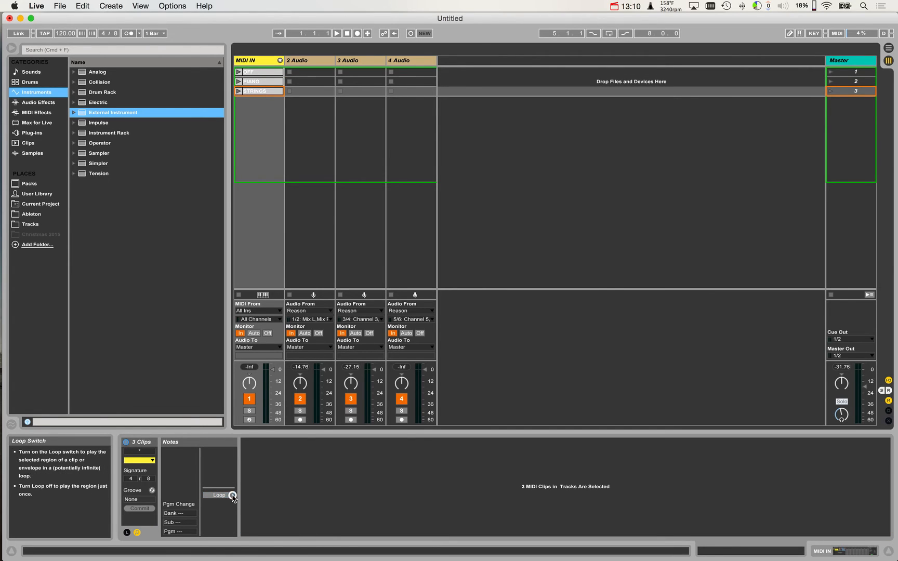
left_click(219, 496)
left_click(128, 534)
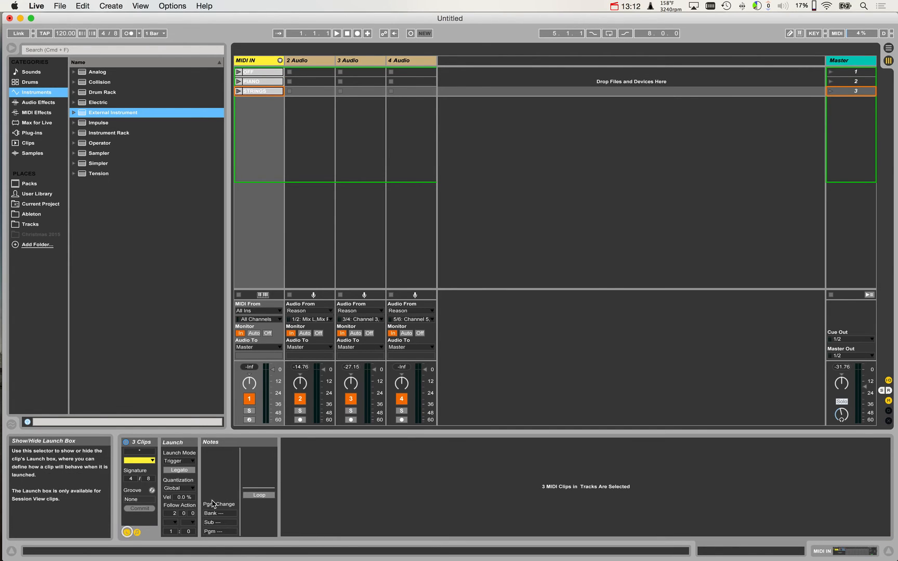
- Set the launch quantization of the OFF, PIANO and STRINGS clips to None
left_click(179, 488)
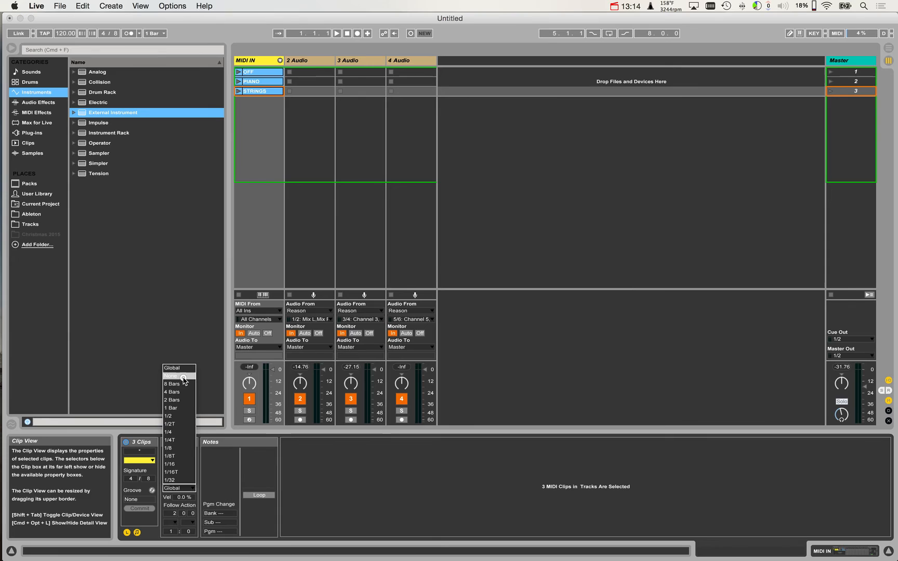
left_click(180, 376)
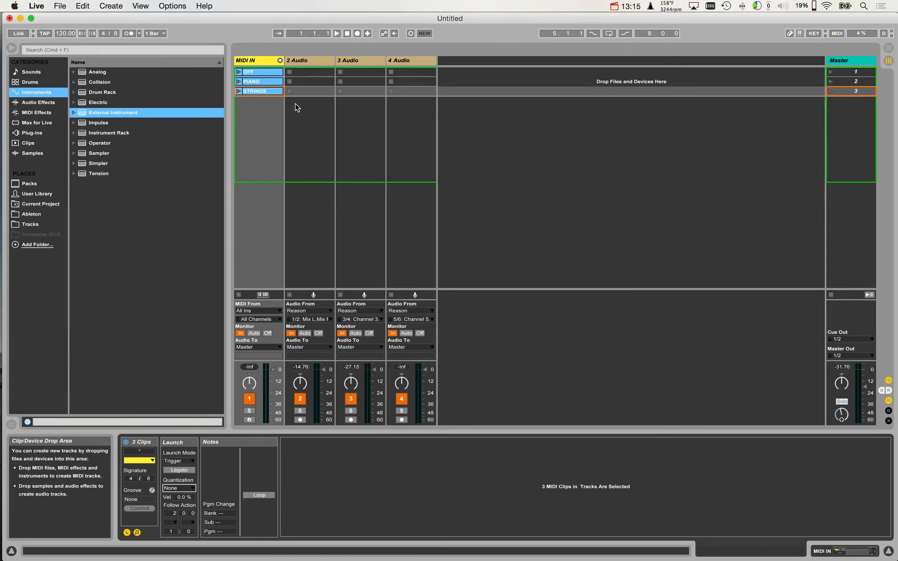
left_click(271, 101)
- Launch the OFF, PIANO and STRINGS clips in turn, and PIANO again, to test switching between the Reason instruments
left_click(263, 73)
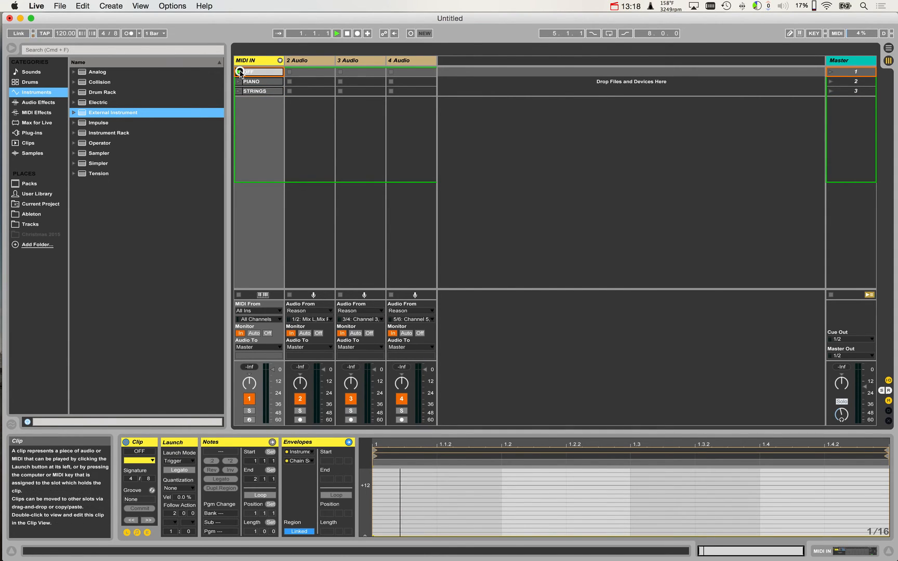
left_click(238, 72)
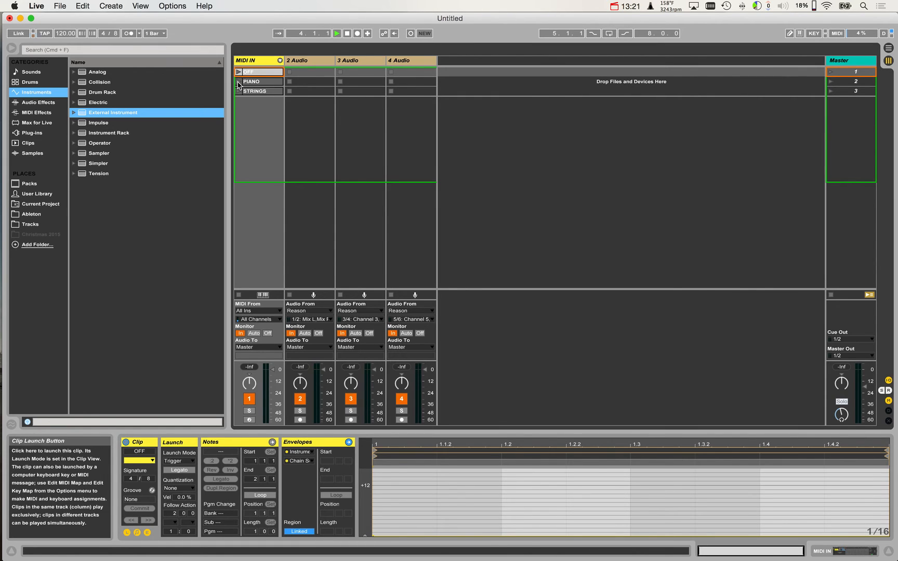
left_click(239, 82)
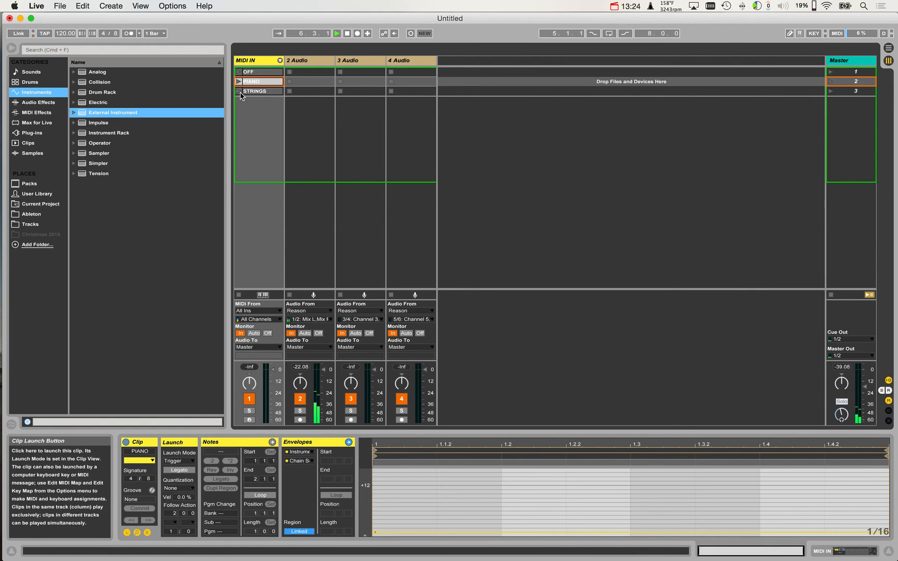
left_click(238, 91)
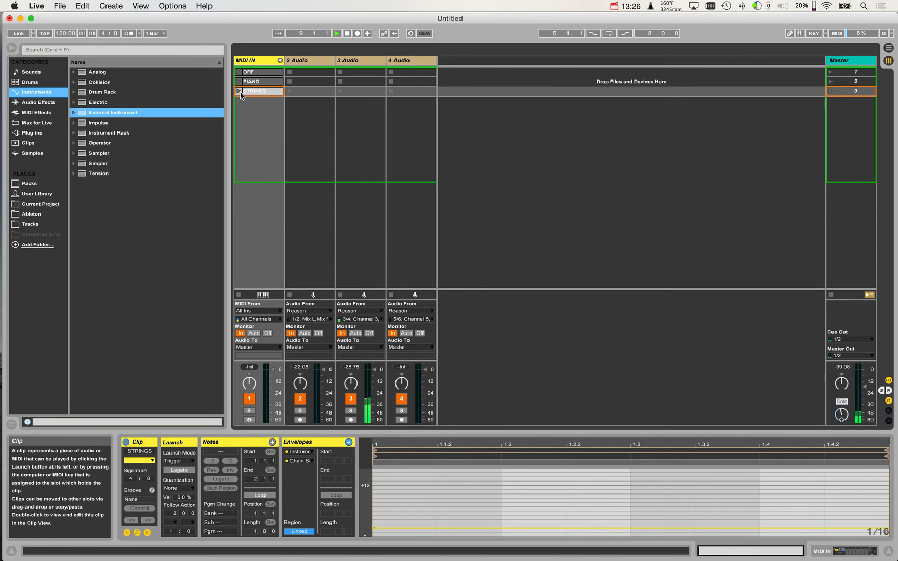
left_click(238, 82)
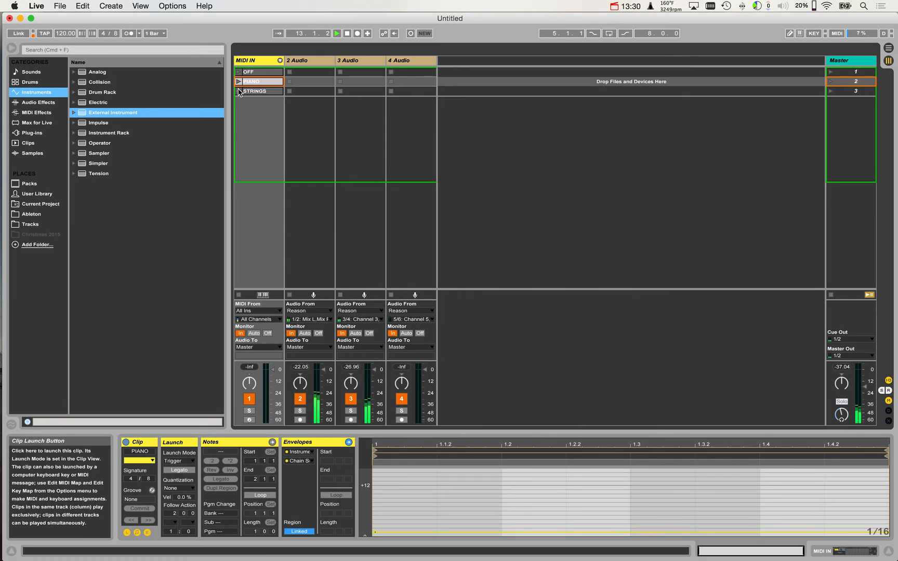
- Duplicate the MIDI IN track together with its OFF, PIANO and STRINGS clips
left_click(263, 66)
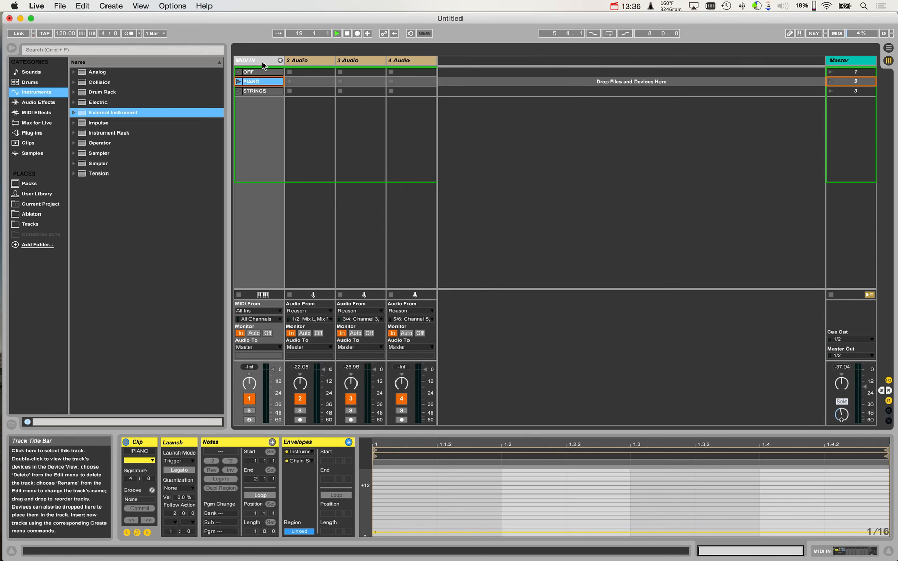
key("super+d")
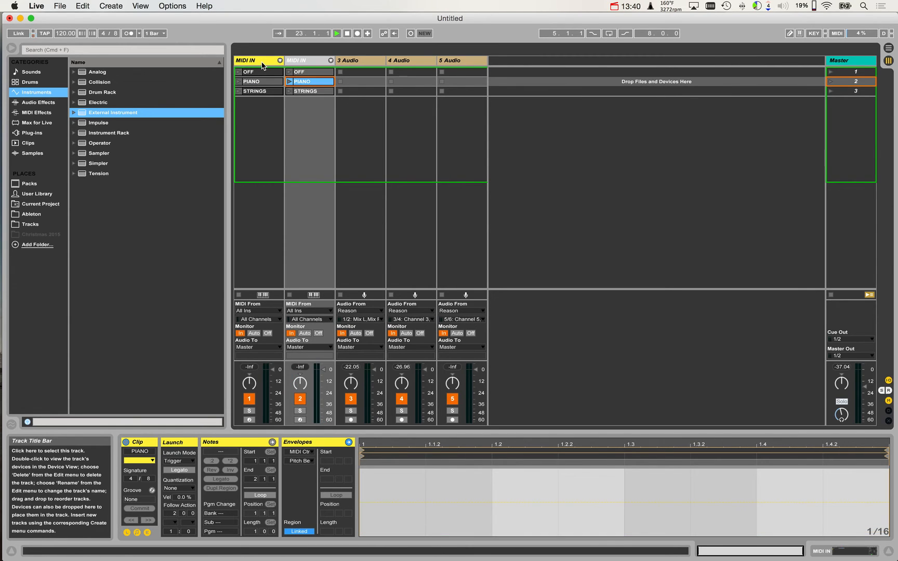
left_click(259, 62)
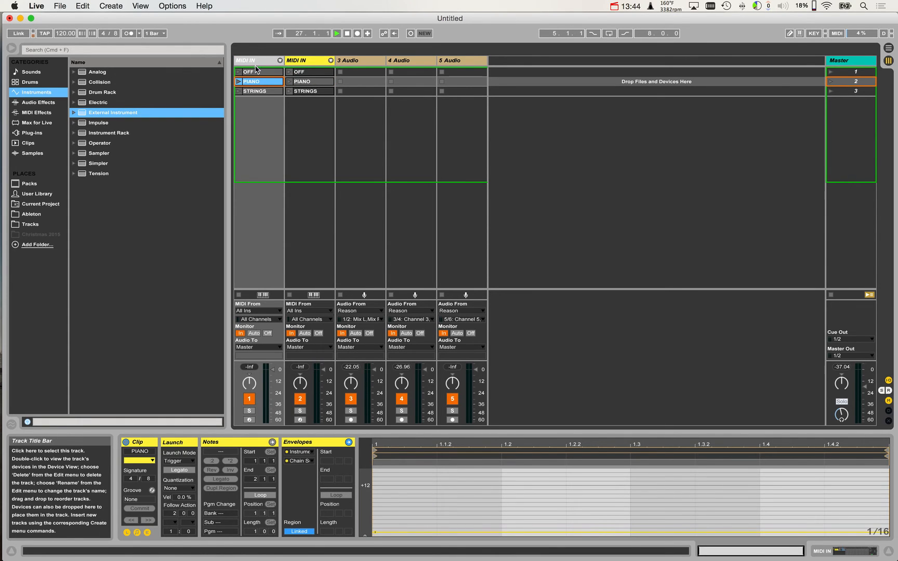
- Test layering by launching the PIANO clip on the first MIDI IN track and the STRINGS clip on the duplicate track
left_click(257, 72)
left_click(257, 90)
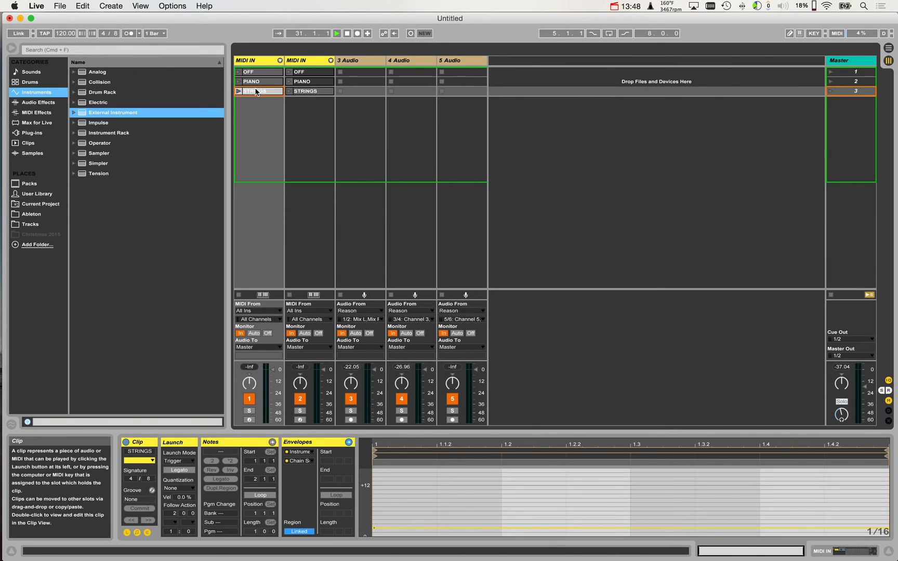
left_click(259, 61)
left_click(292, 61)
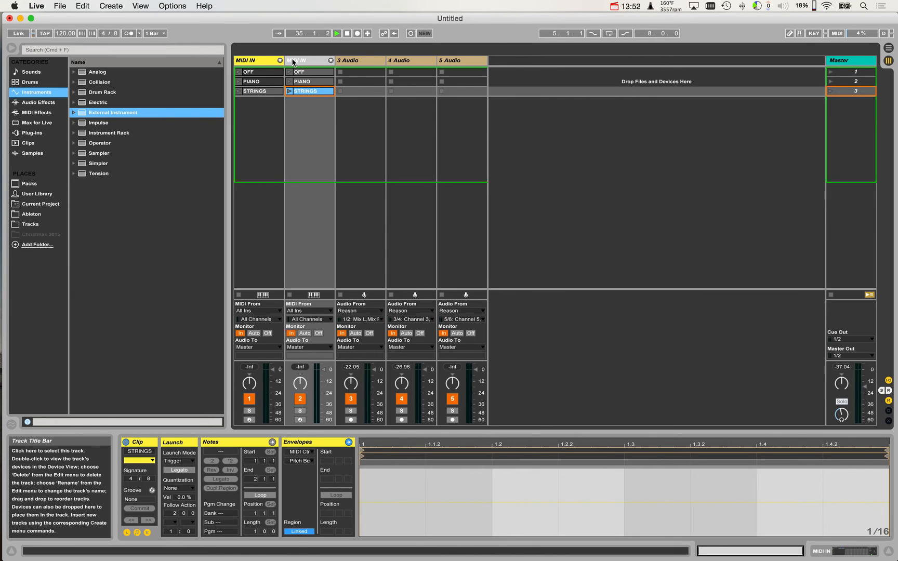
left_click(239, 82)
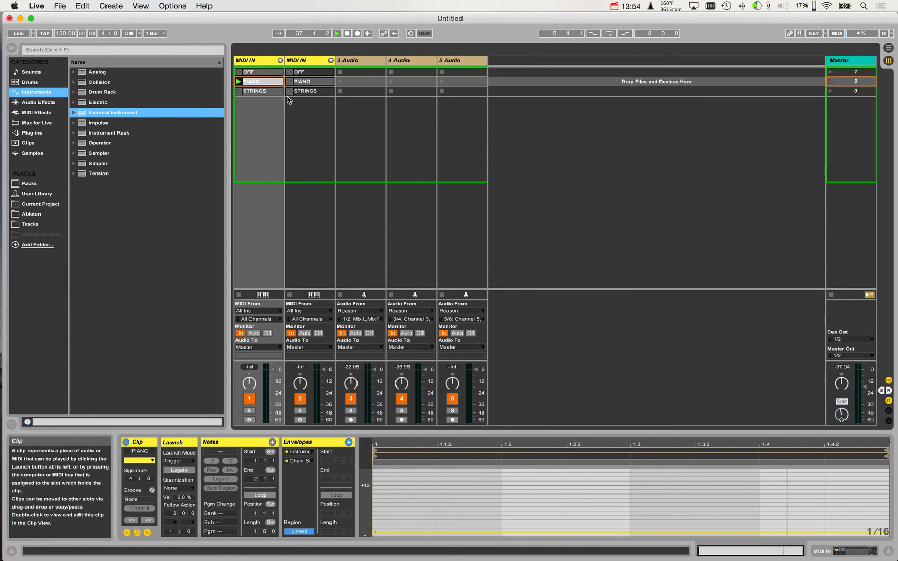
left_click(253, 61)
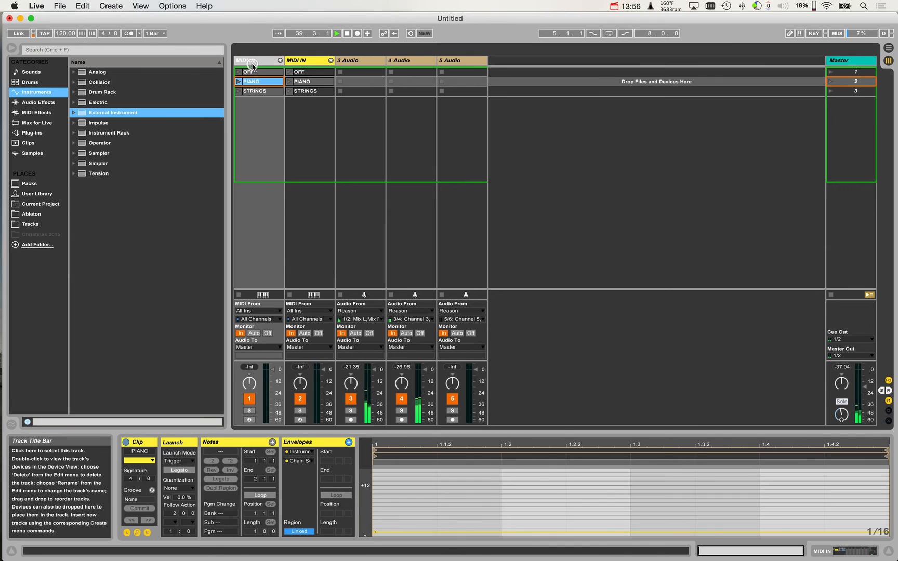
left_click(290, 95)
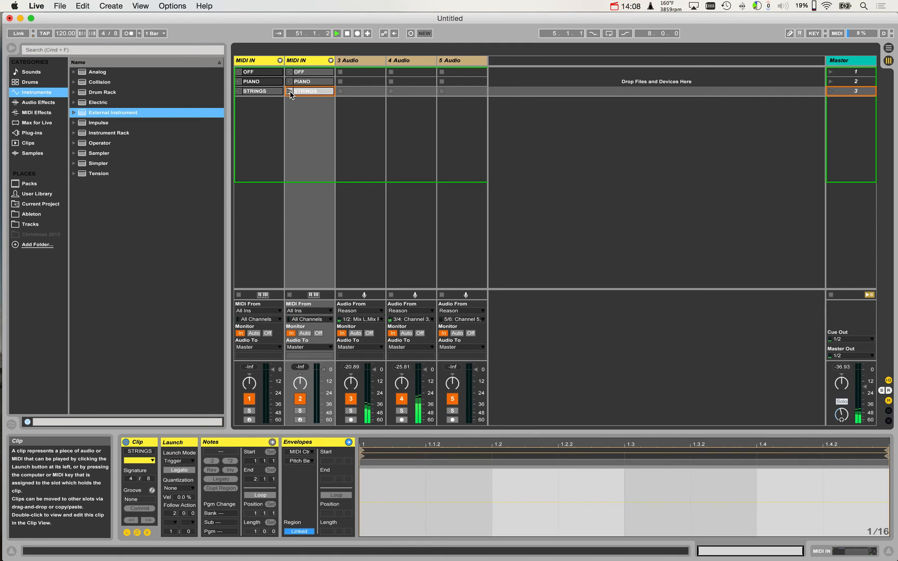
- Look through the 3, 4 and 5 Audio tracks and examine the output destinations available for 3 Audio
left_click(358, 61)
key("Right")
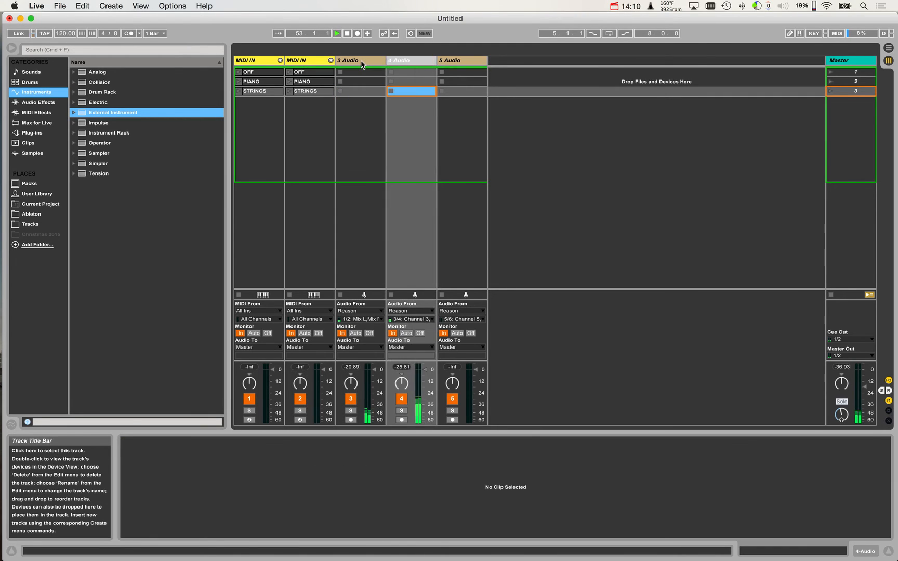
key("Right")
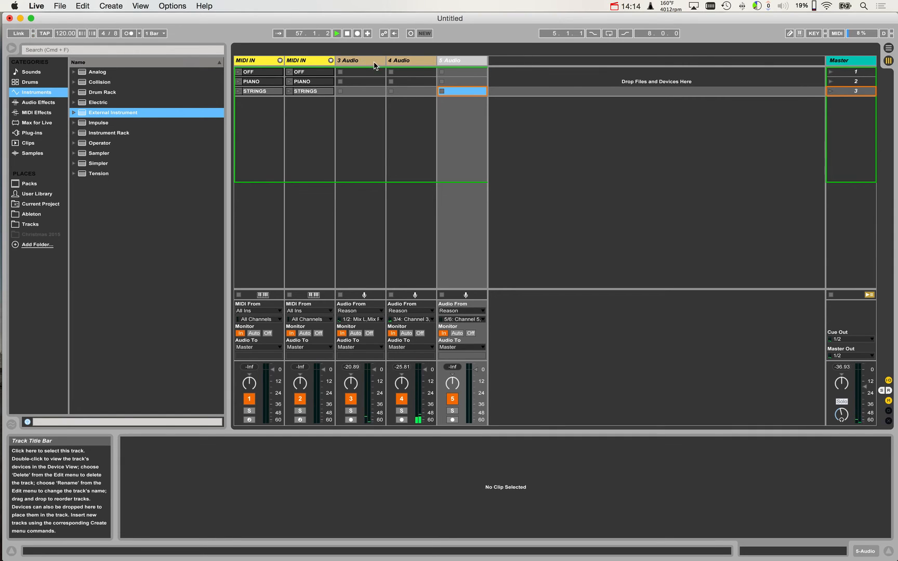
left_click(374, 63)
left_click(374, 347)
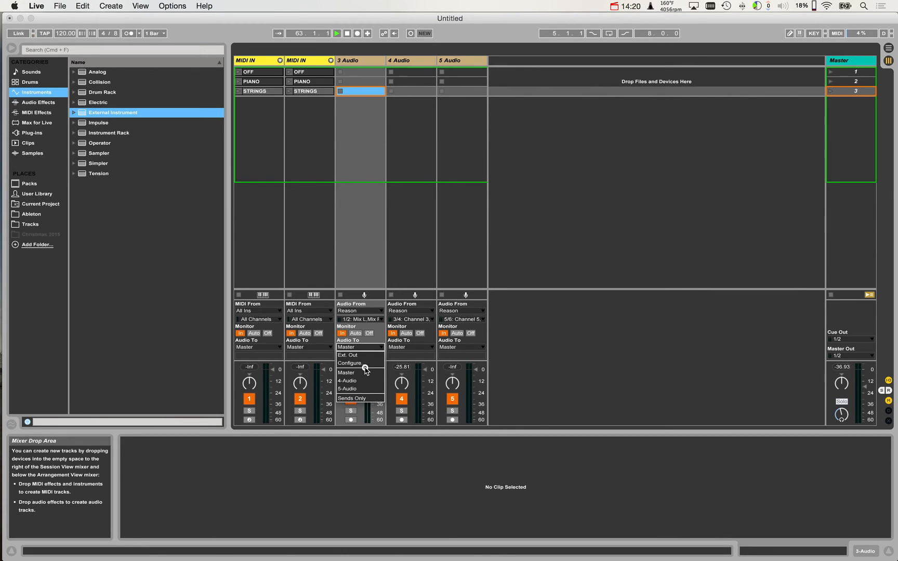
left_click(500, 300)
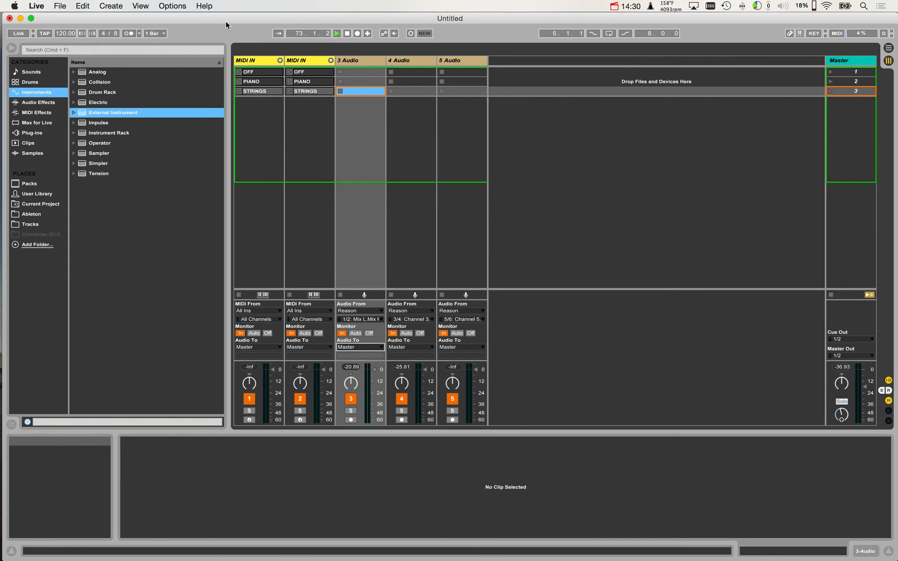
- Stop playback, reposition the Live window so Reason's transport shows beneath it, and restart playback
double_click(348, 34)
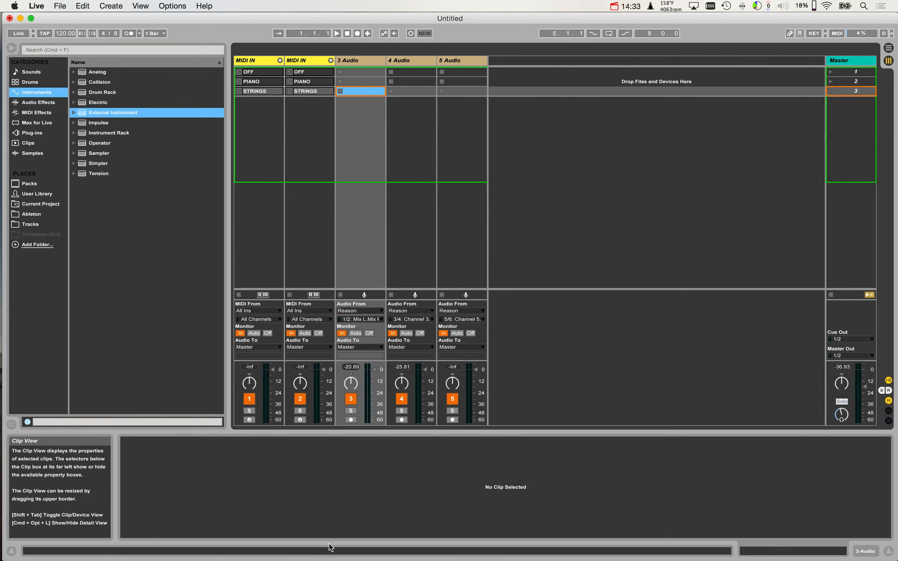
left_click_drag(328, 558, 323, 492)
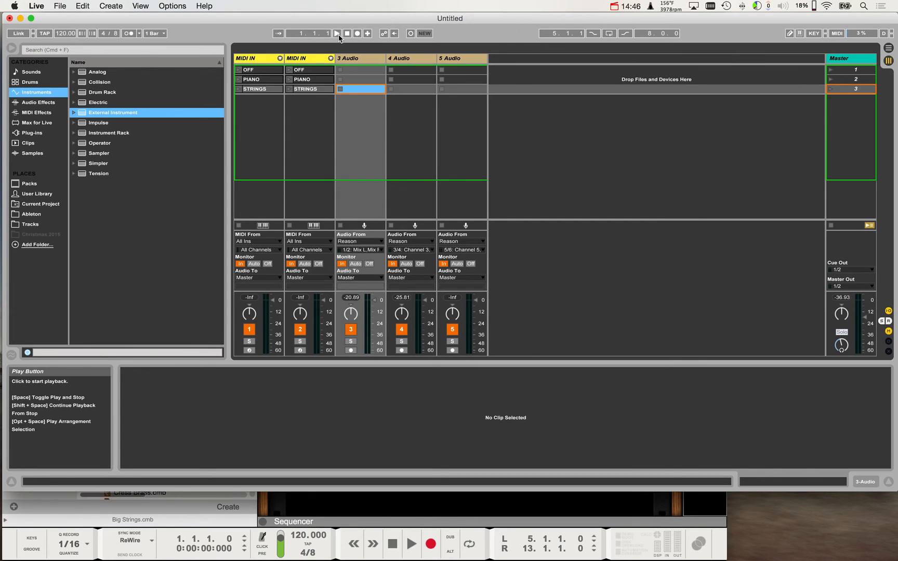
left_click(338, 33)
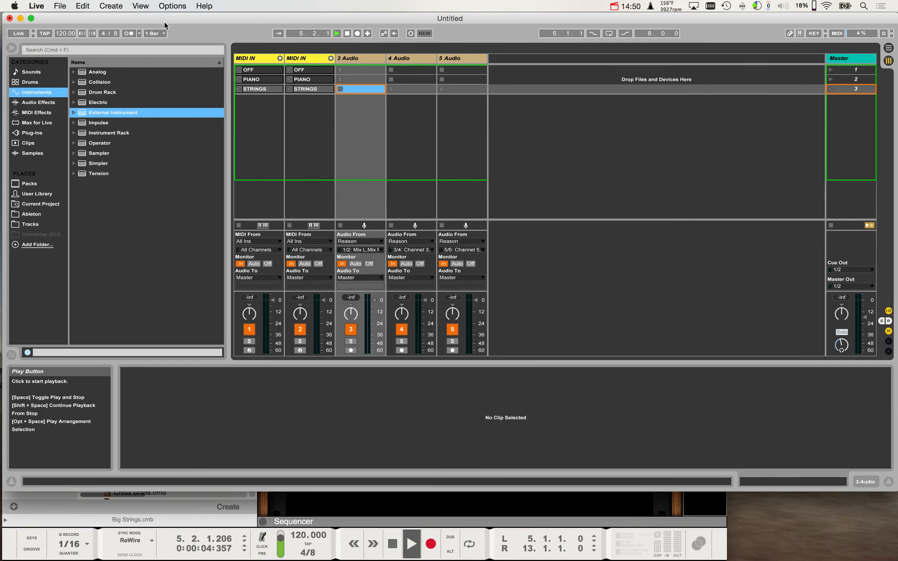
- Set the tempo to 60 BPM and the time signature to 8/8, starting and stopping playback to check Reason's sync
left_click(65, 36)
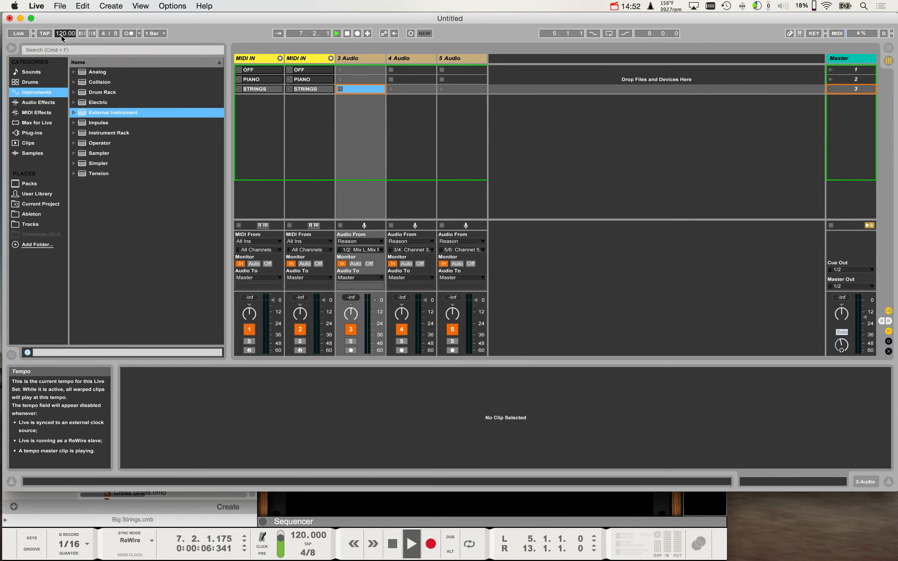
left_click_drag(62, 36, 62, 37)
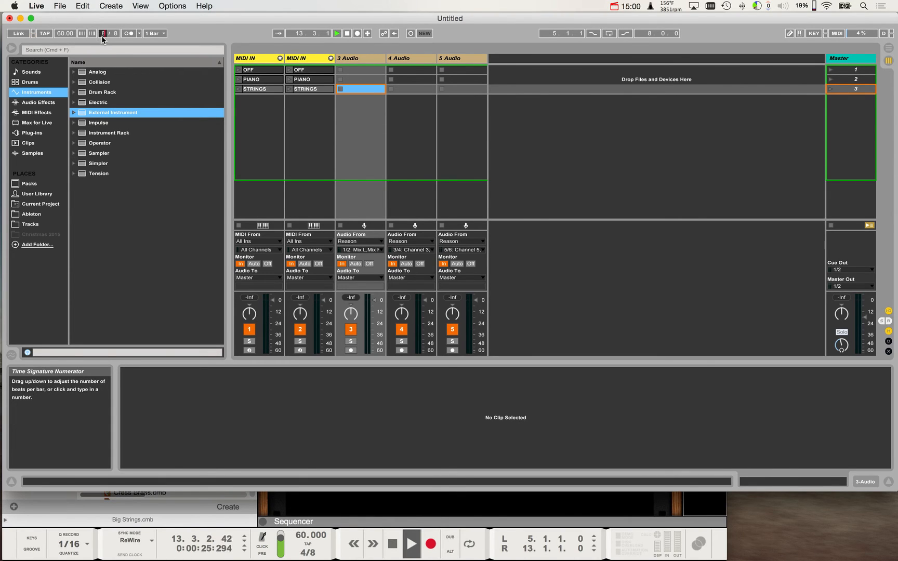
key("Return")
key("space")
key("space")
key("space")
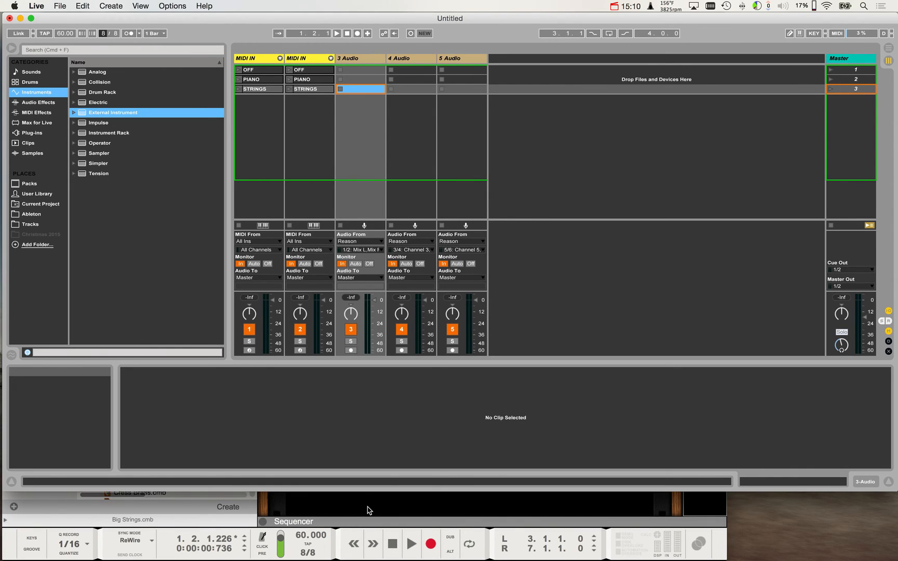
- Switch to Reason to view the instrument rack and return to Ableton Live
left_click(368, 510)
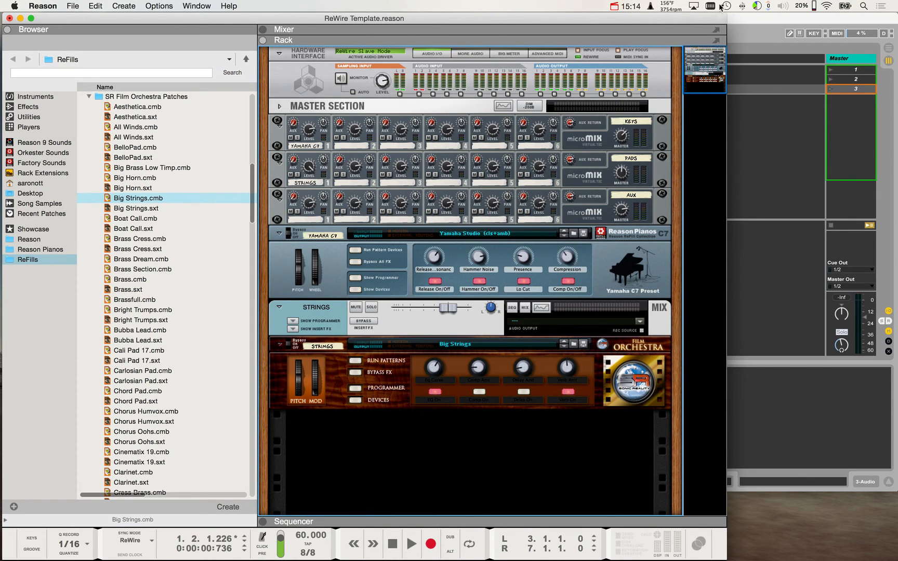
left_click(750, 19)
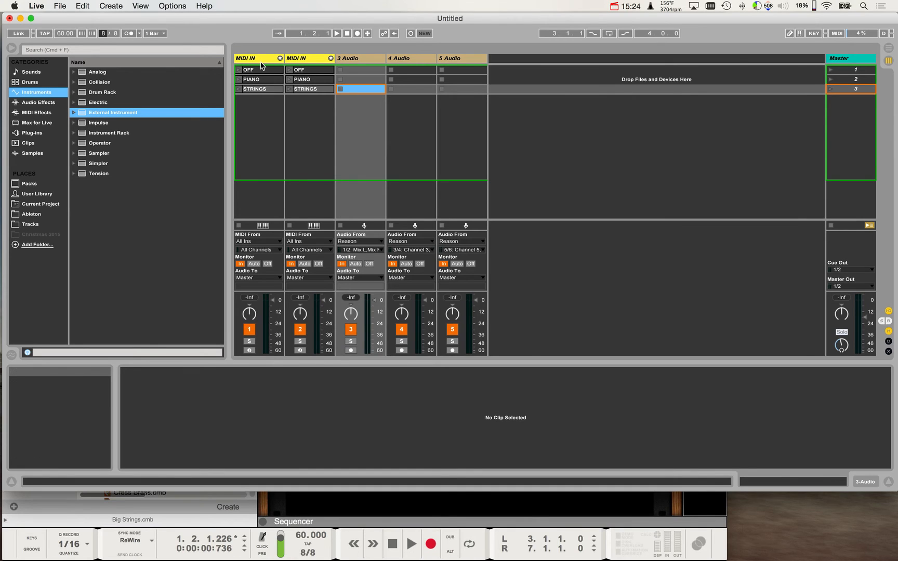
- Inspect the envelope device choices for the STRINGS clip on the first MIDI IN track and choose Instrument Rack
left_click(260, 60)
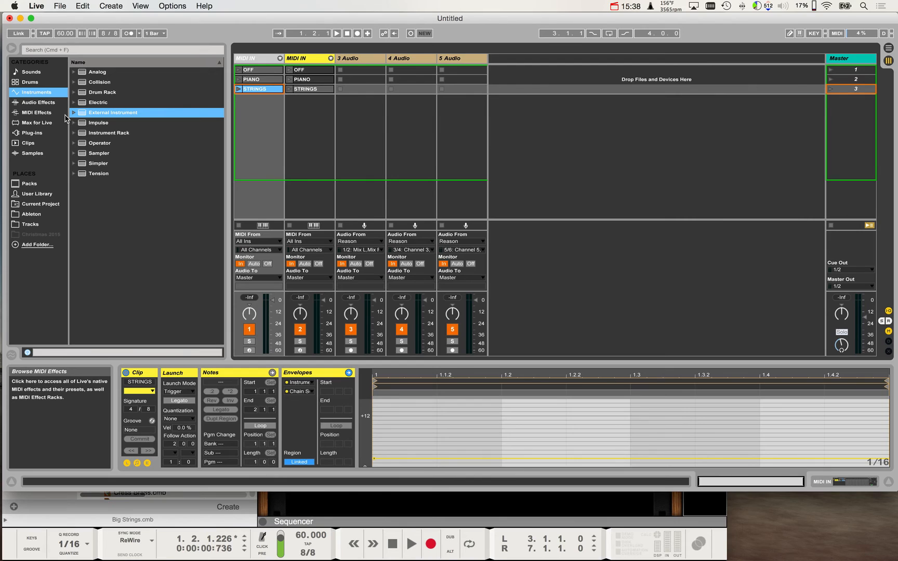
double_click(267, 89)
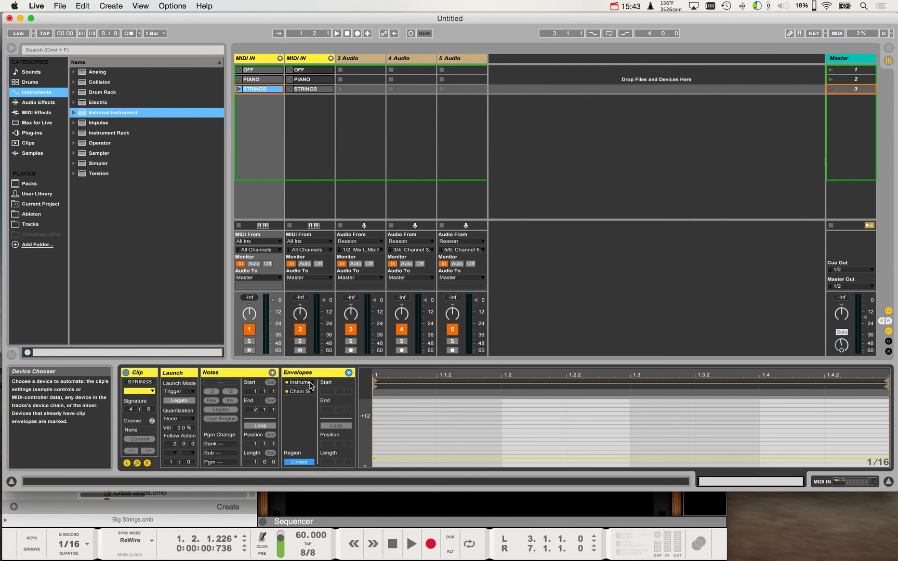
left_click(311, 382)
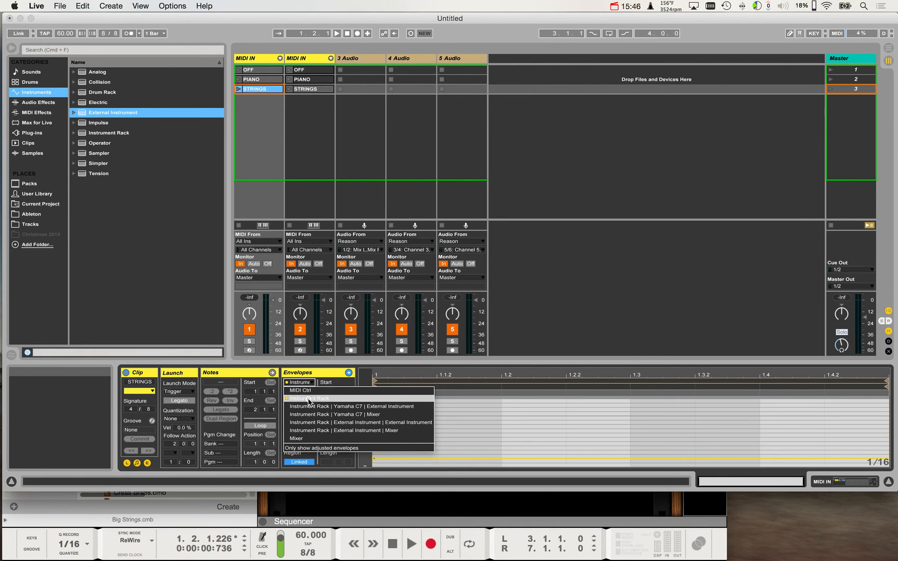
left_click(309, 398)
- Switch to Reason and toggle the Release, Hammer, Lo Cut and Comp buttons on the Yamaha C7 device
key("super+Tab")
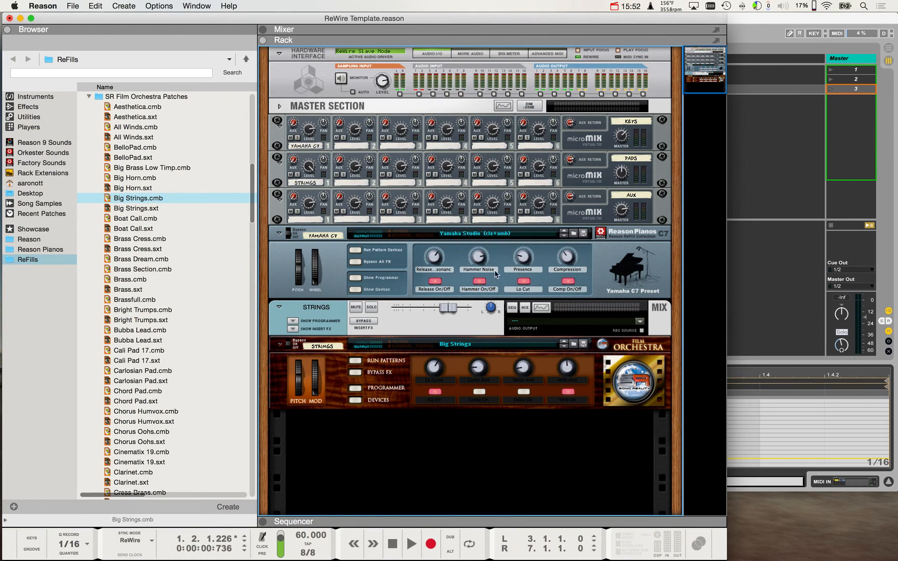
left_click(435, 263)
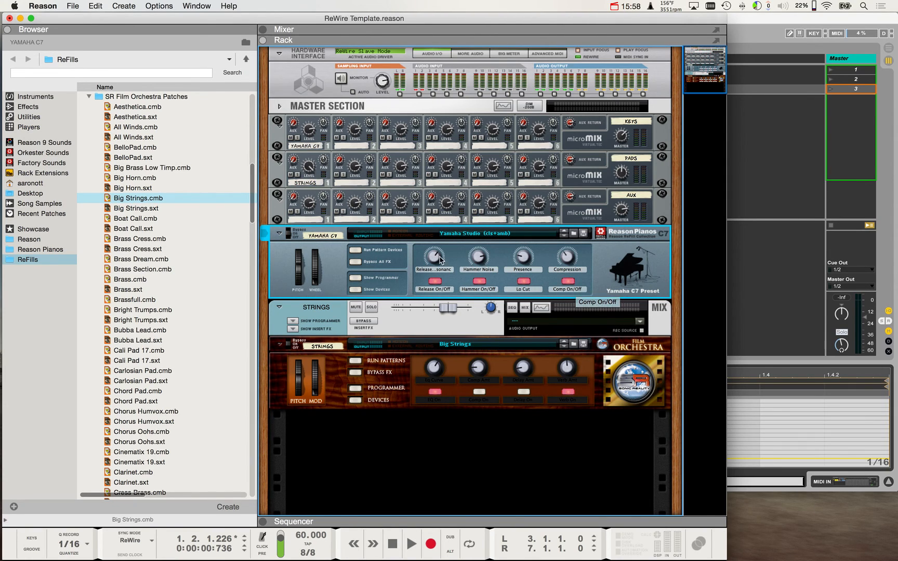
mouse_move(433, 259)
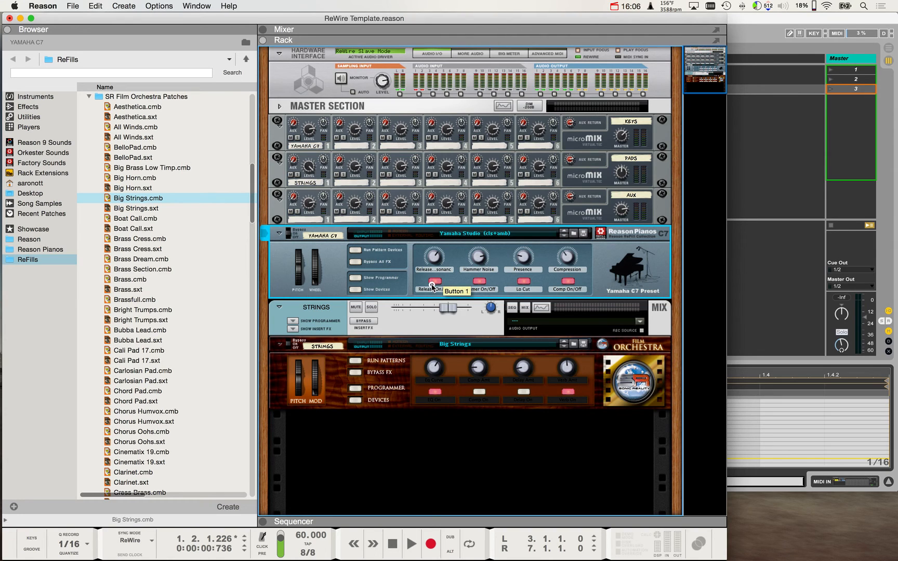
left_click(433, 282)
left_click(479, 281)
left_click(523, 281)
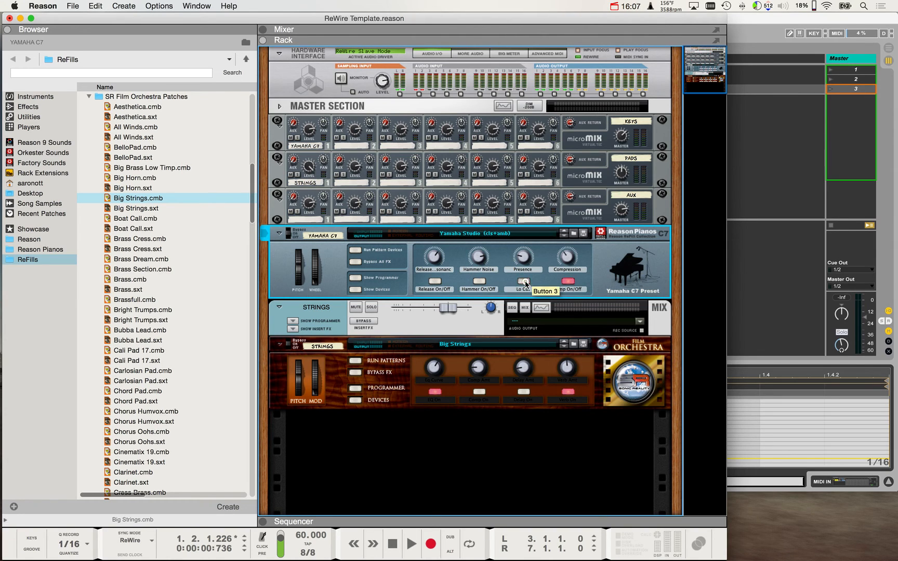
left_click(566, 282)
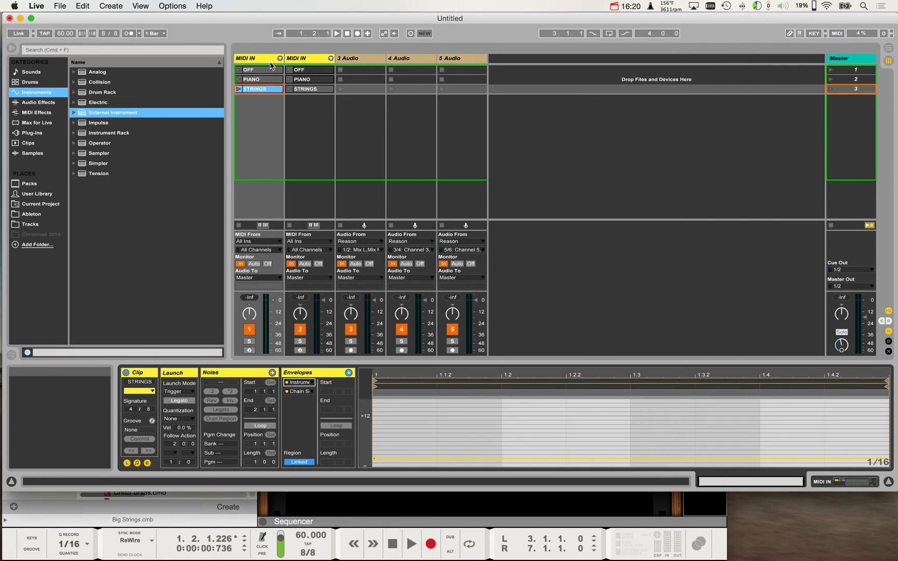
- Add the ExternalMIDIControl Max MIDI effect before the External Instrument in the Yamaha C7 chain of the first MIDI IN track
left_click(255, 58)
left_click(56, 124)
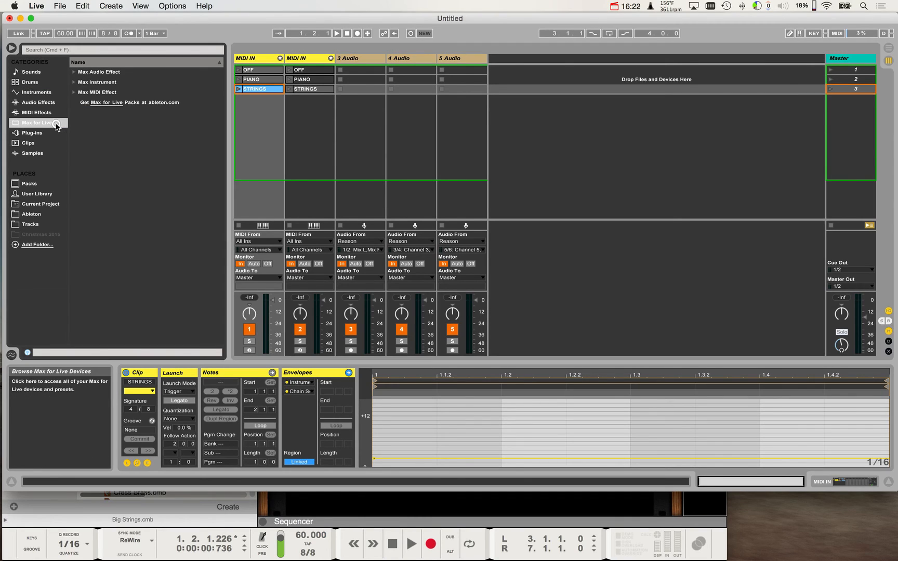
left_click(108, 81)
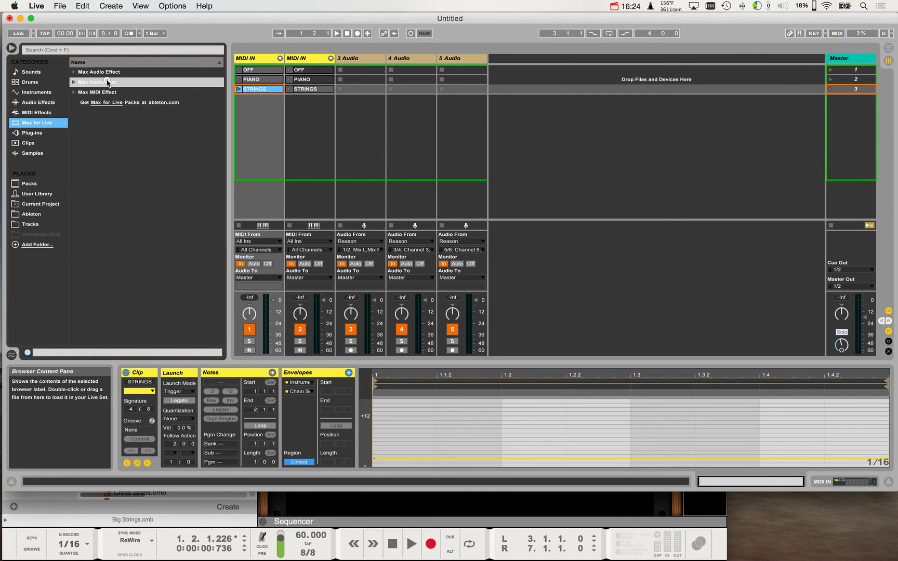
key("Down")
key("Right")
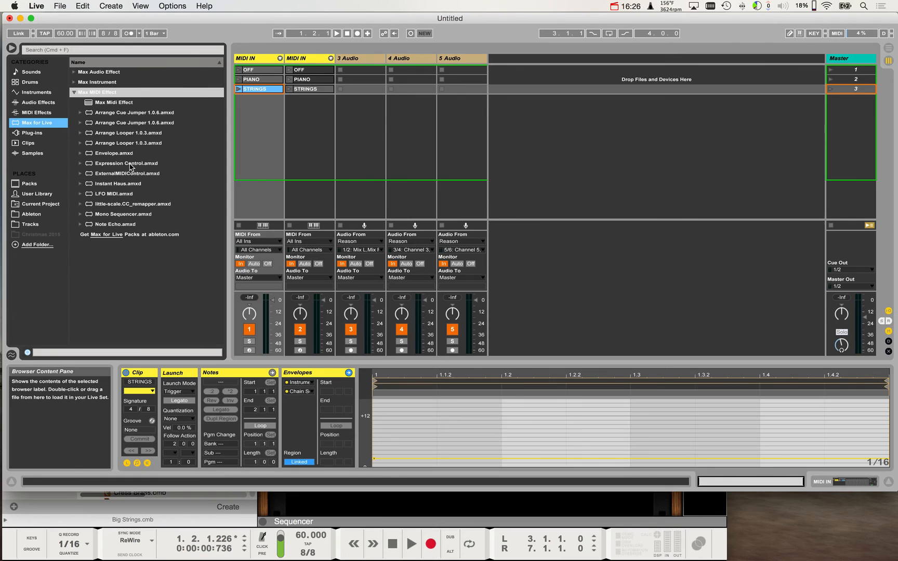
left_click(133, 173)
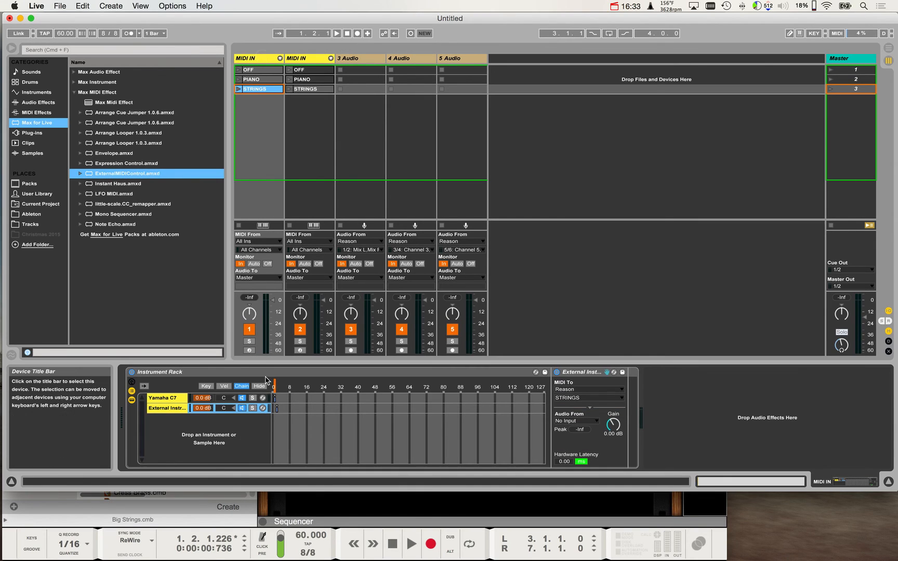
left_click(165, 398)
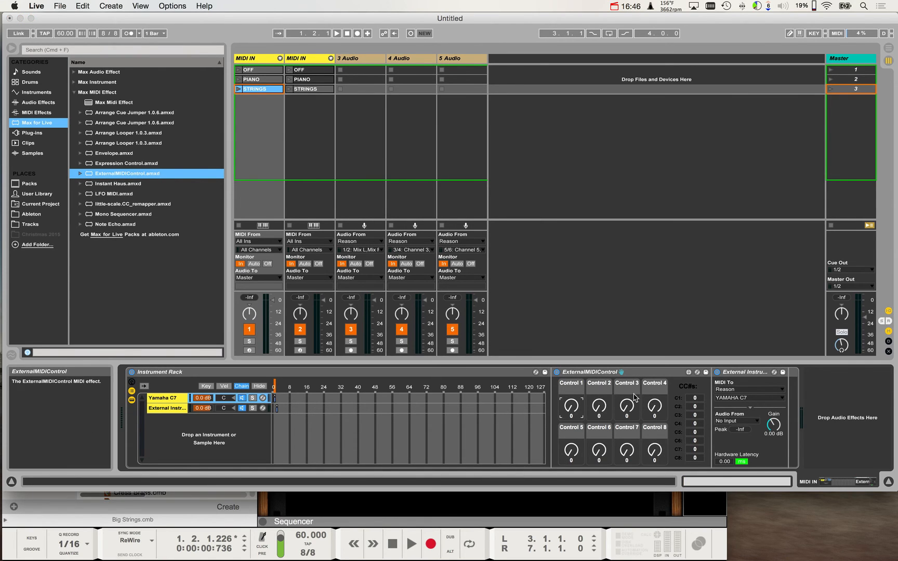
- Turn Control 1 of ExternalMIDIControl to 17 and assign it CC number 71
left_click(738, 377)
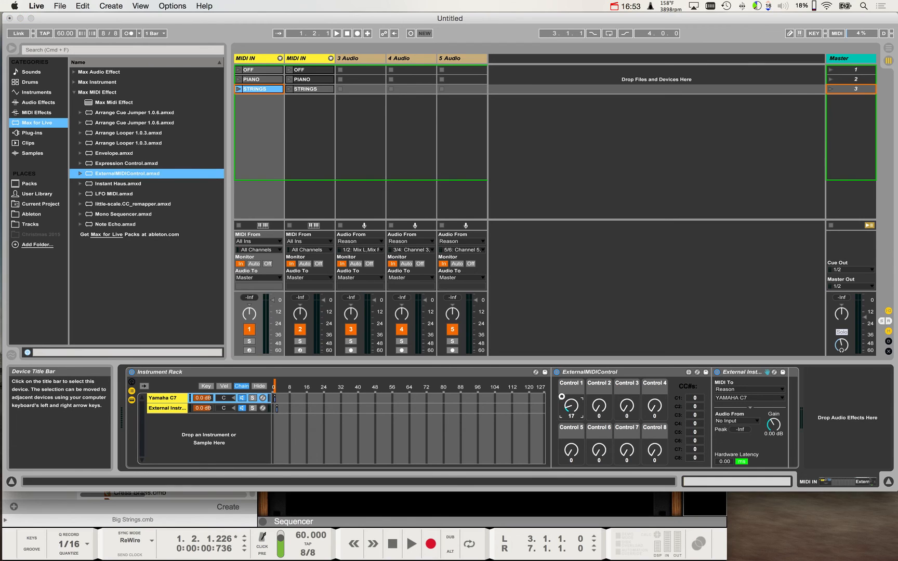
left_click(562, 396)
left_click_drag(695, 398, 698, 358)
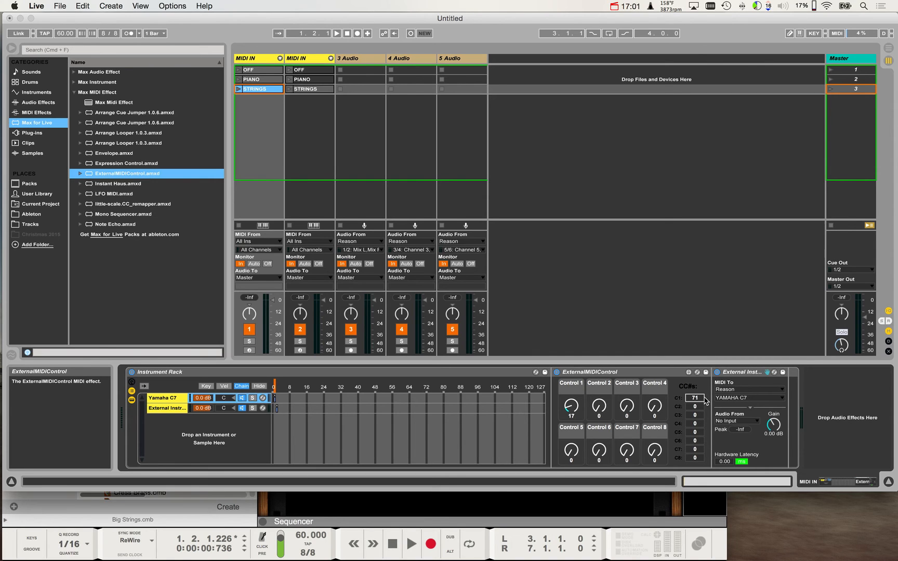
- Switch to Reason, turn the Yamaha C7's Release Resonance knob down and up, and return to Ableton Live
key("super+Tab")
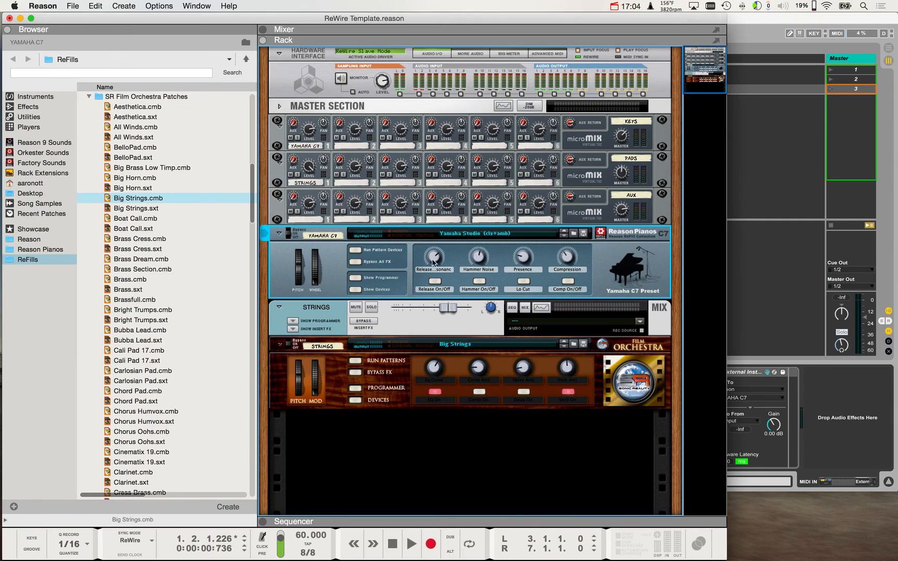
mouse_move(436, 259)
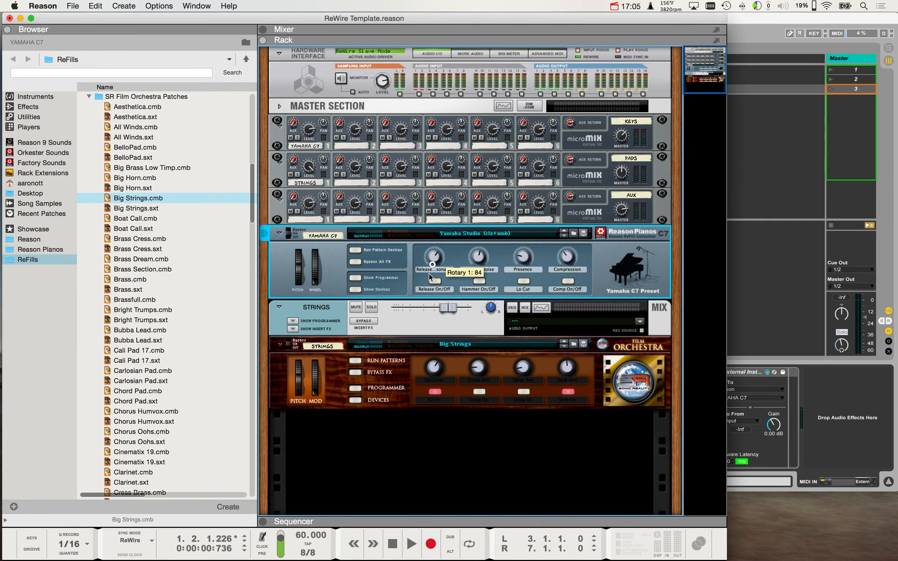
mouse_move(431, 276)
left_mouse_down()
mouse_move(429, 259)
mouse_move(429, 275)
left_mouse_up()
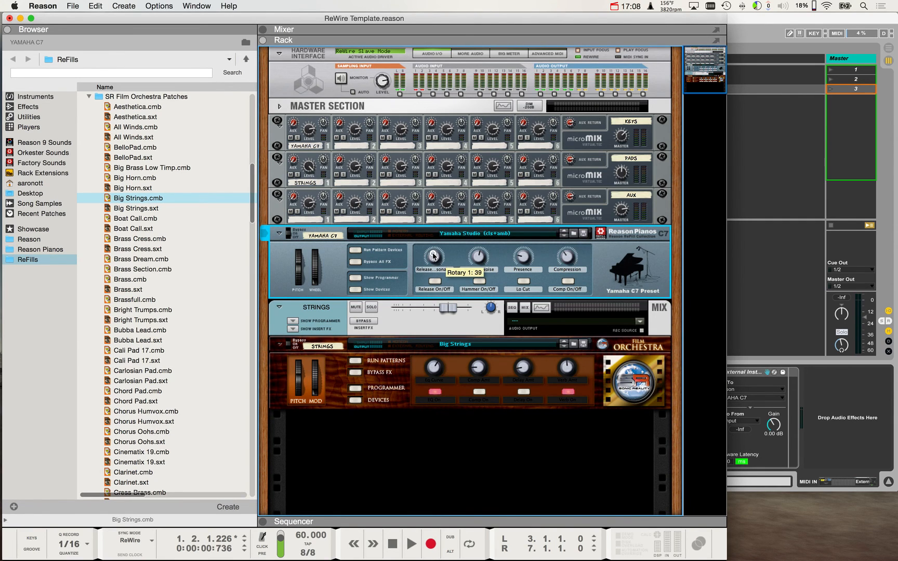
left_click_drag(436, 272, 441, 268)
key("super+Tab")
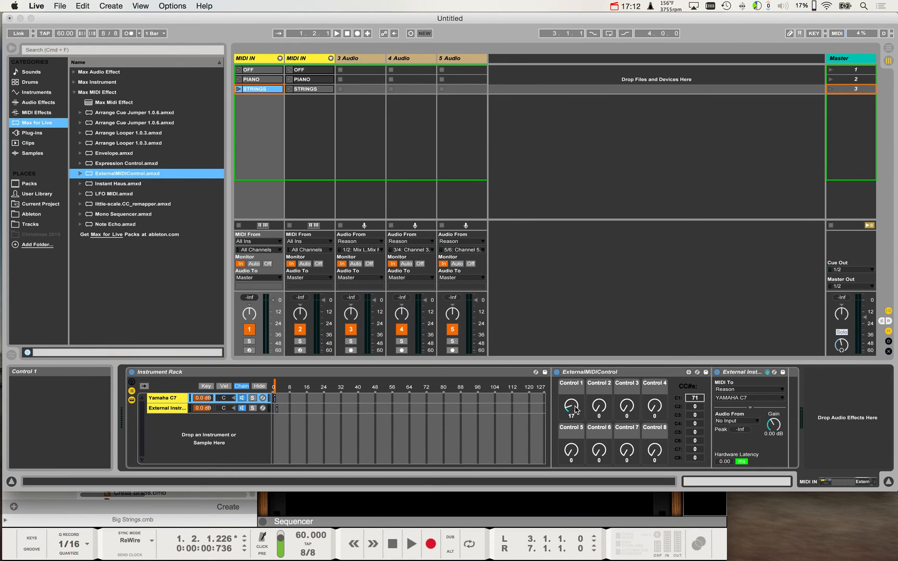
- Turn Control 1 of ExternalMIDIControl to 36
left_click(574, 408)
left_click_drag(575, 410, 573, 401)
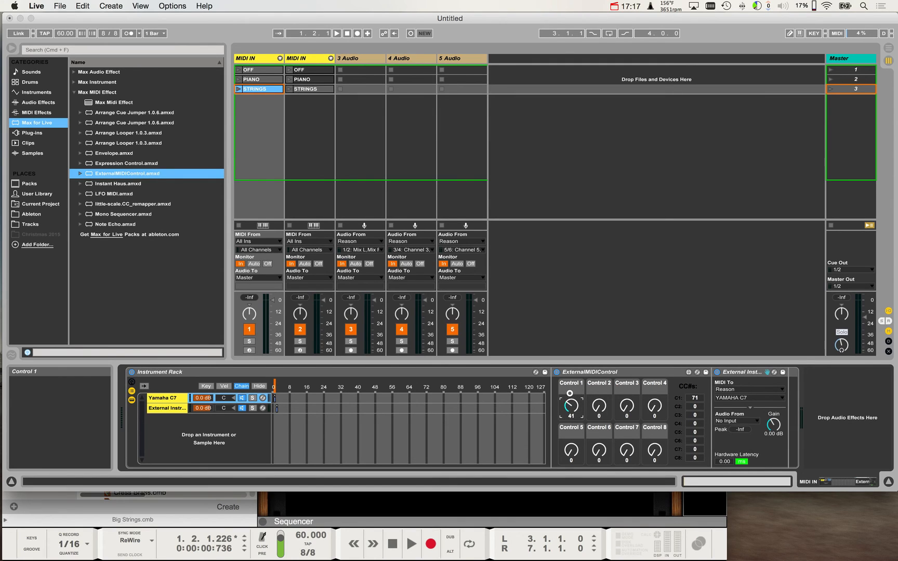
left_click_drag(569, 398, 568, 397)
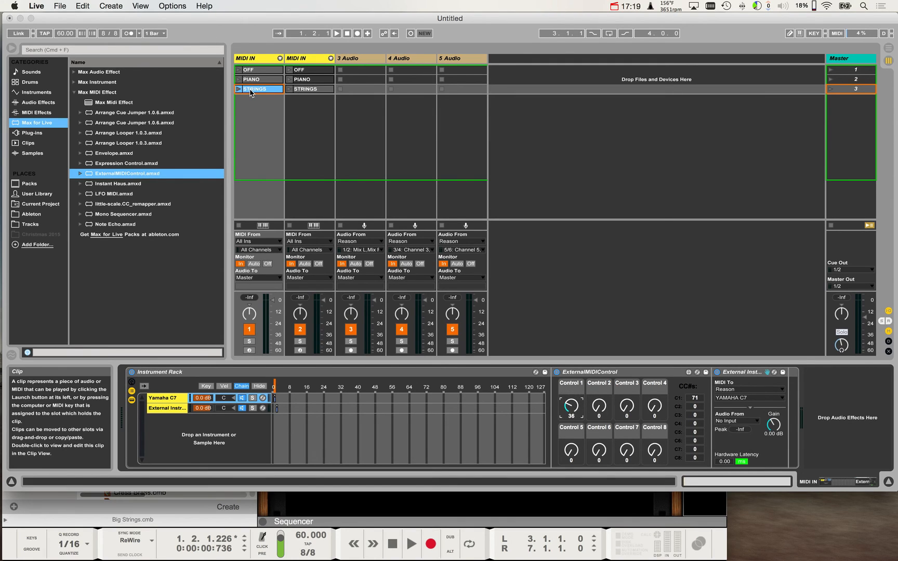
- Inspect the STRINGS clip's envelope choices for ExternalMIDIControl, choose Control 1, and return to the track's device chain
left_click(250, 91)
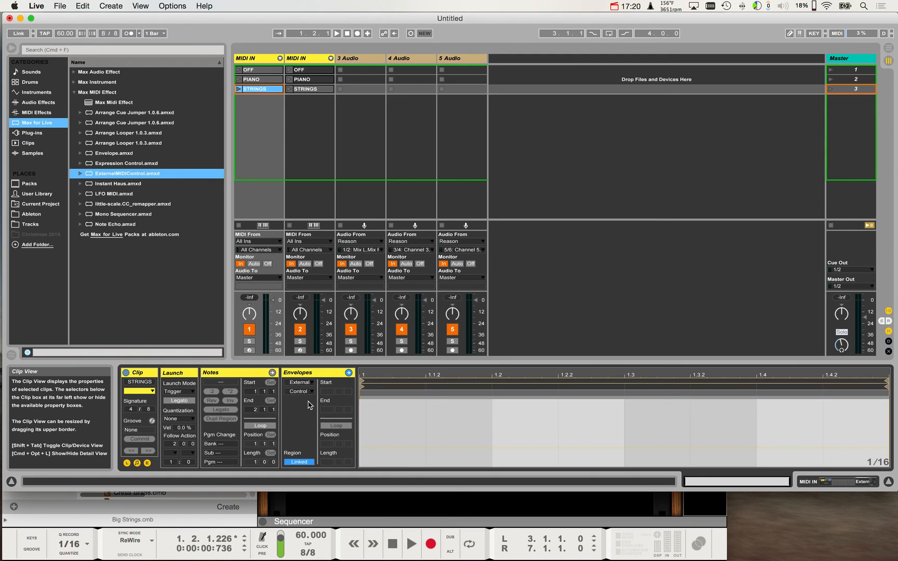
left_click(300, 391)
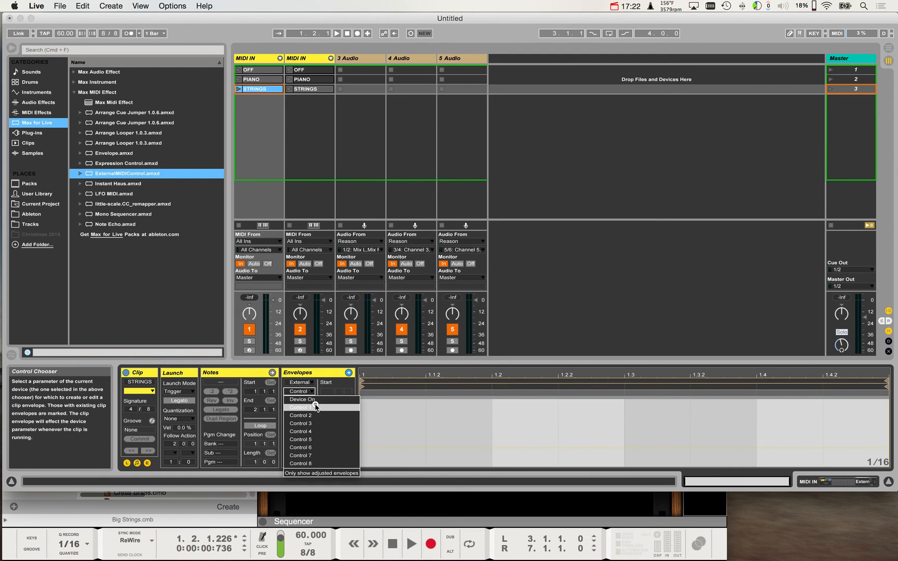
left_click(306, 393)
left_click(300, 382)
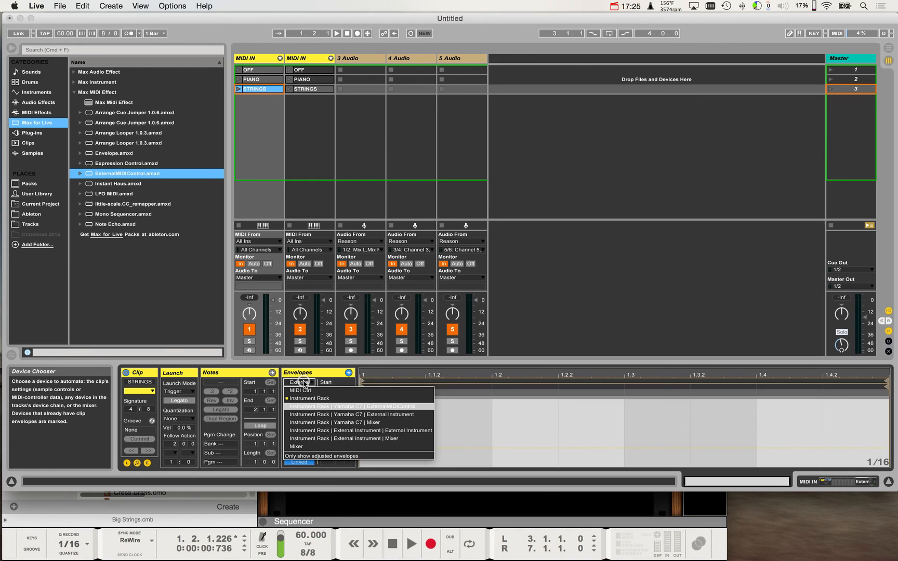
key("Escape")
left_click(303, 393)
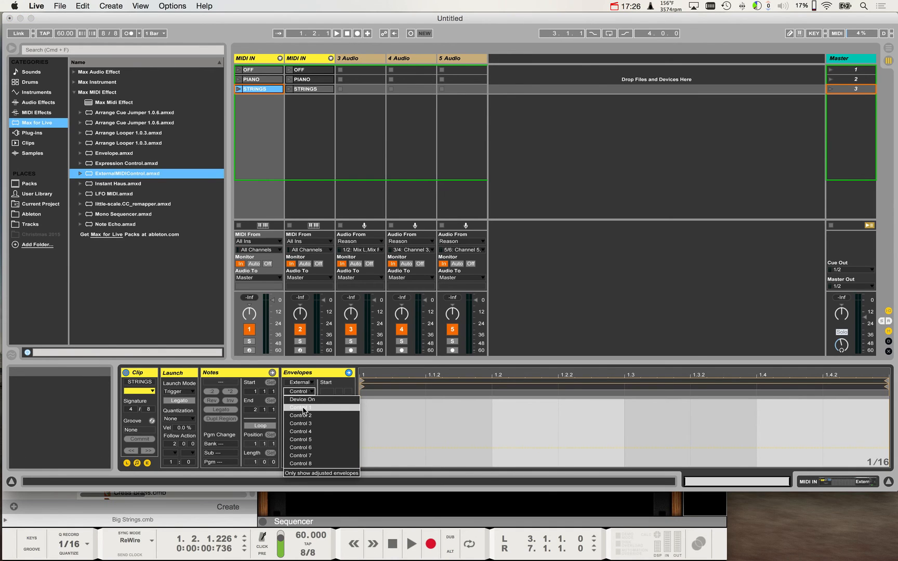
left_click(303, 407)
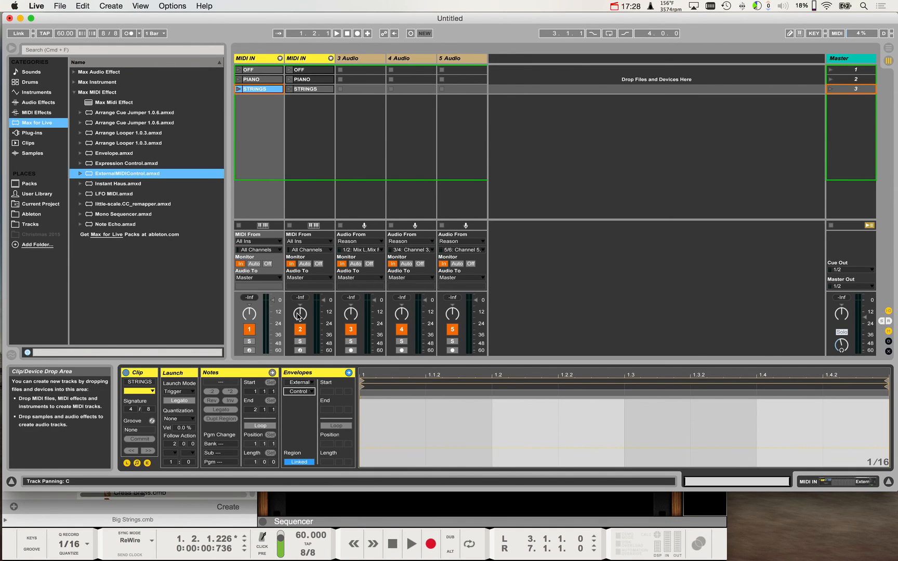
left_click(262, 57)
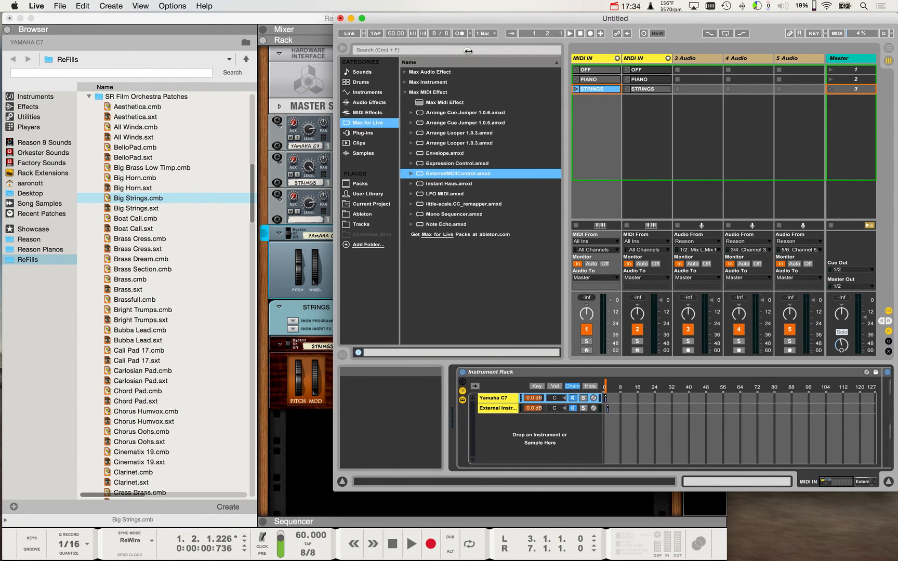
- Resize the Ableton Live window and move the Reason window lower so ExternalMIDIControl and the Yamaha C7 knobs show together
left_click_drag(333, 39, 432, 41)
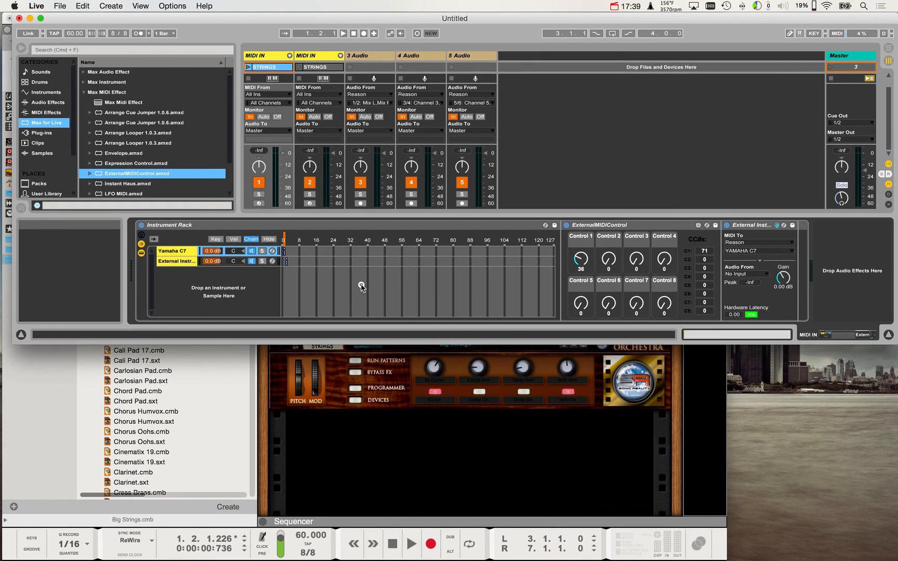
left_click(383, 459)
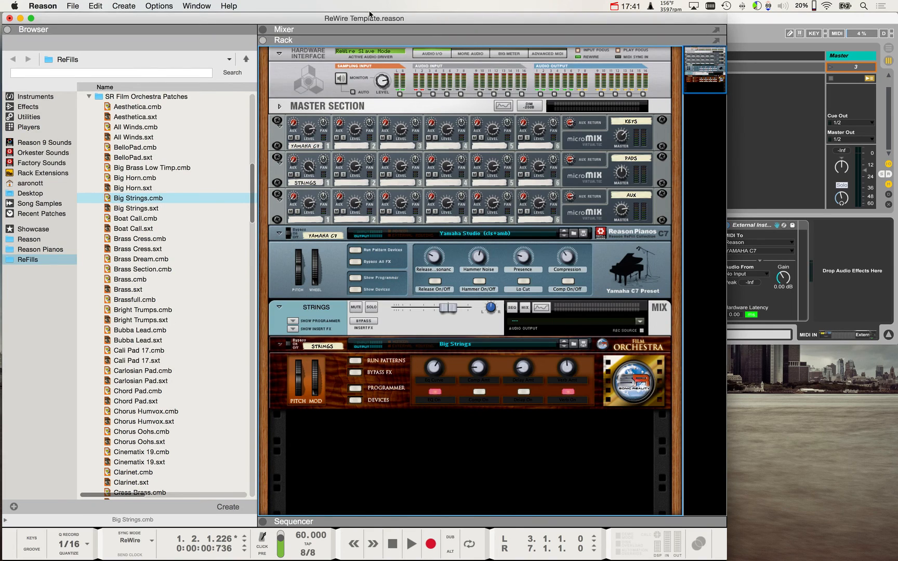
left_click_drag(370, 15, 356, 194)
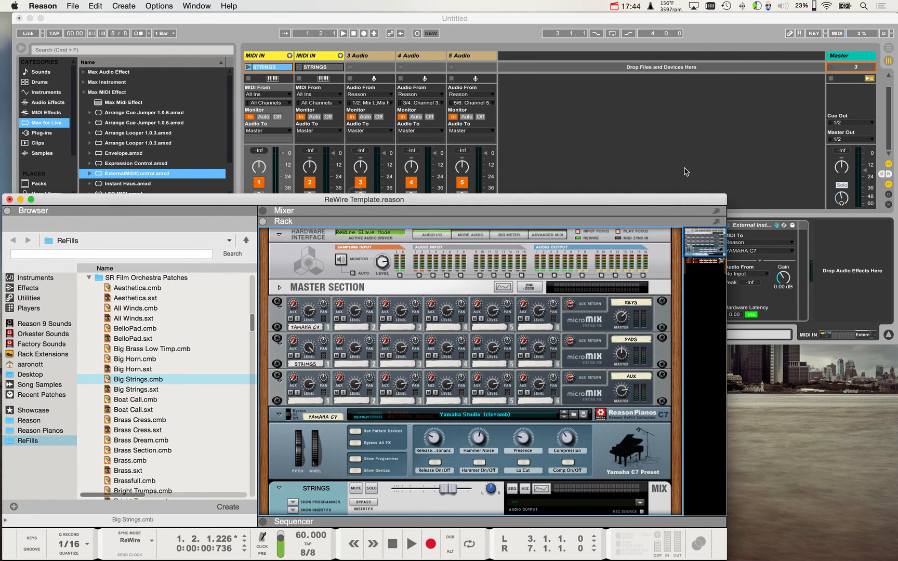
left_click(684, 168)
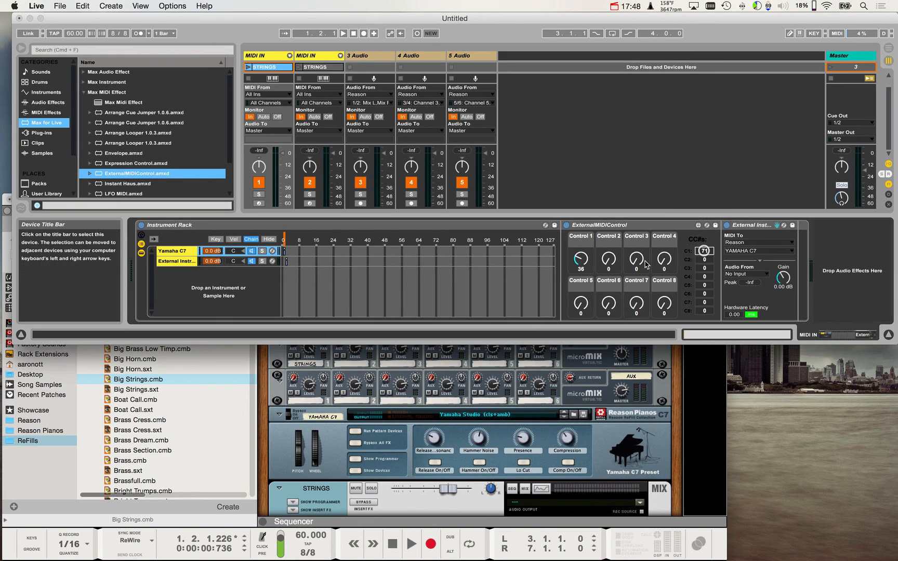
- Turn Control 1 up to 82 and back to 65, re-entering CC 71 as its controller number
left_click_drag(581, 258, 560, 232)
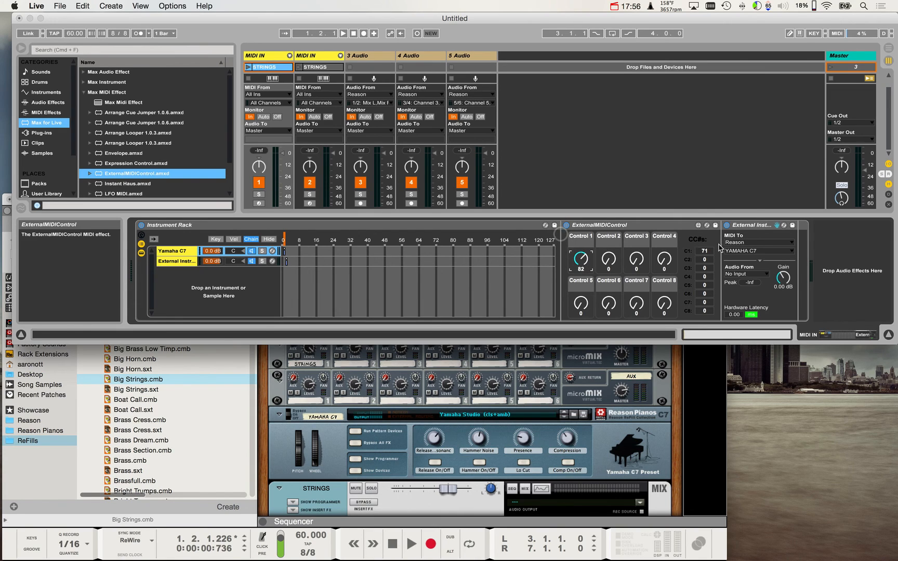
left_click(705, 252)
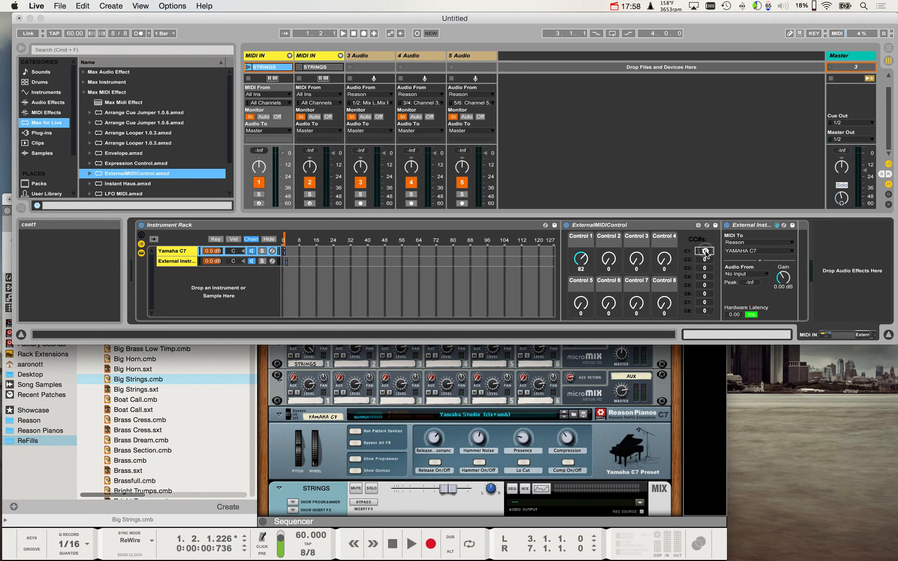
left_click(705, 253)
left_click_drag(583, 259, 577, 266)
left_click(704, 251)
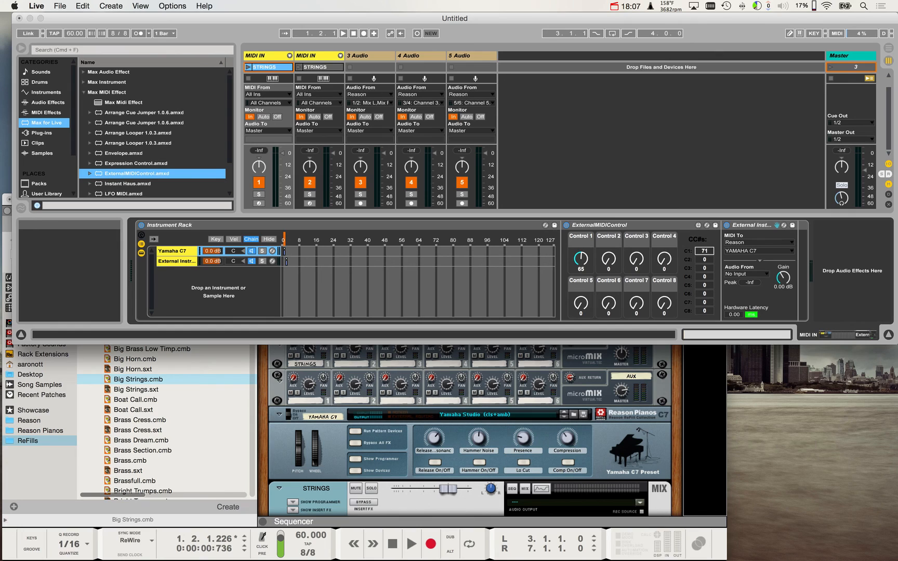
- Assign CC 72, 73 and 74 to Controls 2, 3 and 4 and turn them to 27, 35 and 15
left_click(705, 259)
type("72")
left_click(708, 267)
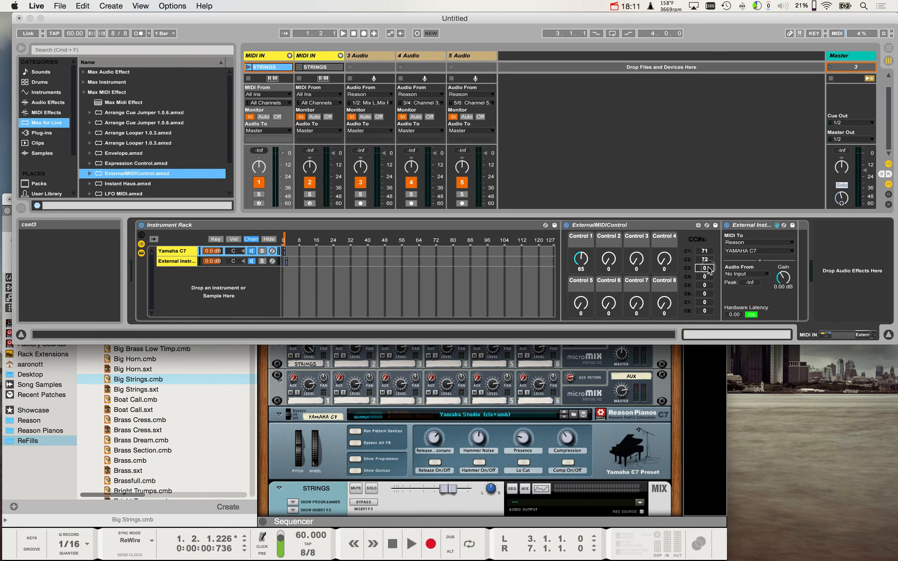
type("73")
left_click(708, 276)
type("74")
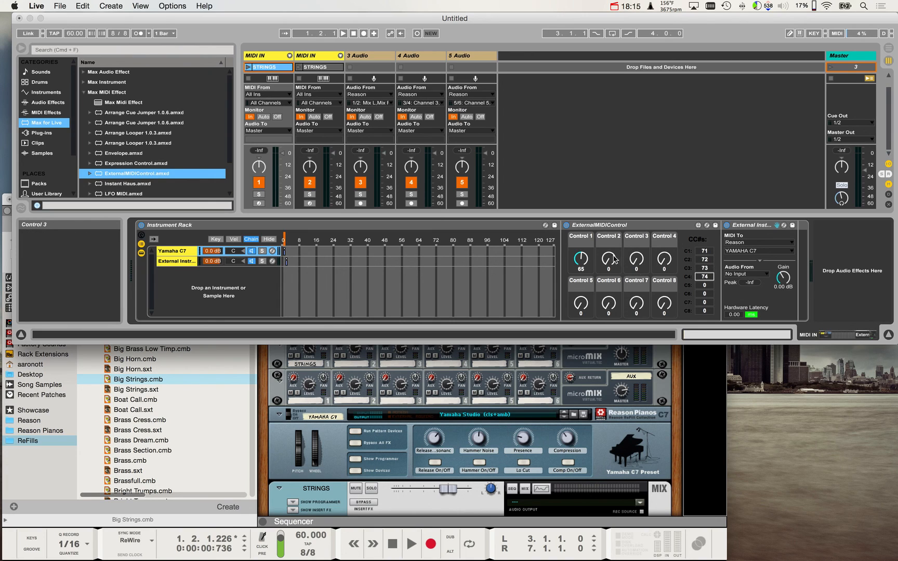
left_click_drag(608, 258, 609, 254)
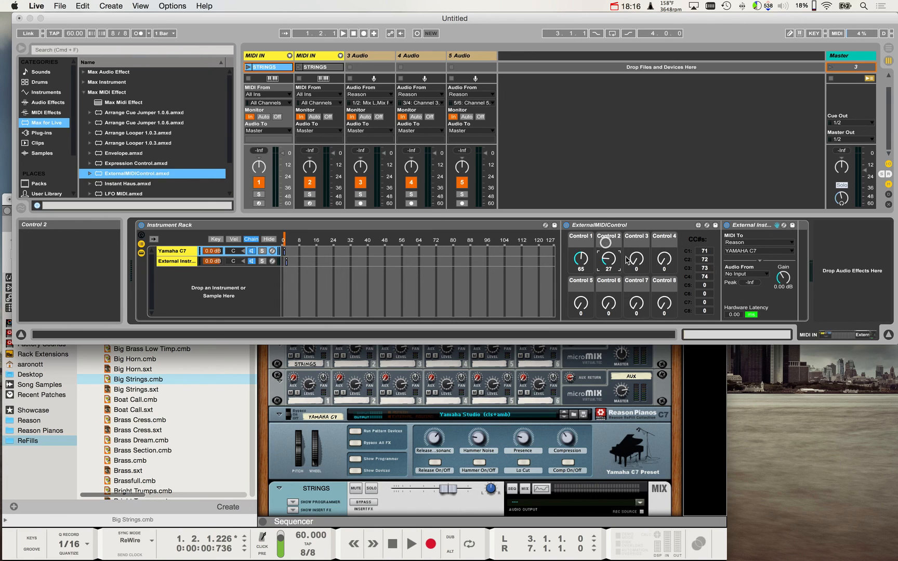
left_click_drag(608, 256, 664, 255)
- Assign CC 75 to Control 5 and try its knob, leaving it at 0
left_click(703, 284)
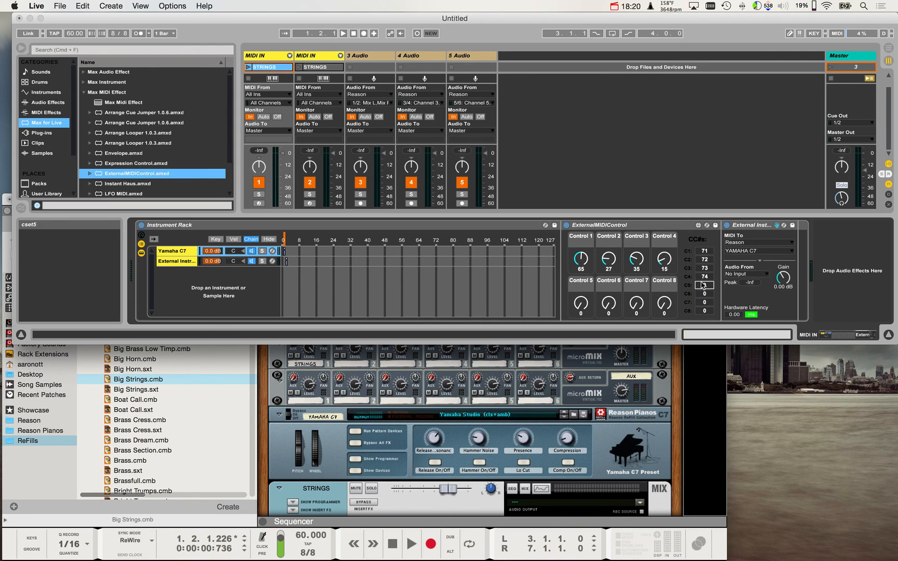
type("75")
key("Return")
mouse_move(585, 304)
left_mouse_down()
mouse_move(585, 271)
mouse_move(582, 331)
mouse_move(585, 306)
left_mouse_up()
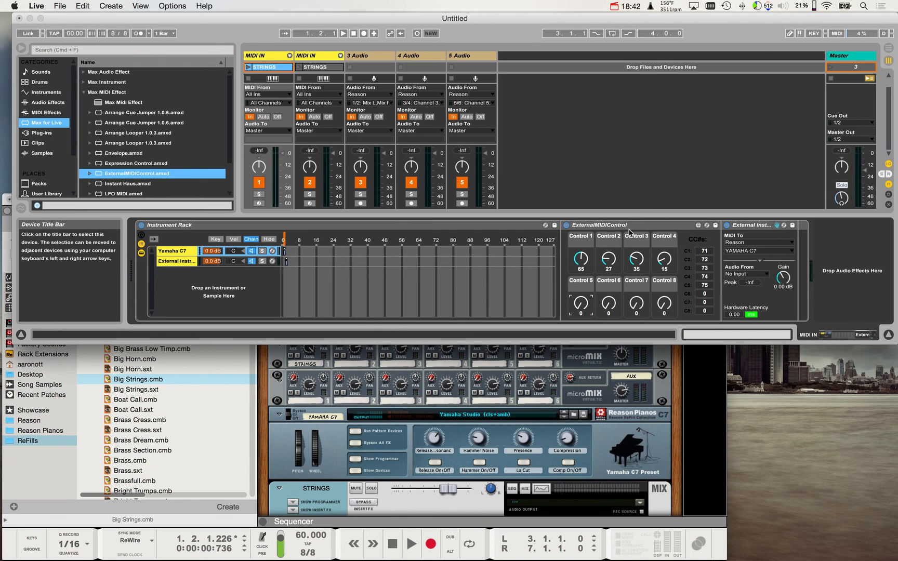
- Select the ExternalMIDIControl and External Instrument devices, and switch to Reason to look over the KEYS, PADS and AUX microMIX mixers
left_click(629, 227)
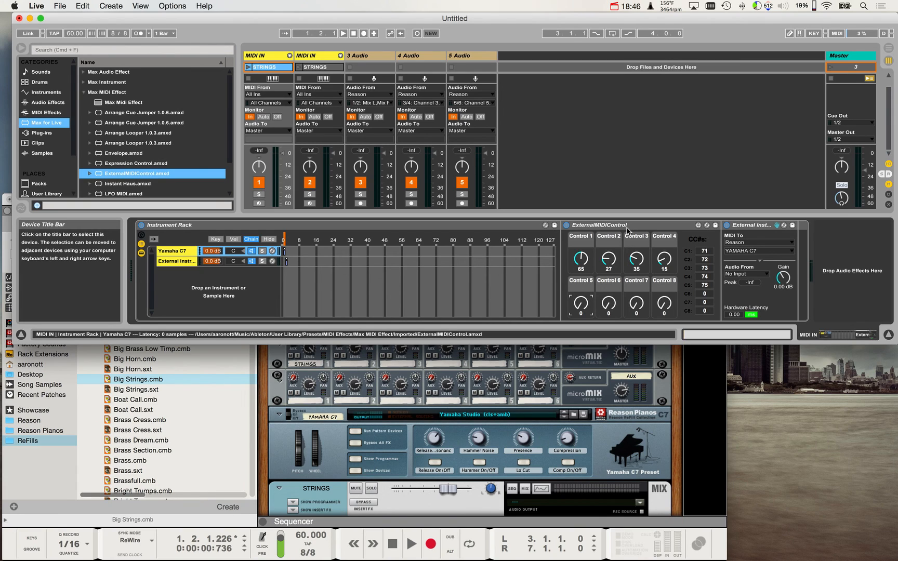
left_click(751, 227)
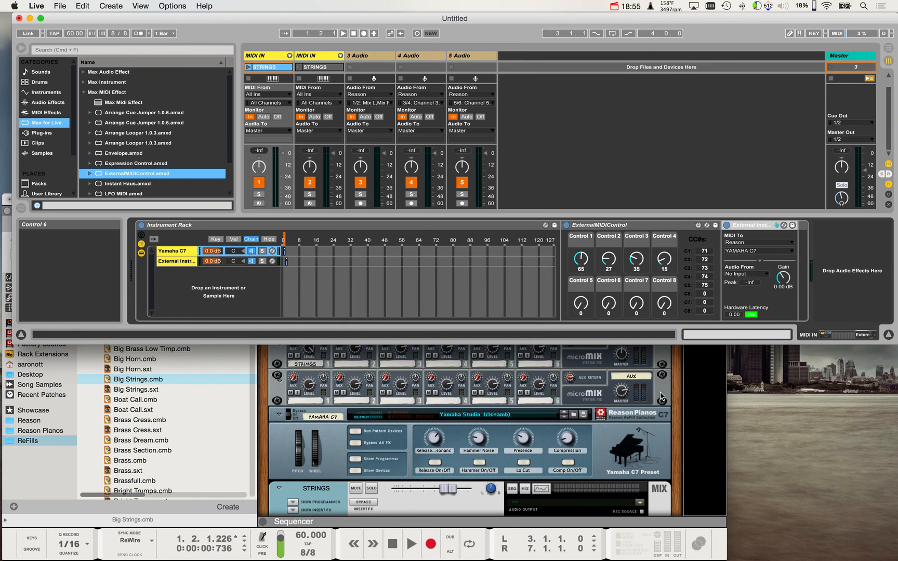
left_click(667, 382)
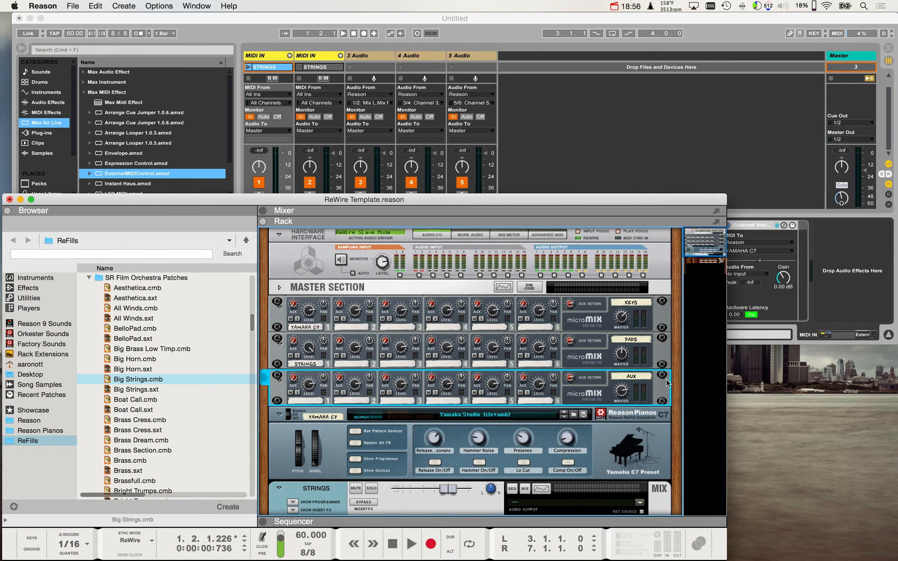
left_click(664, 318)
left_click(661, 335)
left_click(661, 373)
left_click(589, 317)
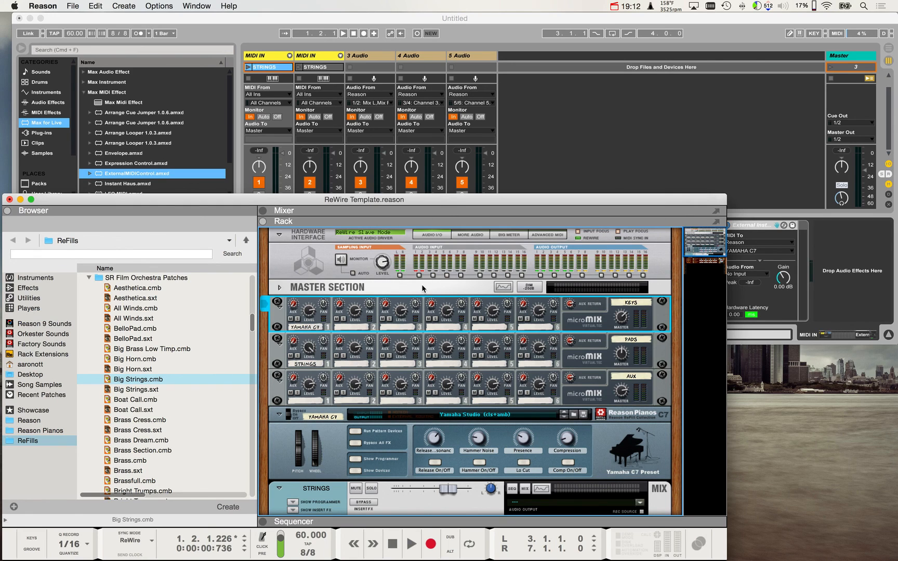
- Switch to Ableton Live and look over the 3 Audio, 4 Audio and 5 Audio tracks that receive from Reason
left_click(453, 34)
left_click(374, 56)
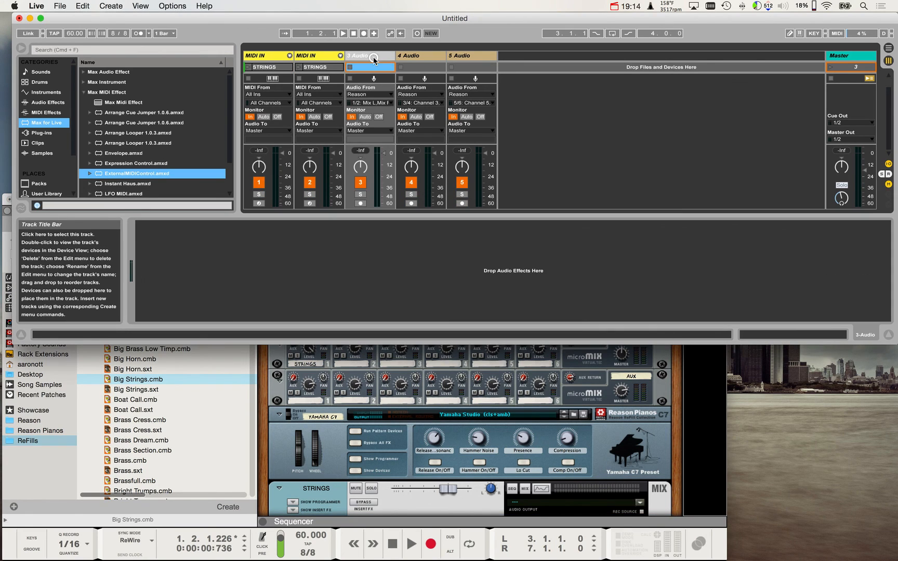
key("Right")
key("Right")
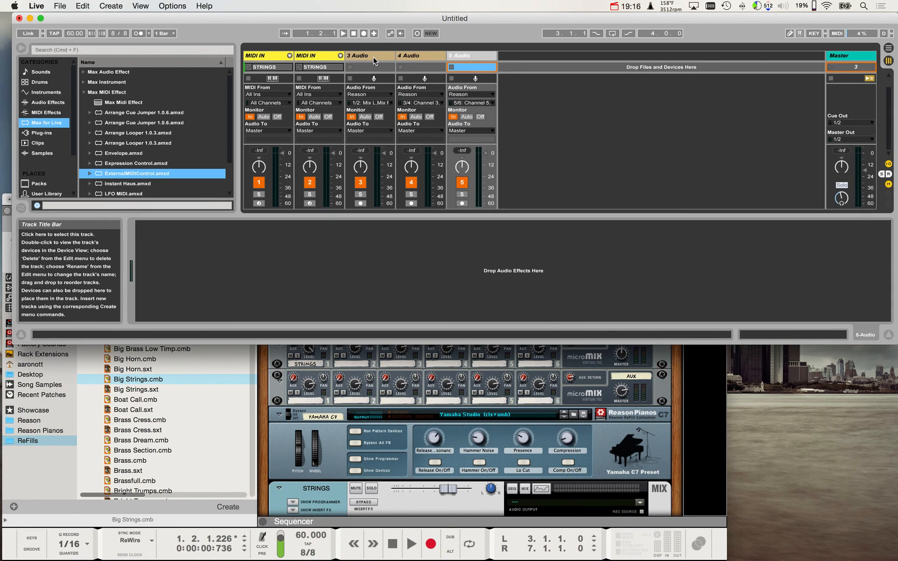
left_click(373, 57)
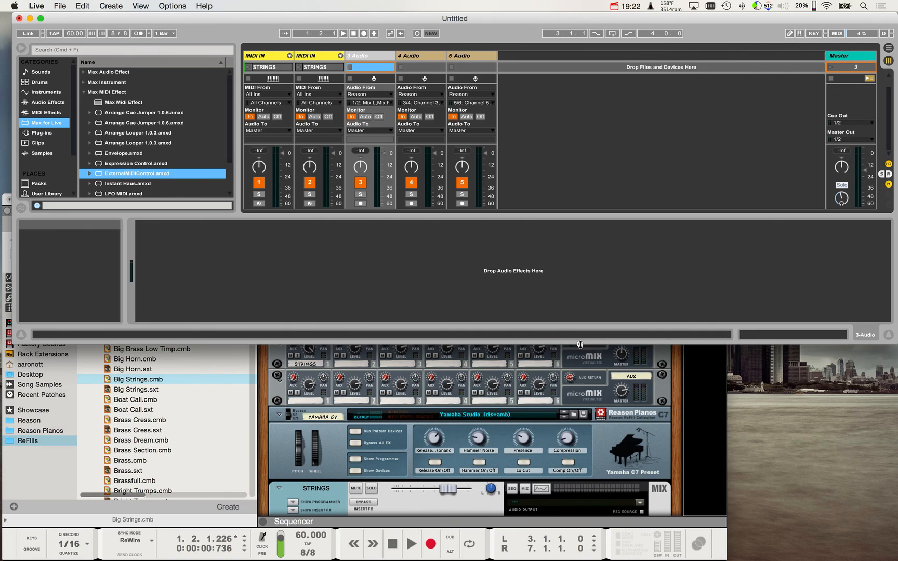
- Enlarge the Live window to full screen height and inspect the Instrument Rack's chain selector with the first MIDI IN track's OFF clip selected
left_click_drag(579, 344, 569, 559)
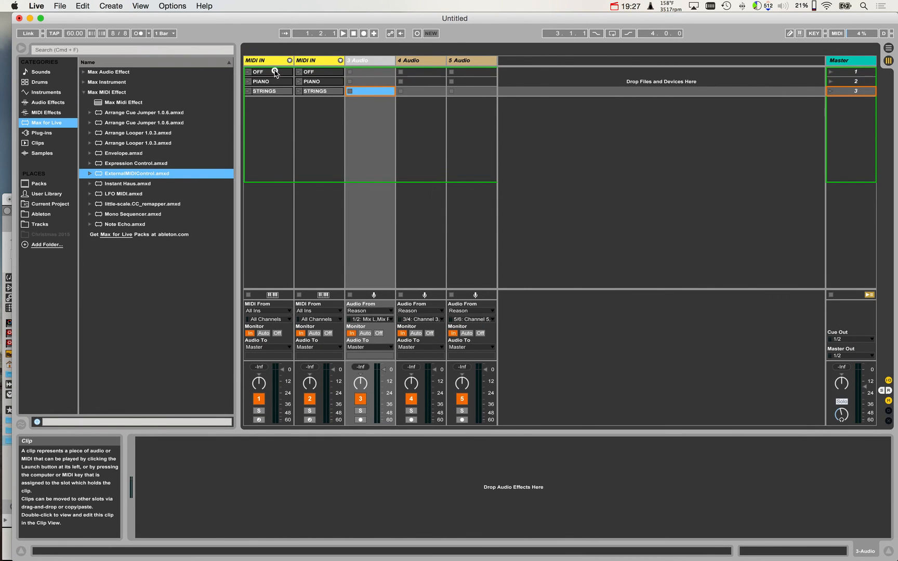
left_click(275, 73)
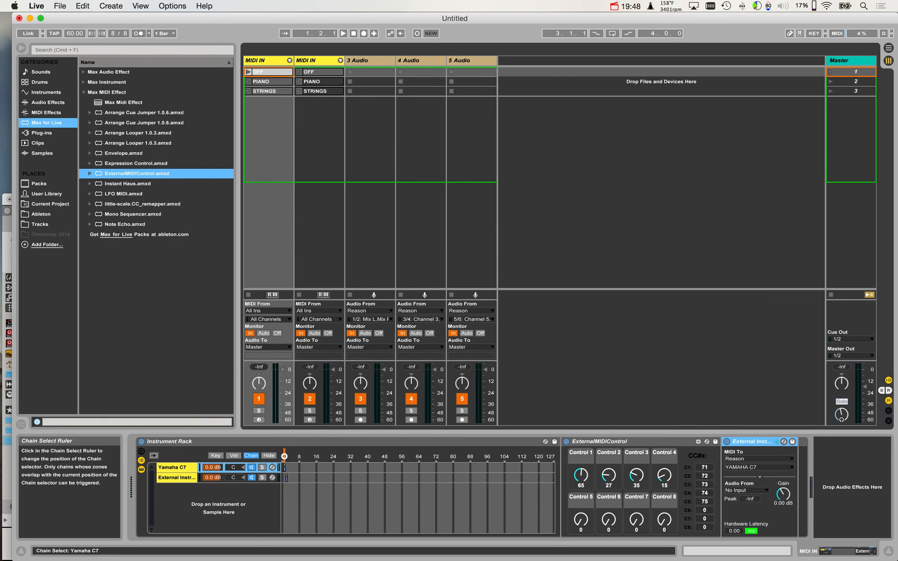
left_click(284, 455)
left_click_drag(284, 448, 284, 448)
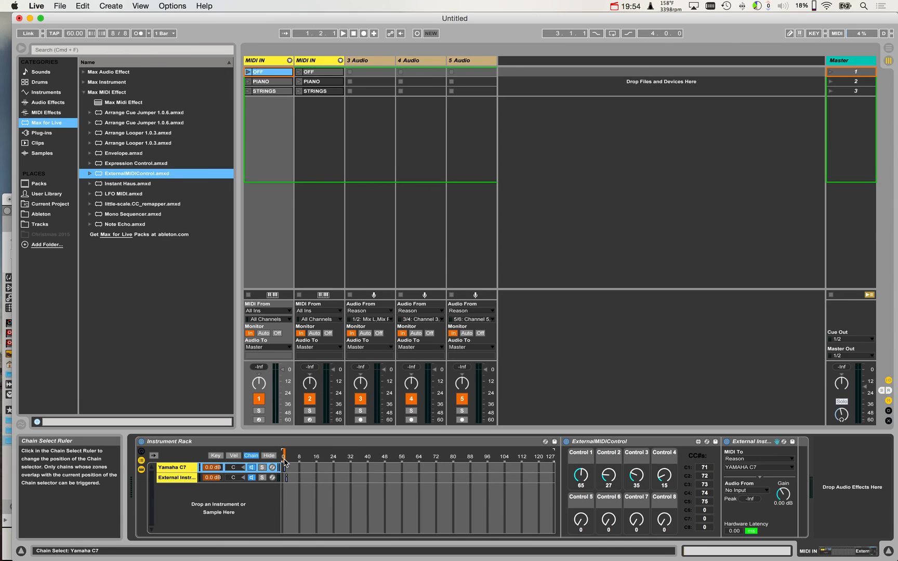